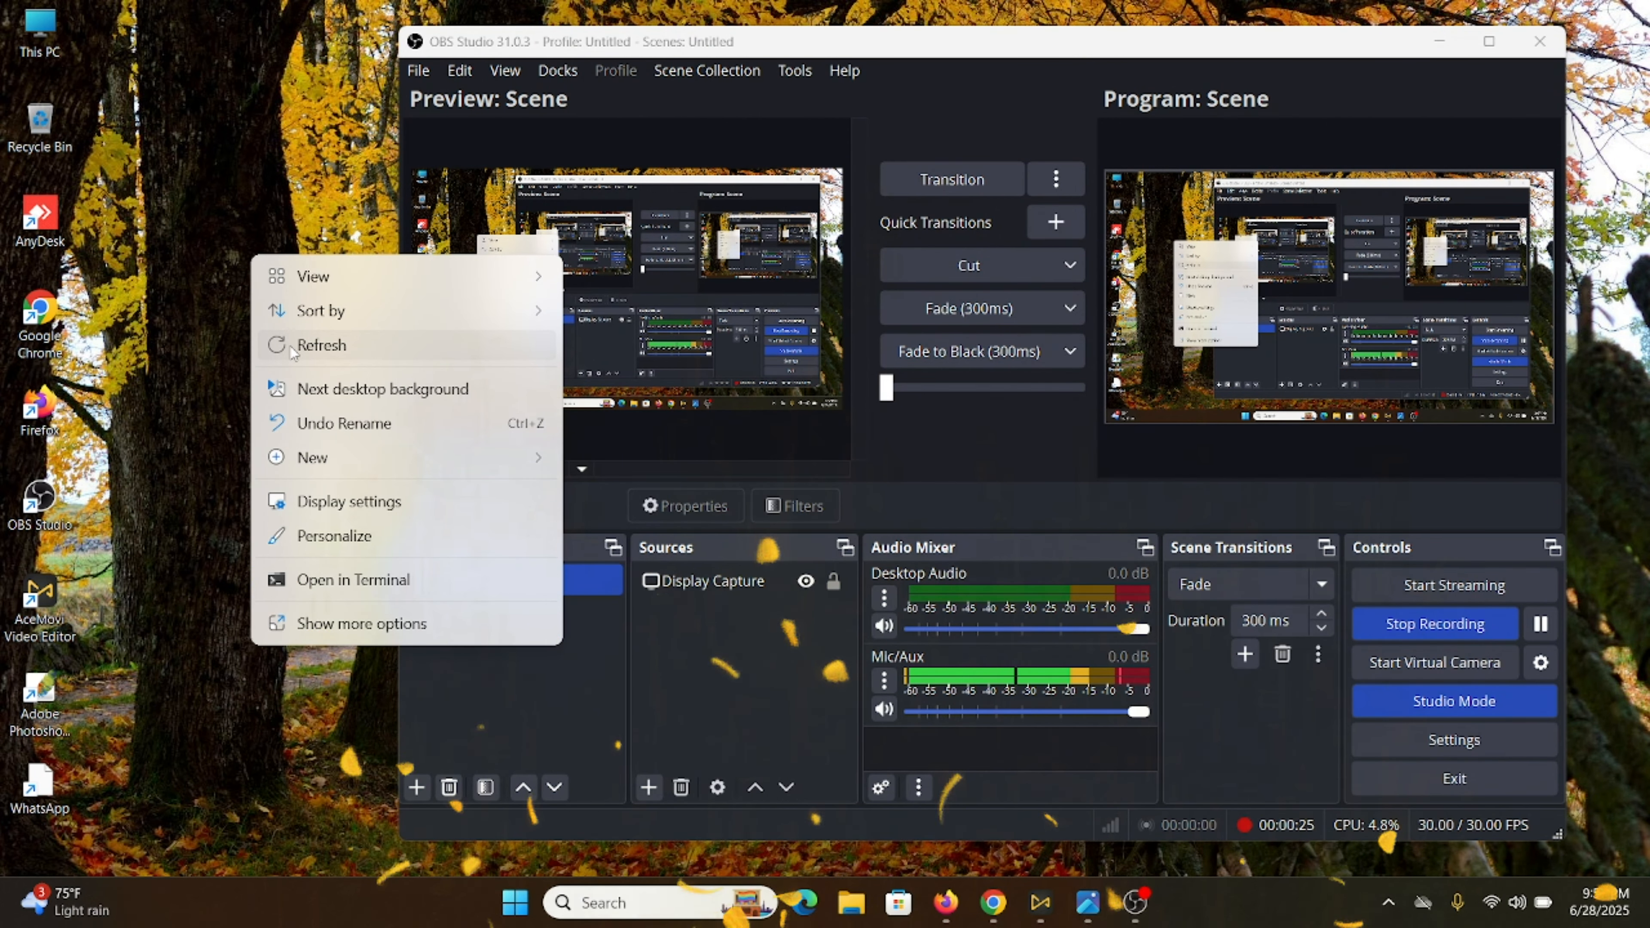
- Refresh the desktop and minimize the OBS Studio window so the bare desktop shows
left_click(290, 345)
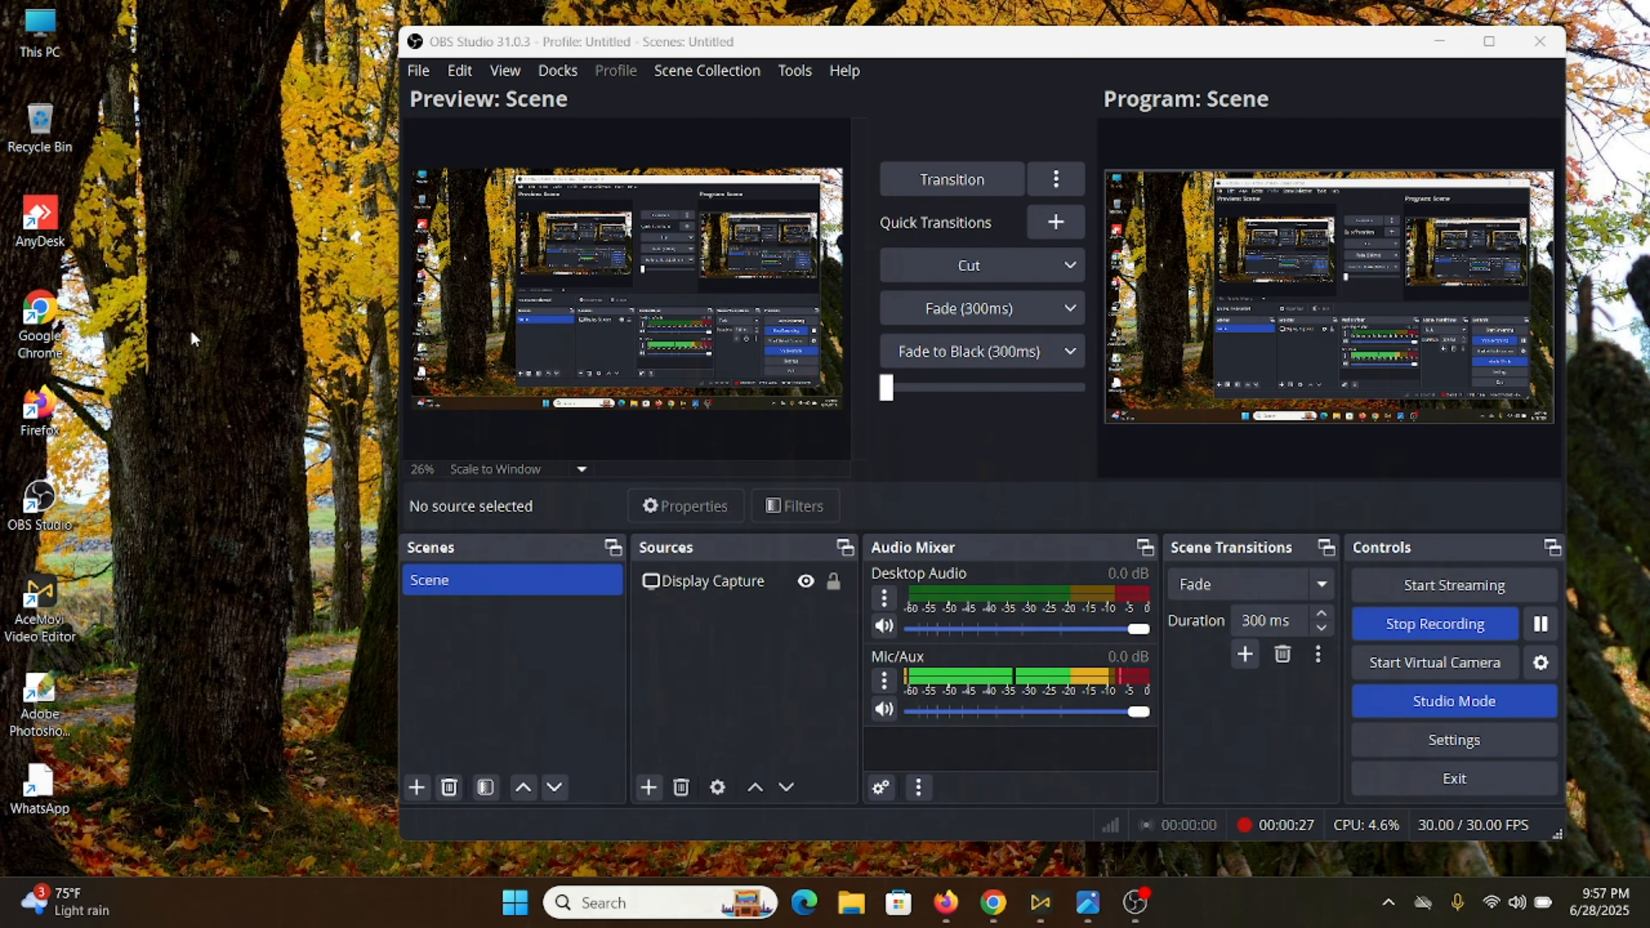
right_click(188, 258)
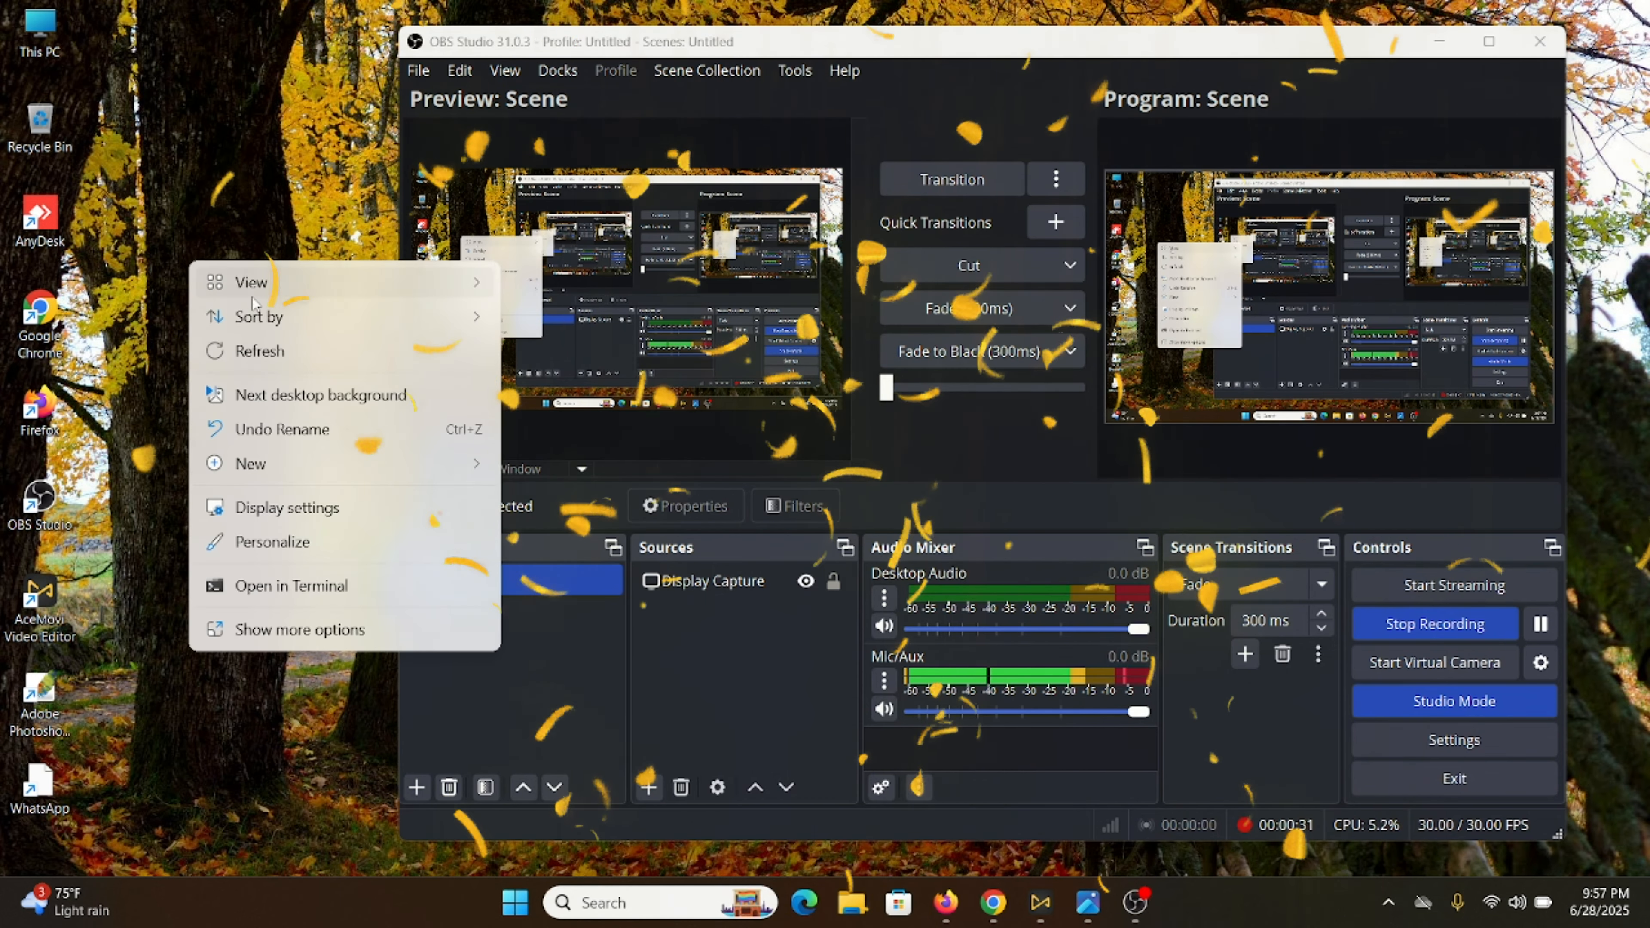
left_click(269, 350)
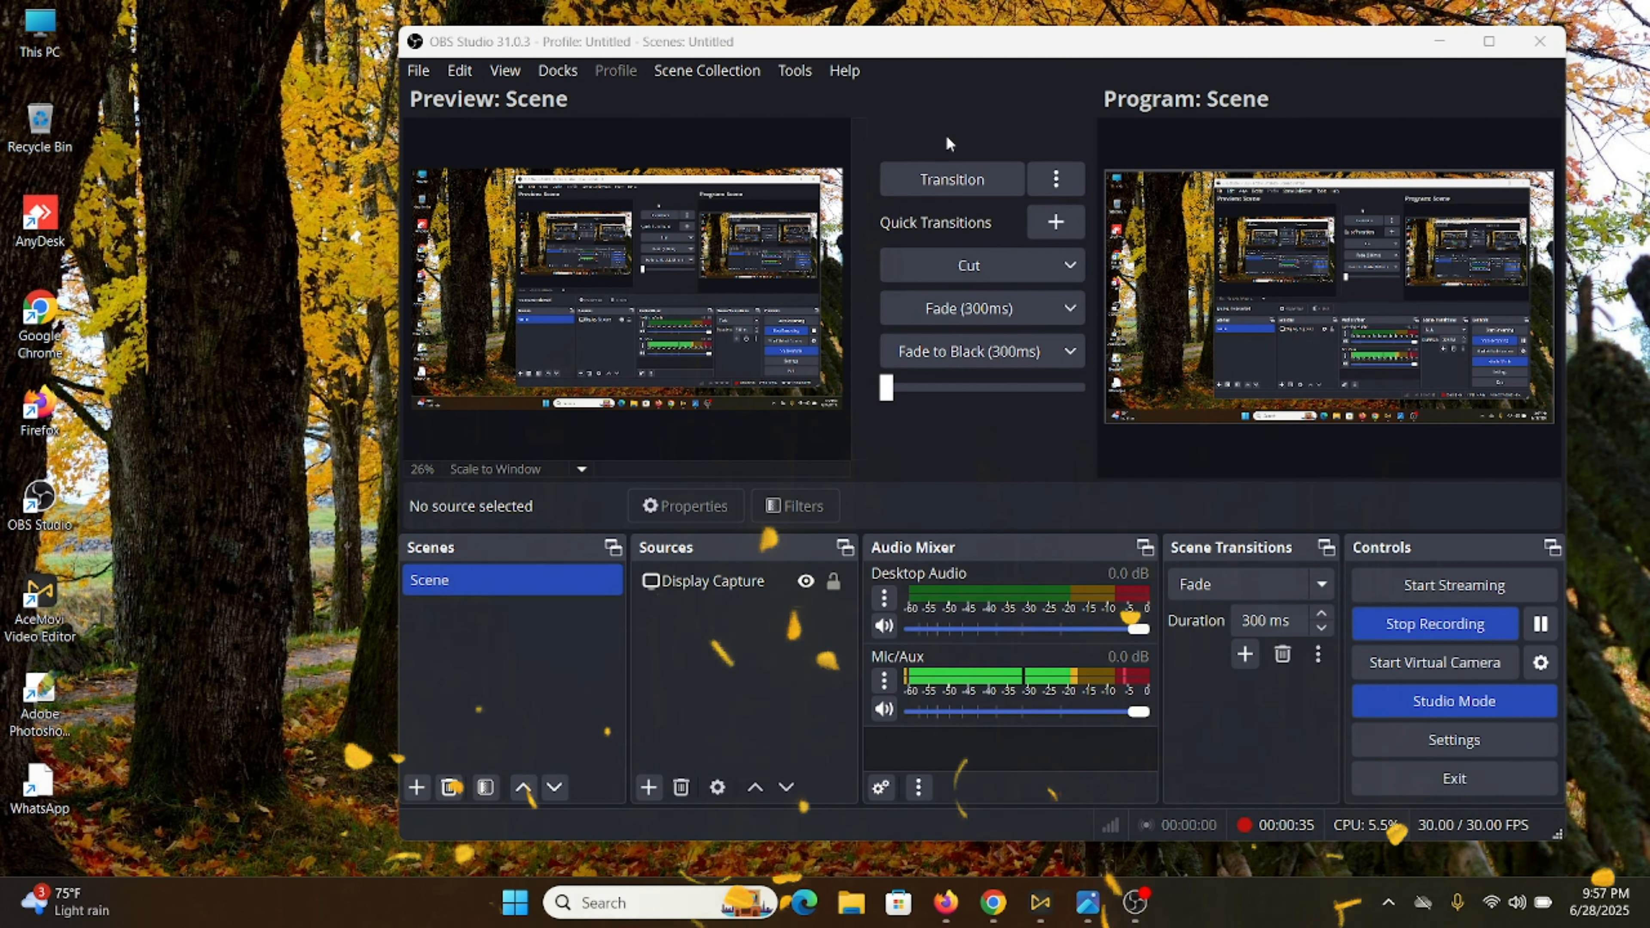
left_click(1448, 44)
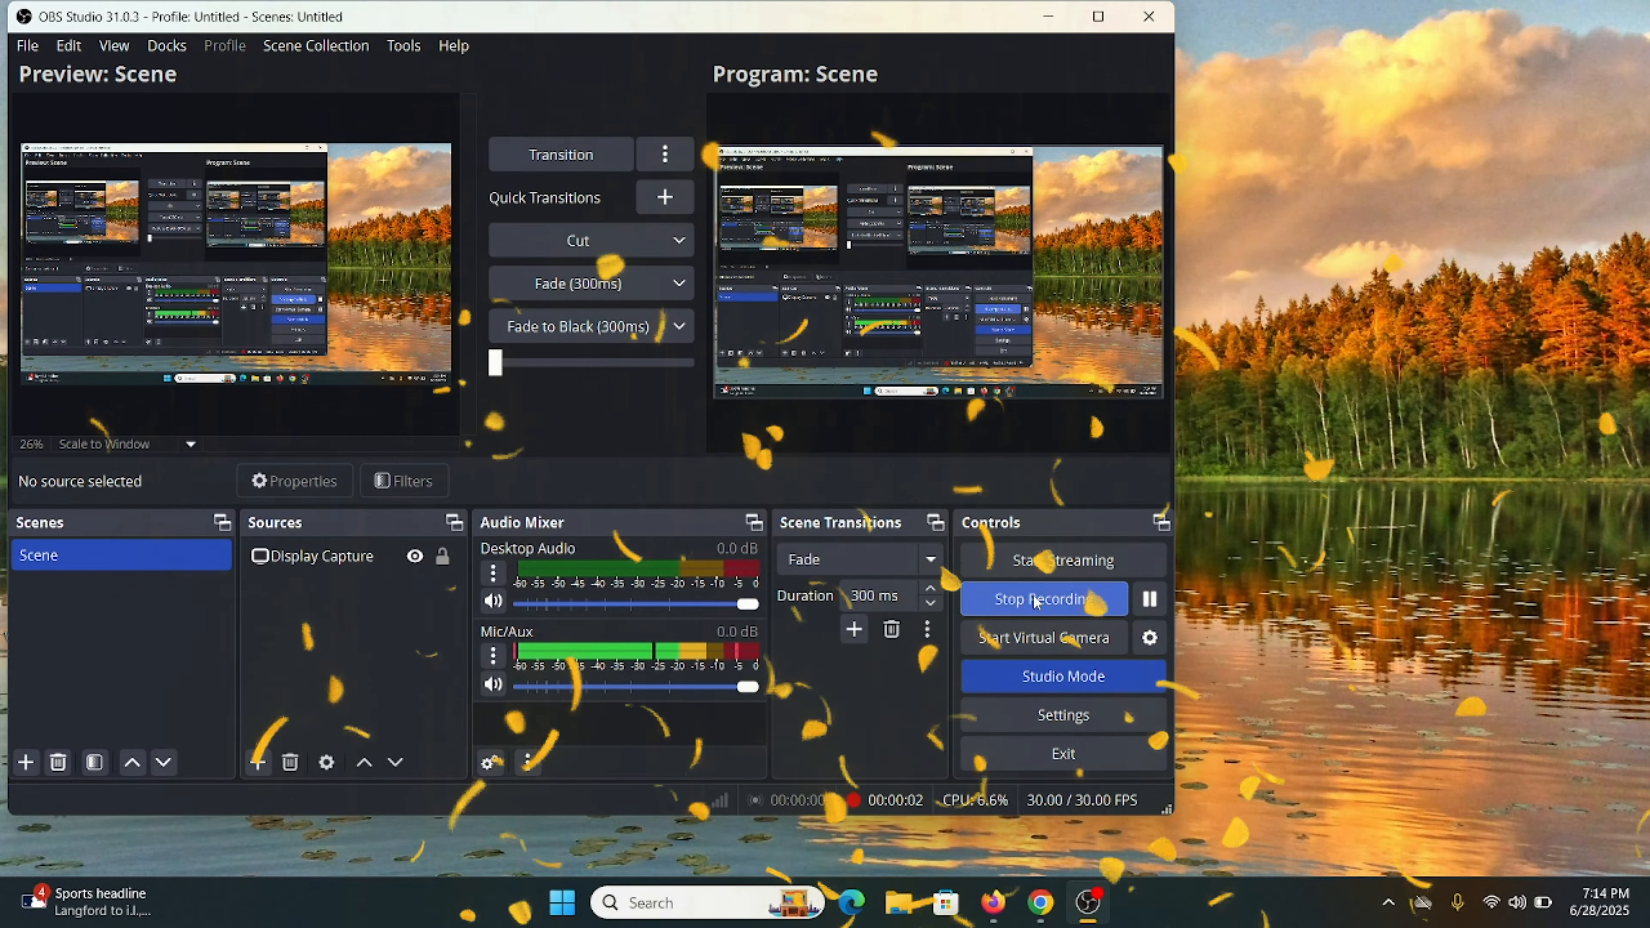
left_click(1047, 17)
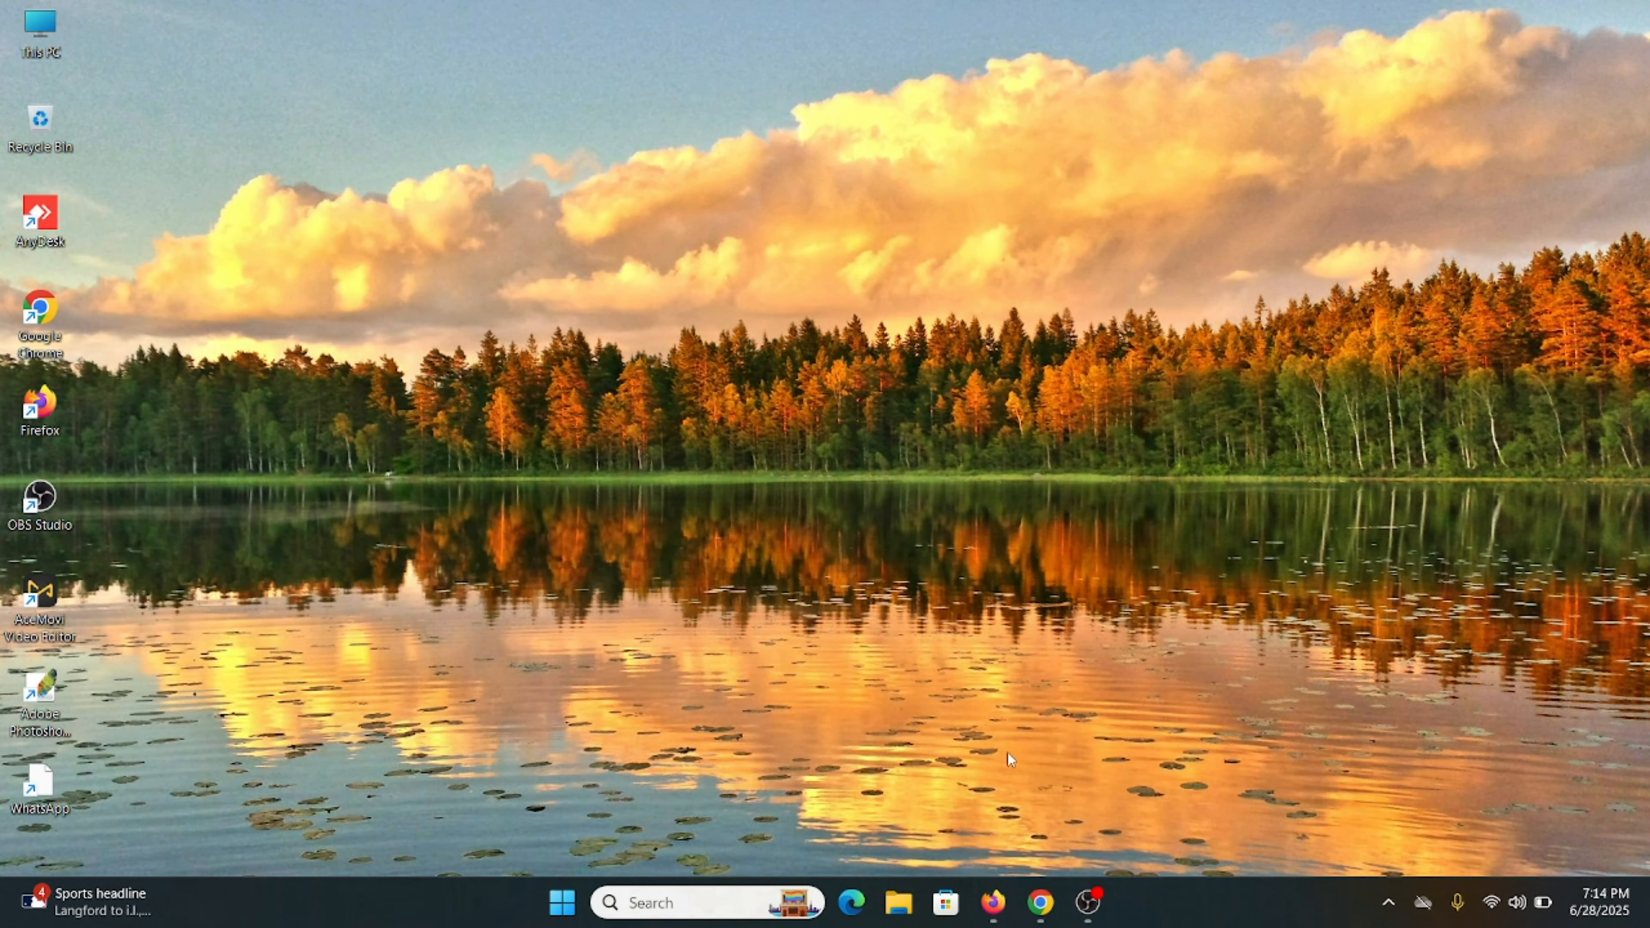
- Search Google for 'nu admition' in Chrome and open the National University admission result
left_click(1039, 905)
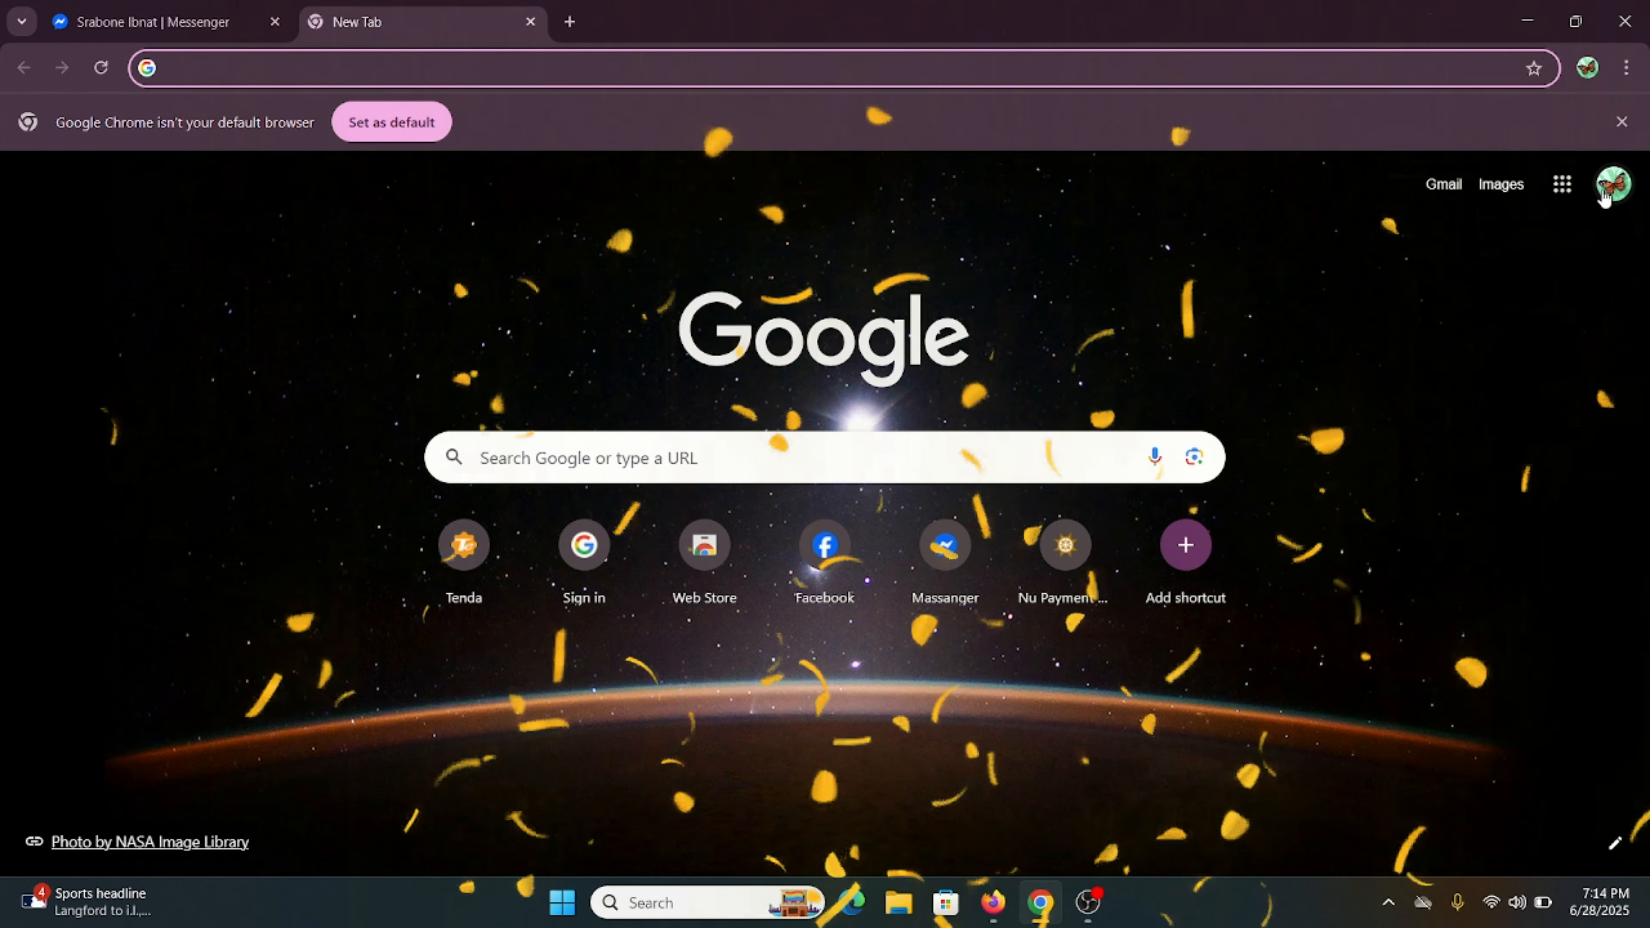
left_click(1017, 76)
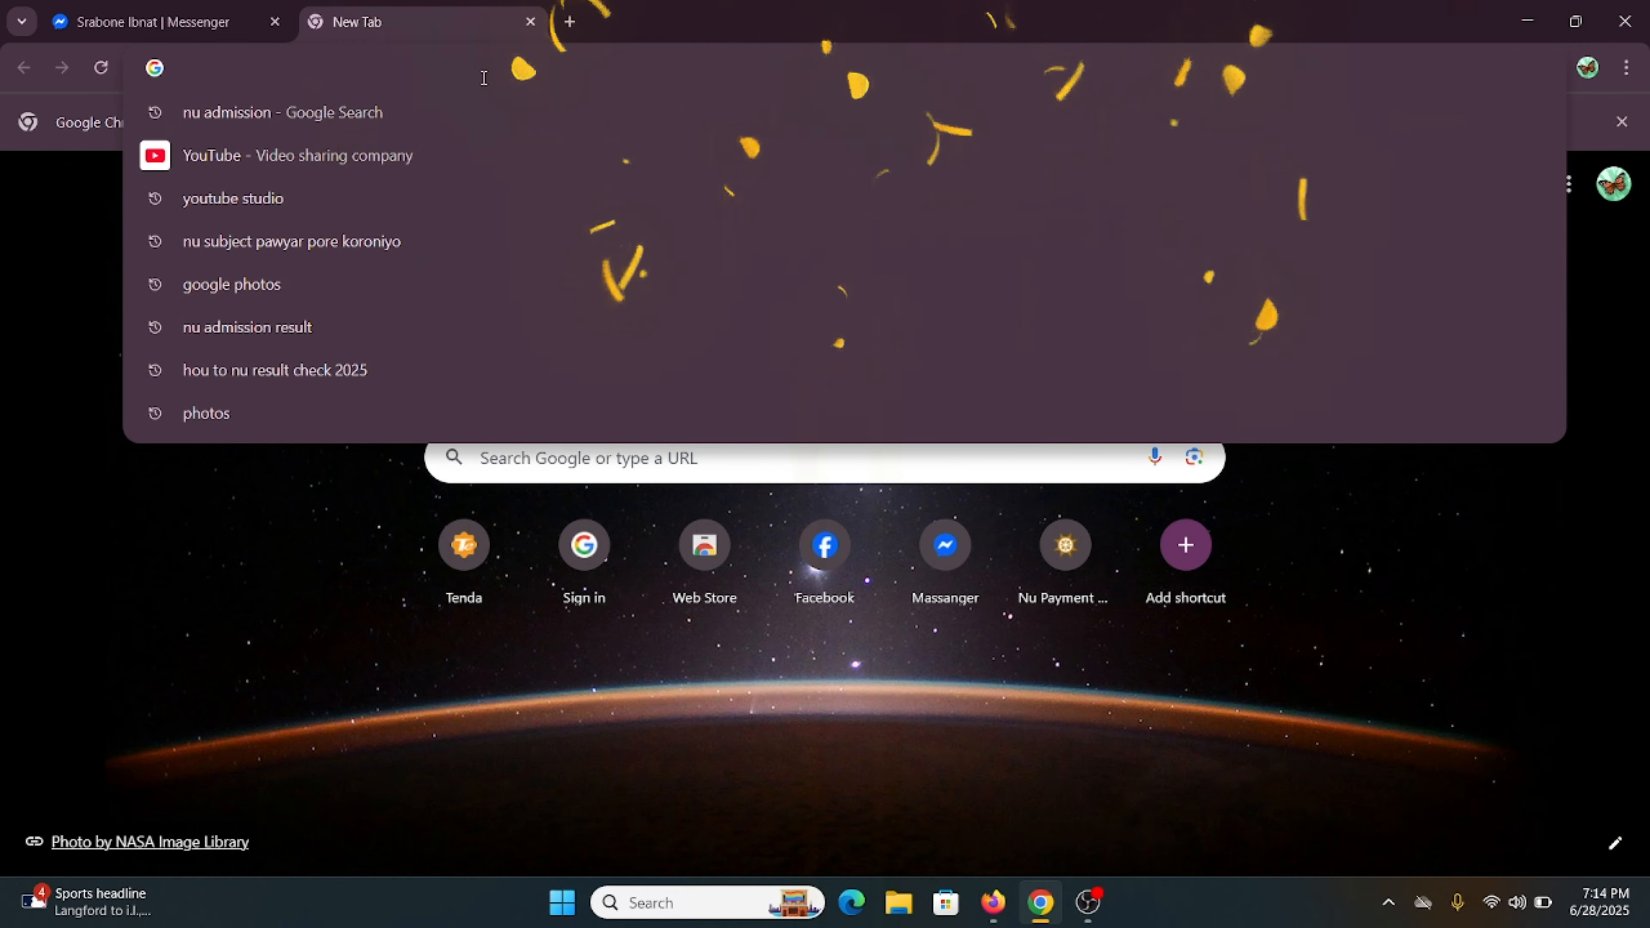
type("nu a")
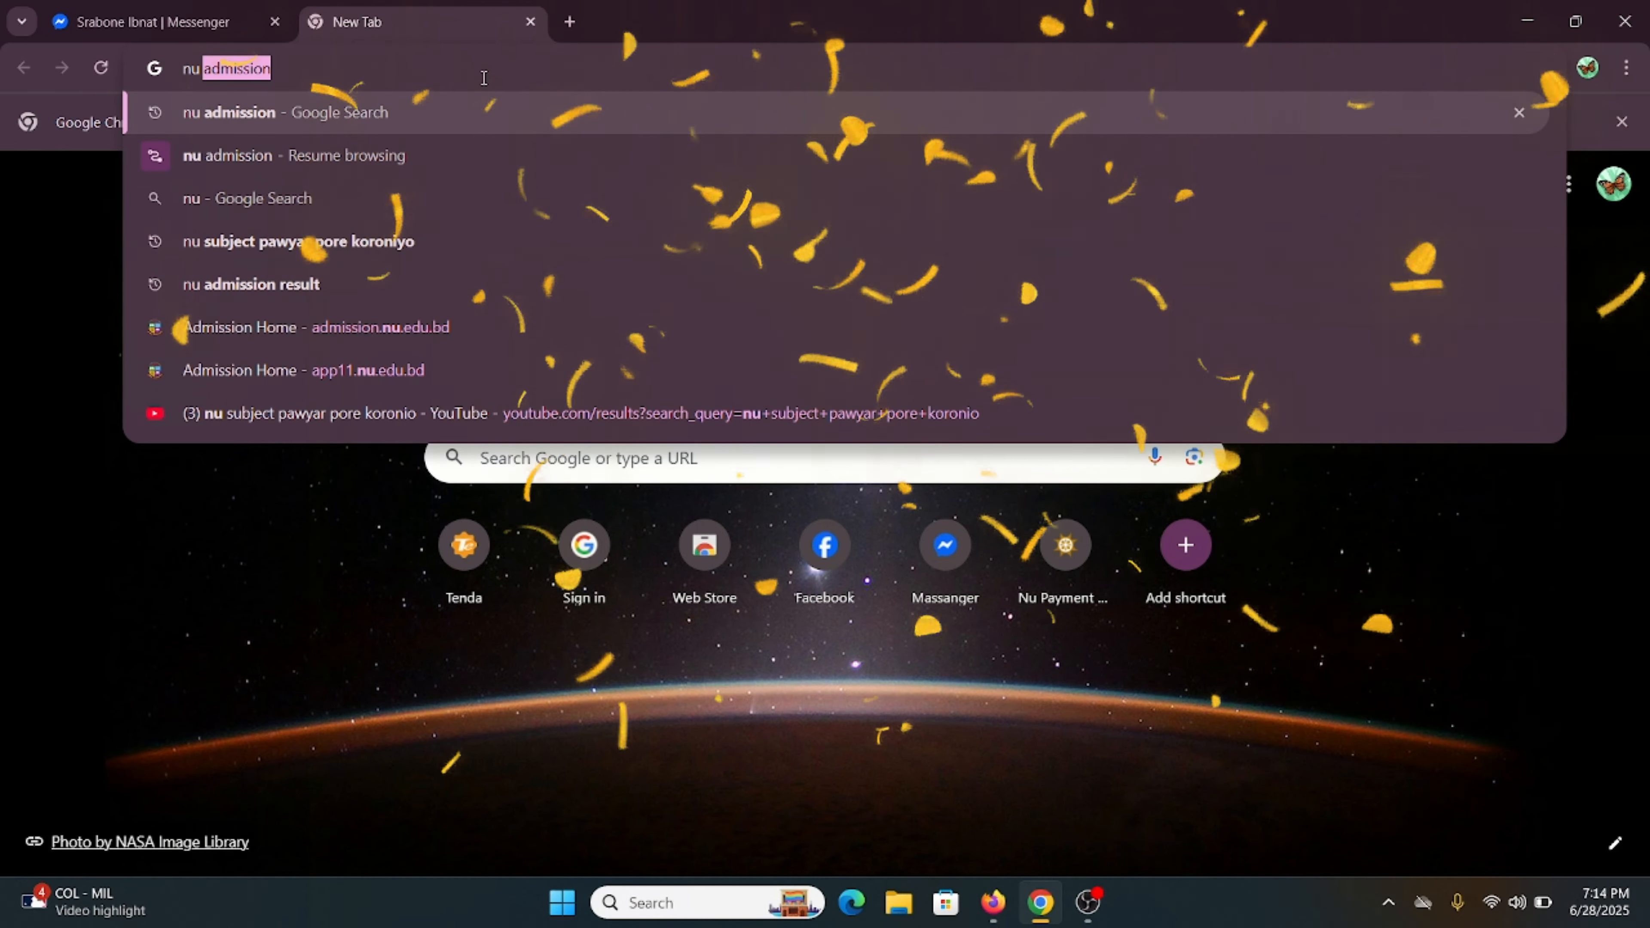
type("dmit")
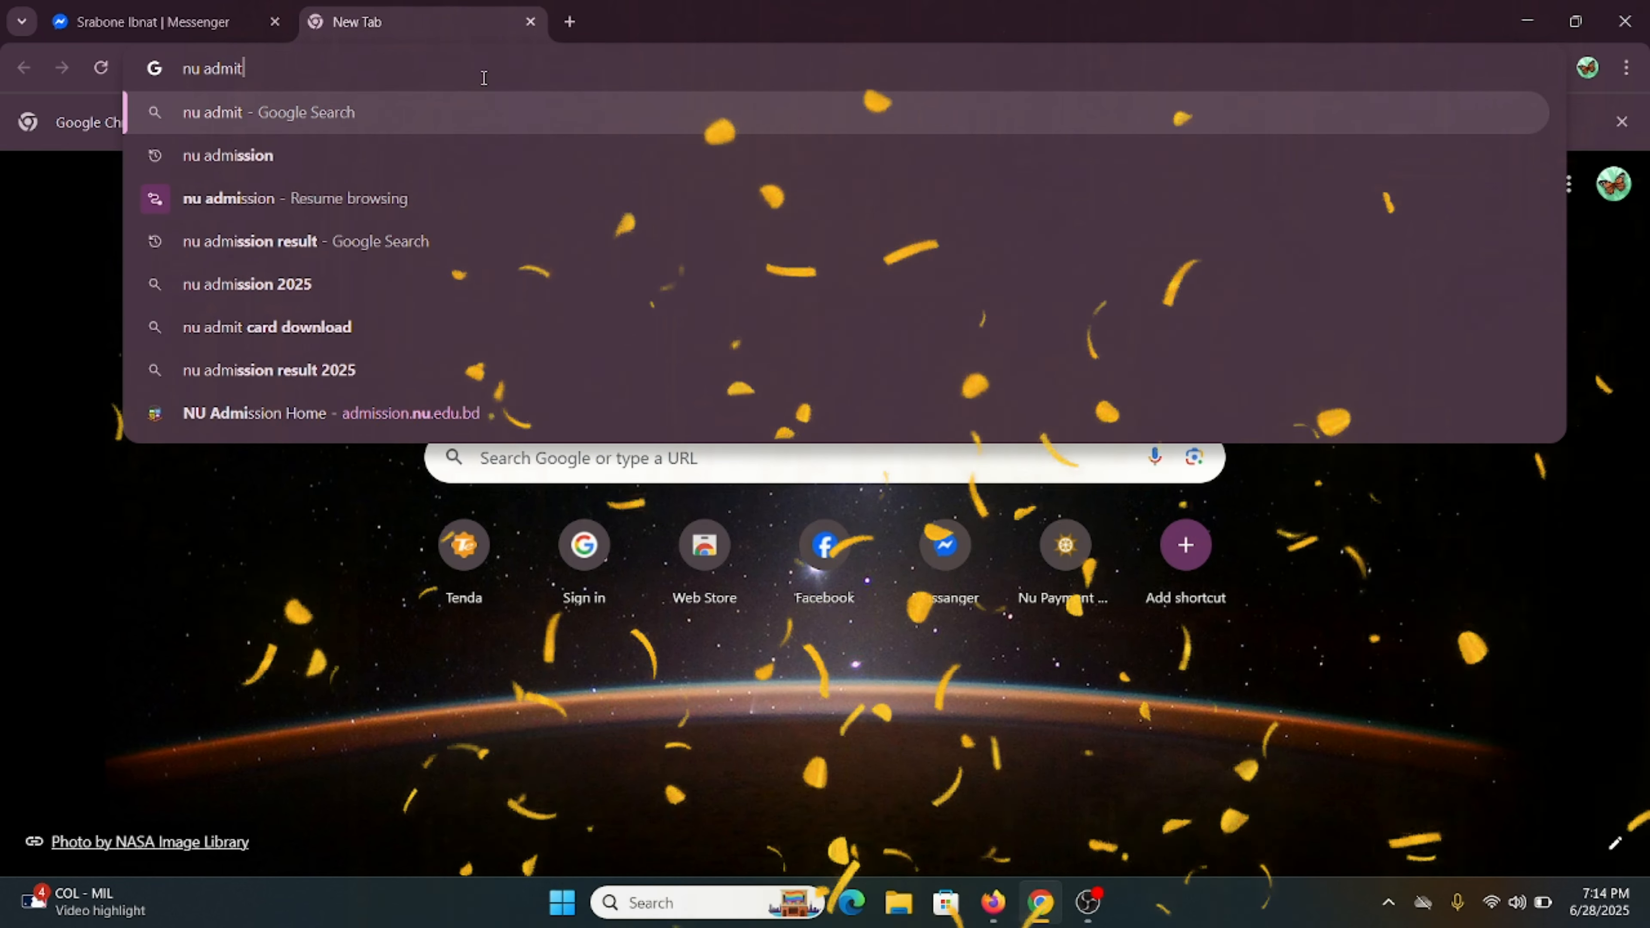
type("ion")
key("Return")
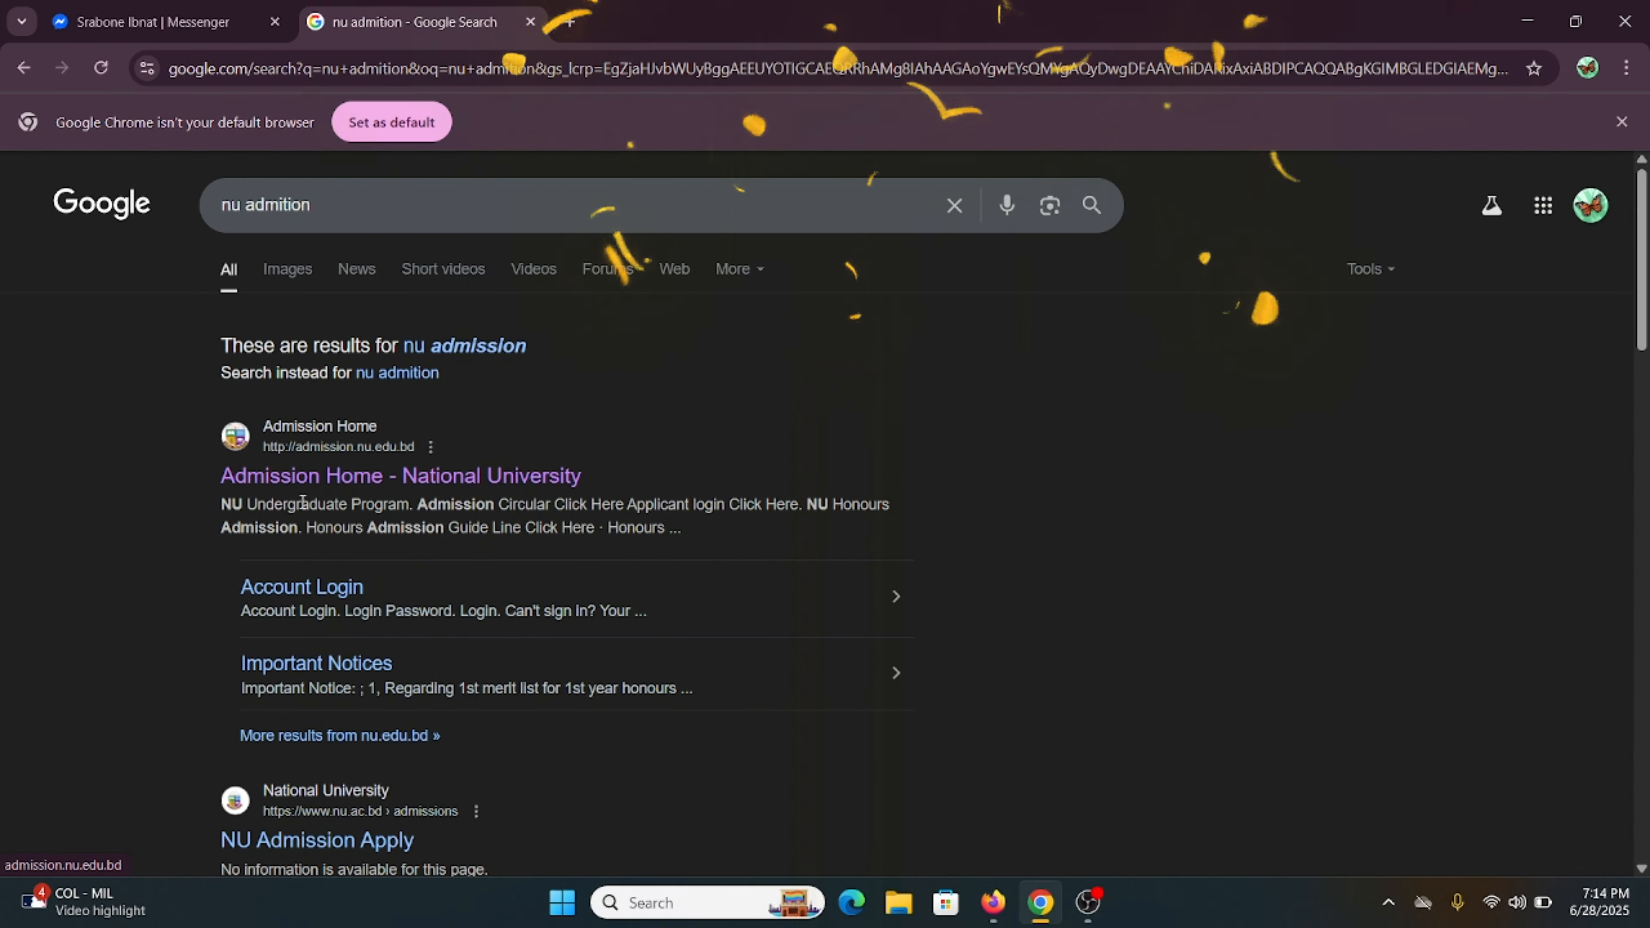
left_click(419, 478)
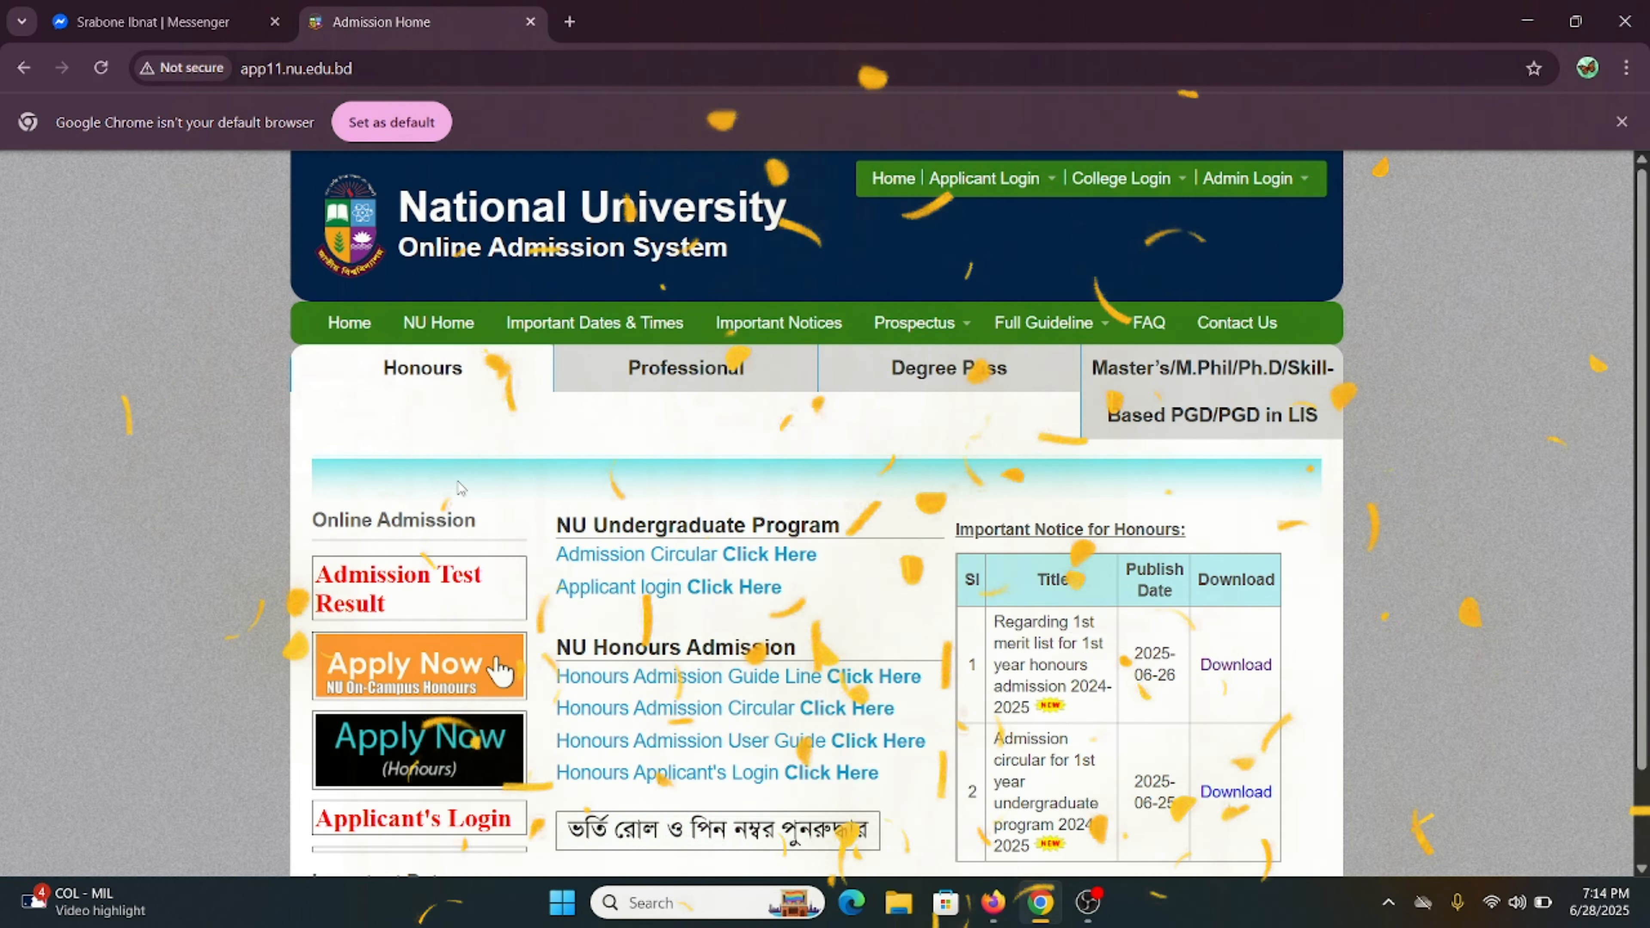
- Find the Honours section on the admission home page and open the Honours applicant login
scroll(460, 487, "down", 1)
scroll(459, 487, "down", 1)
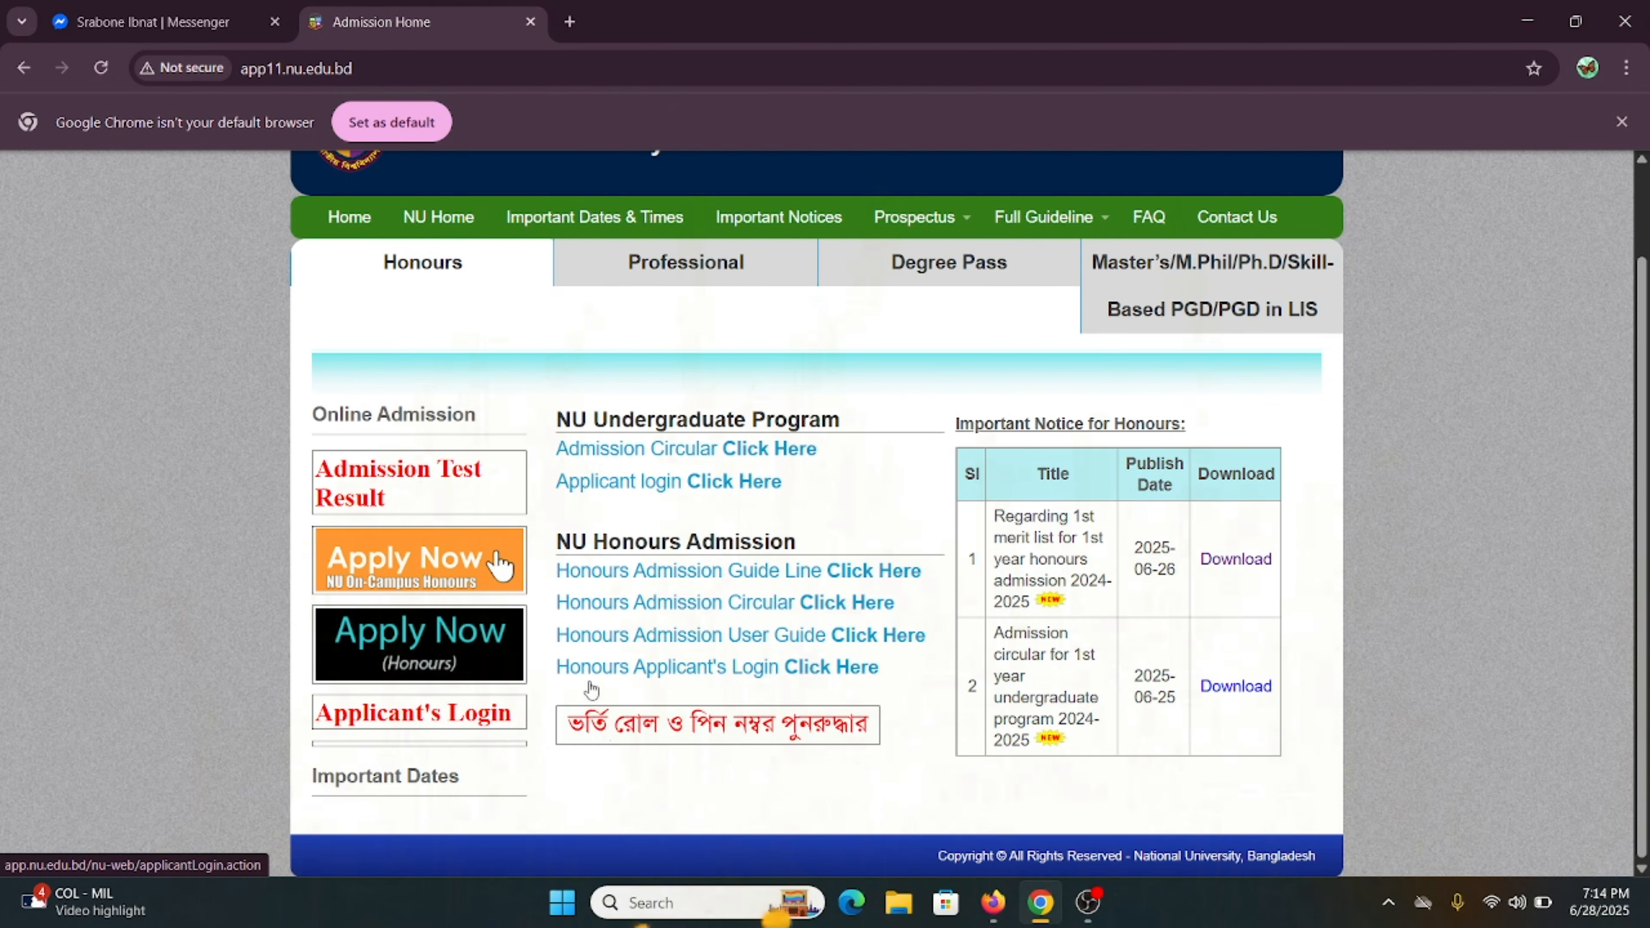
scroll(772, 673, "up", 5)
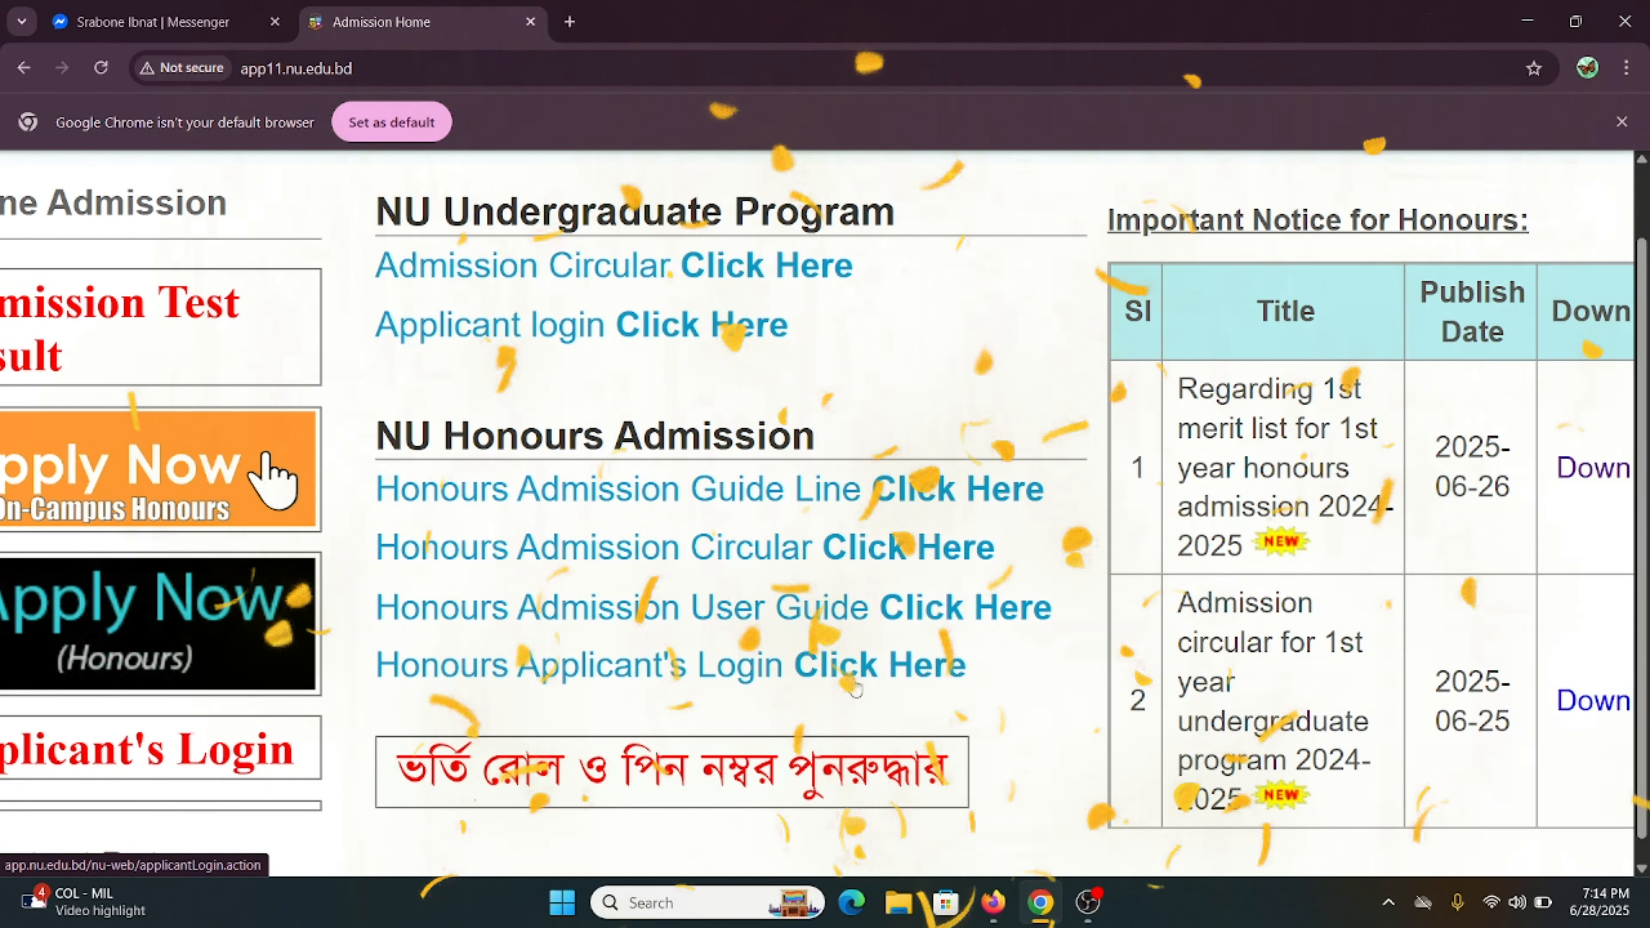
left_click(904, 674)
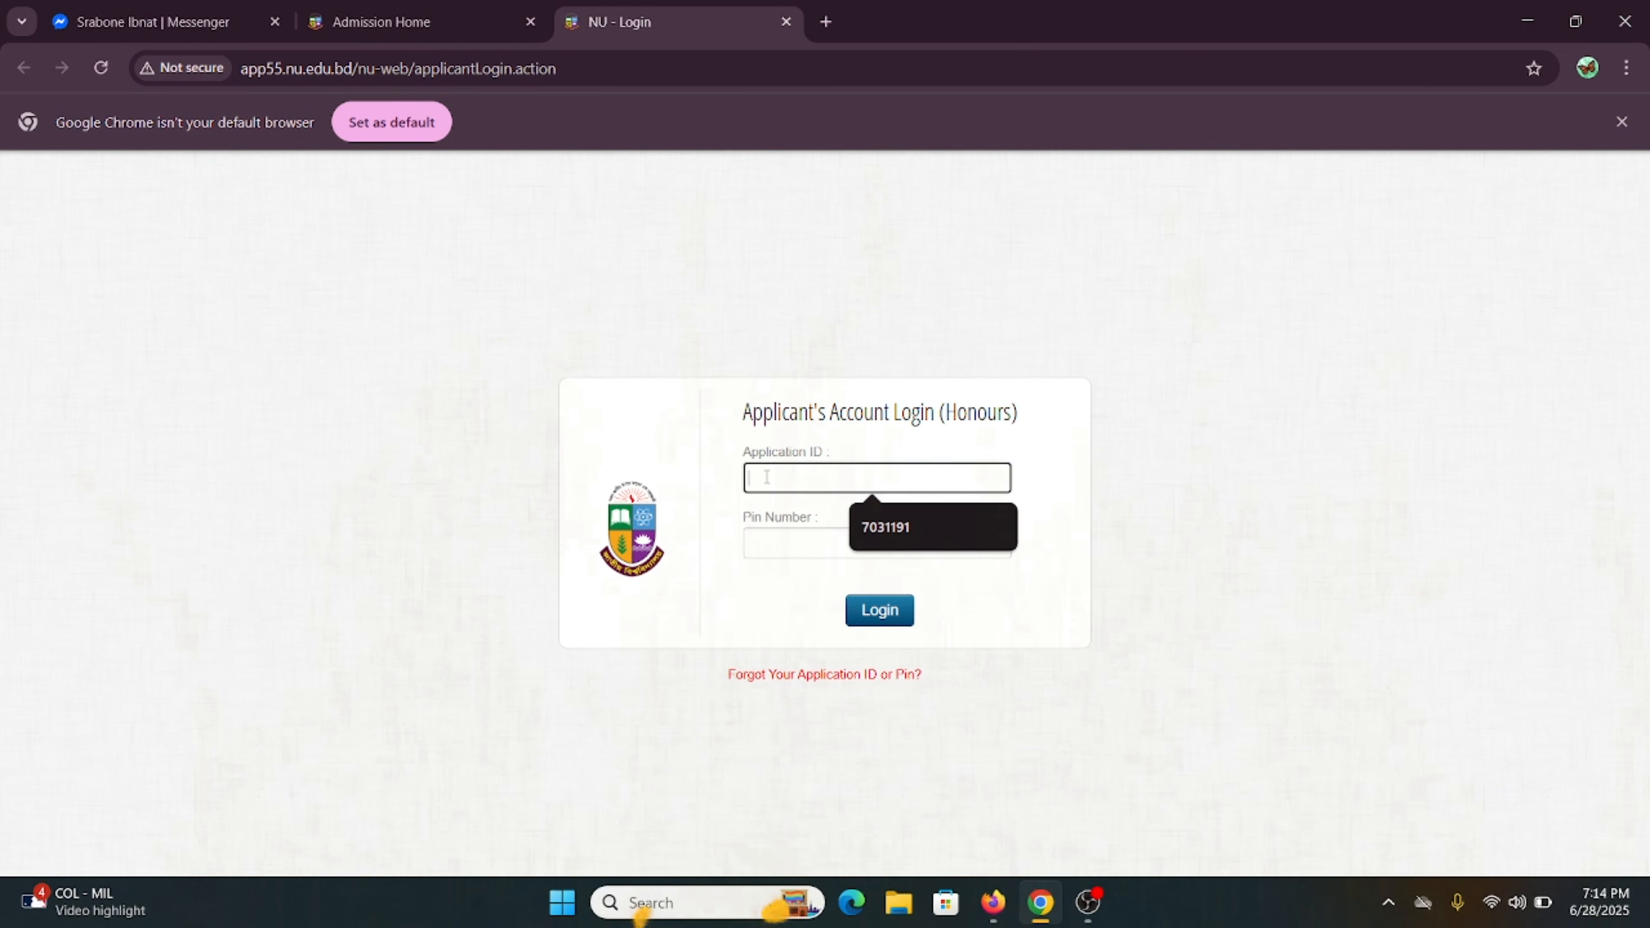
- Log in to the Honours applicant account with the saved application ID and the PIN
left_click(759, 541)
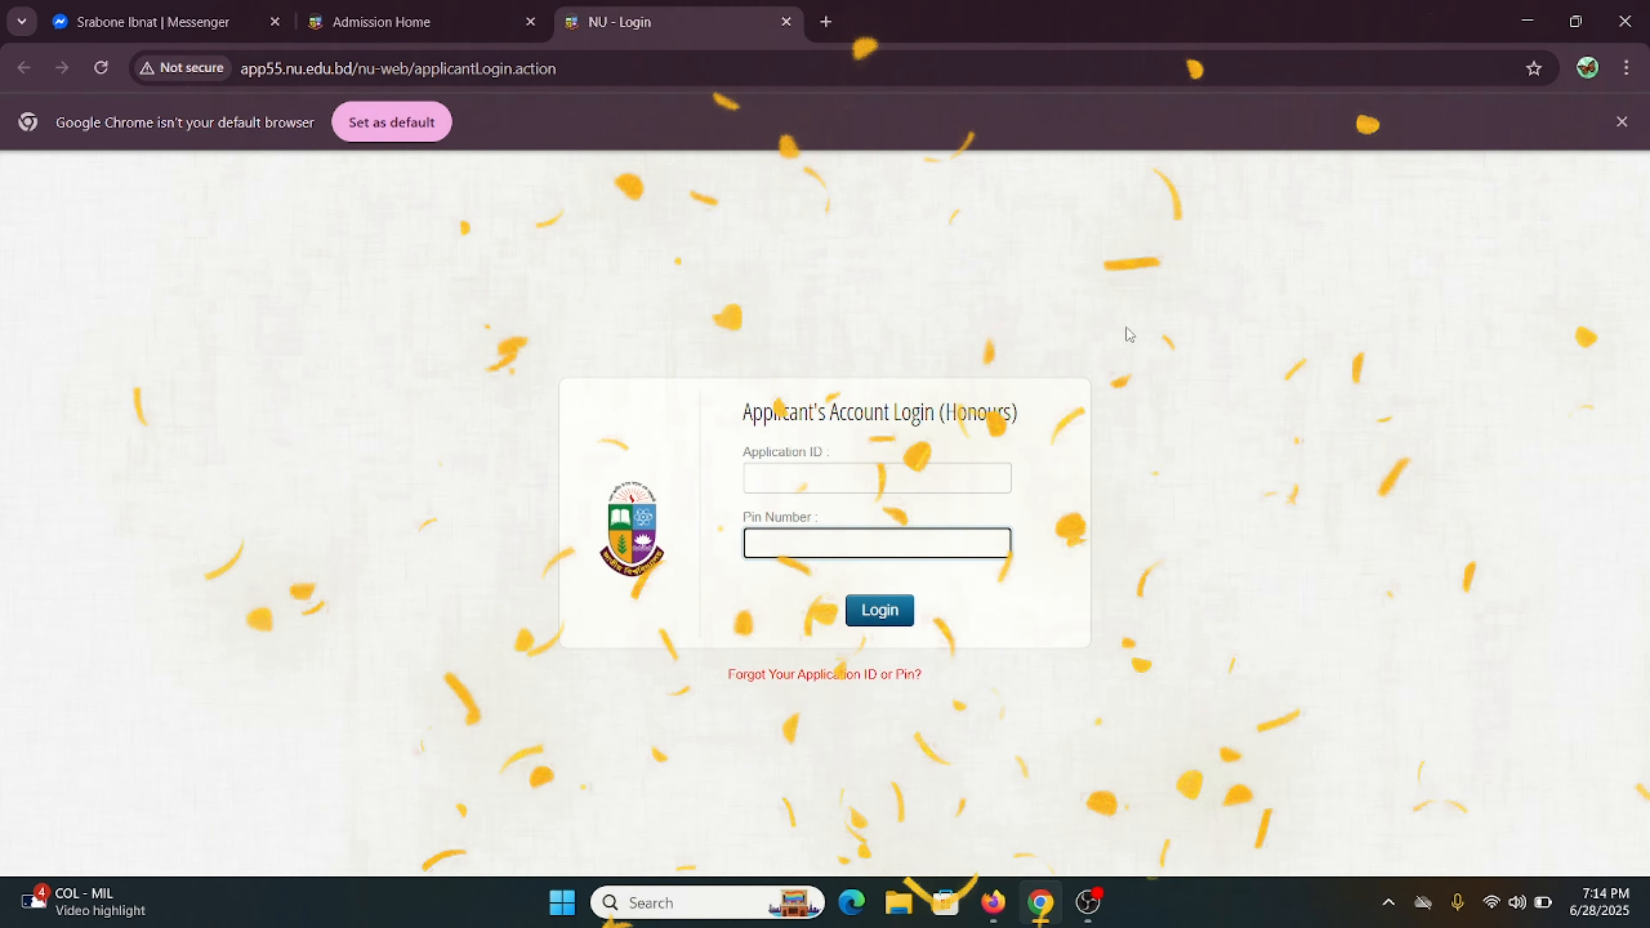
scroll(782, 472, "up", 5)
scroll(782, 473, "down", 1)
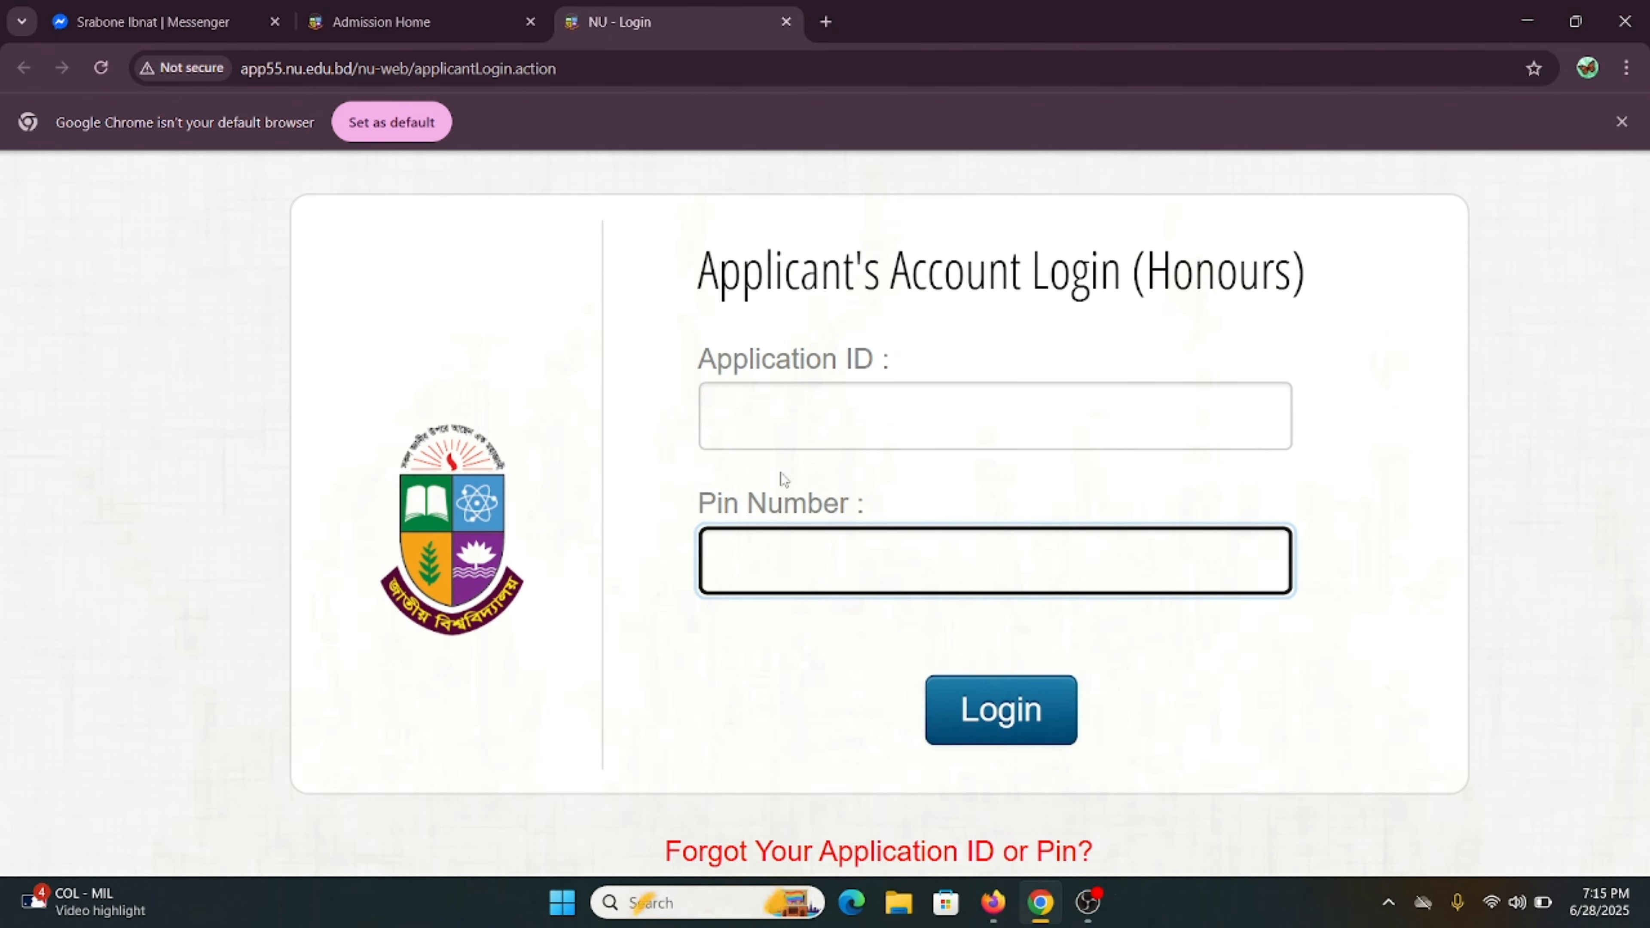
left_click(794, 423)
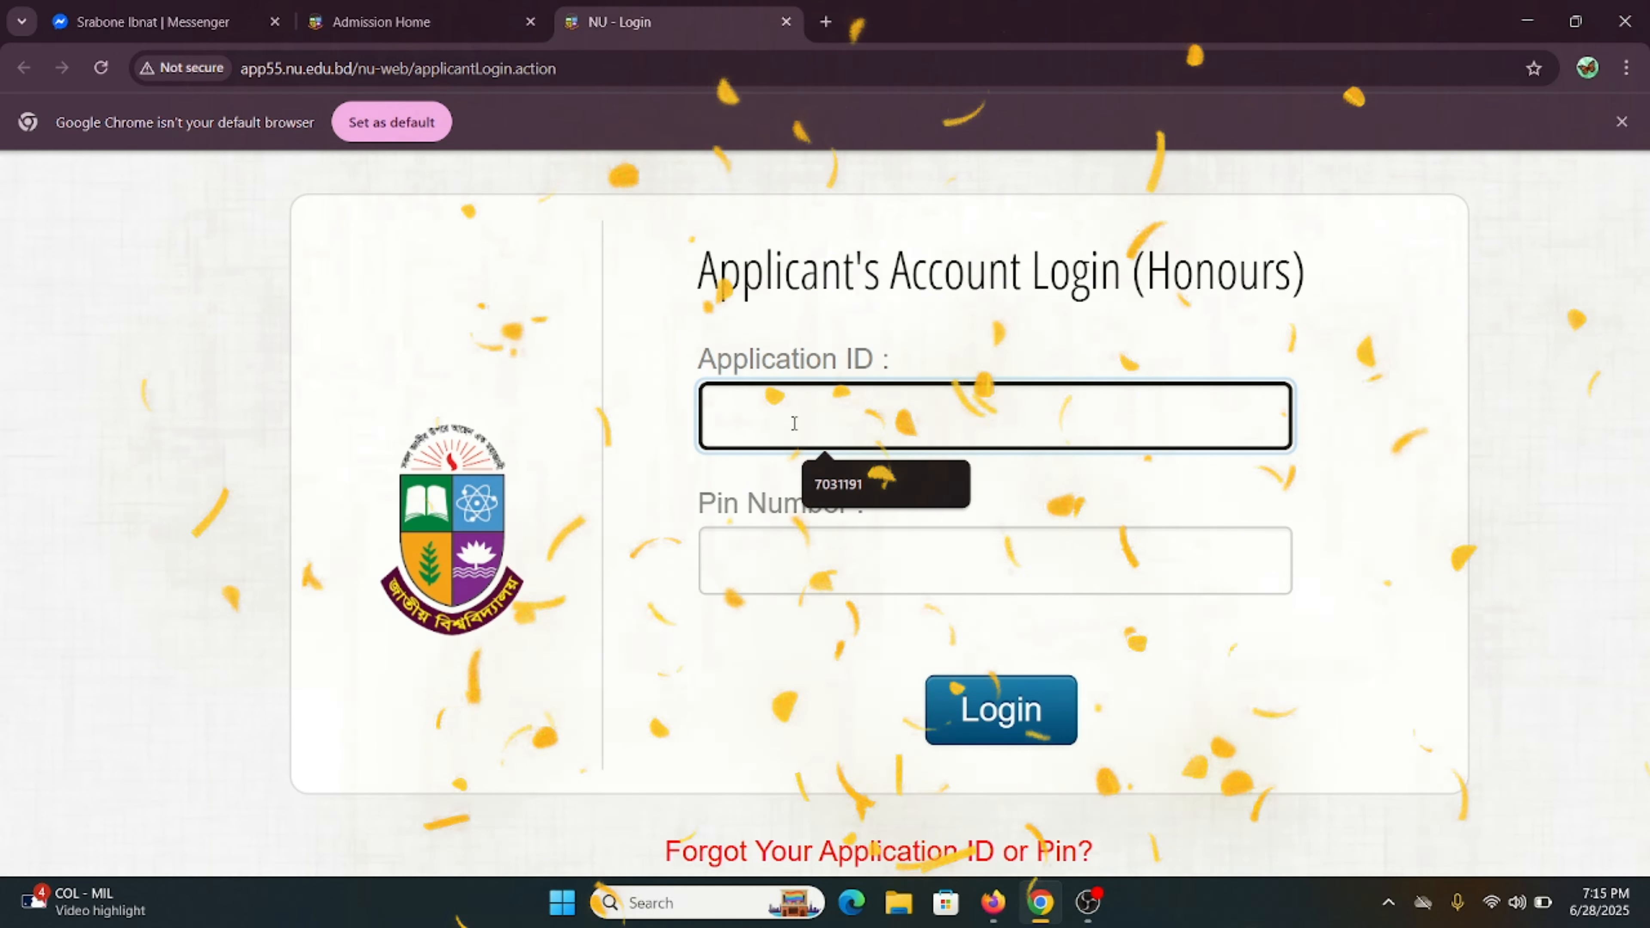
left_click(838, 484)
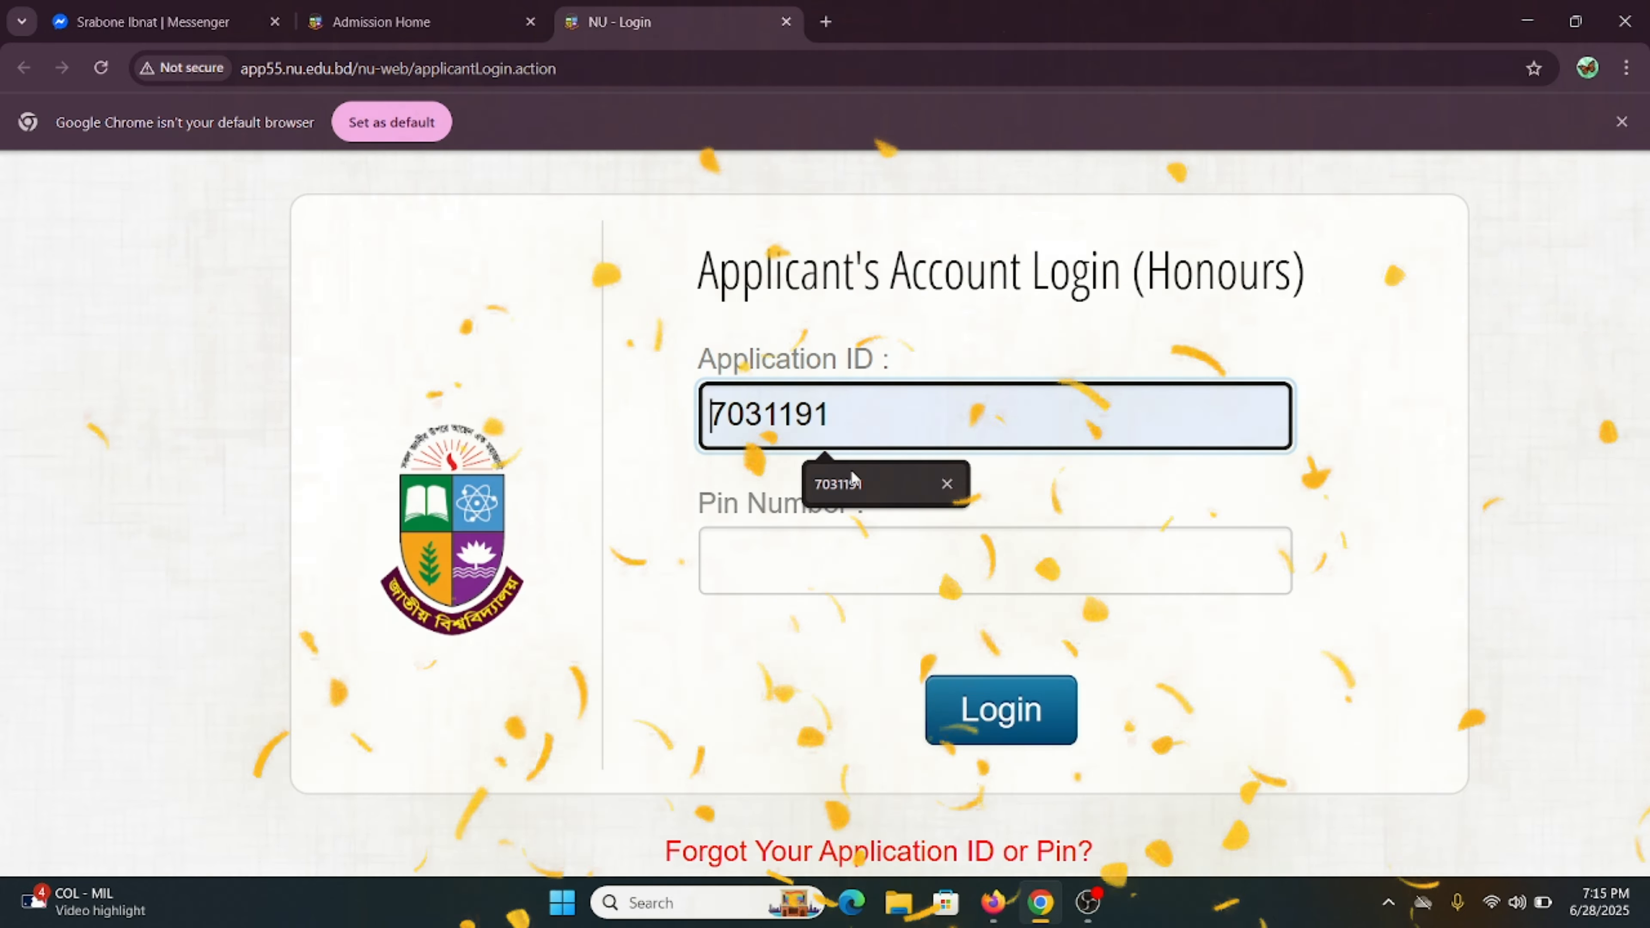
left_click(800, 546)
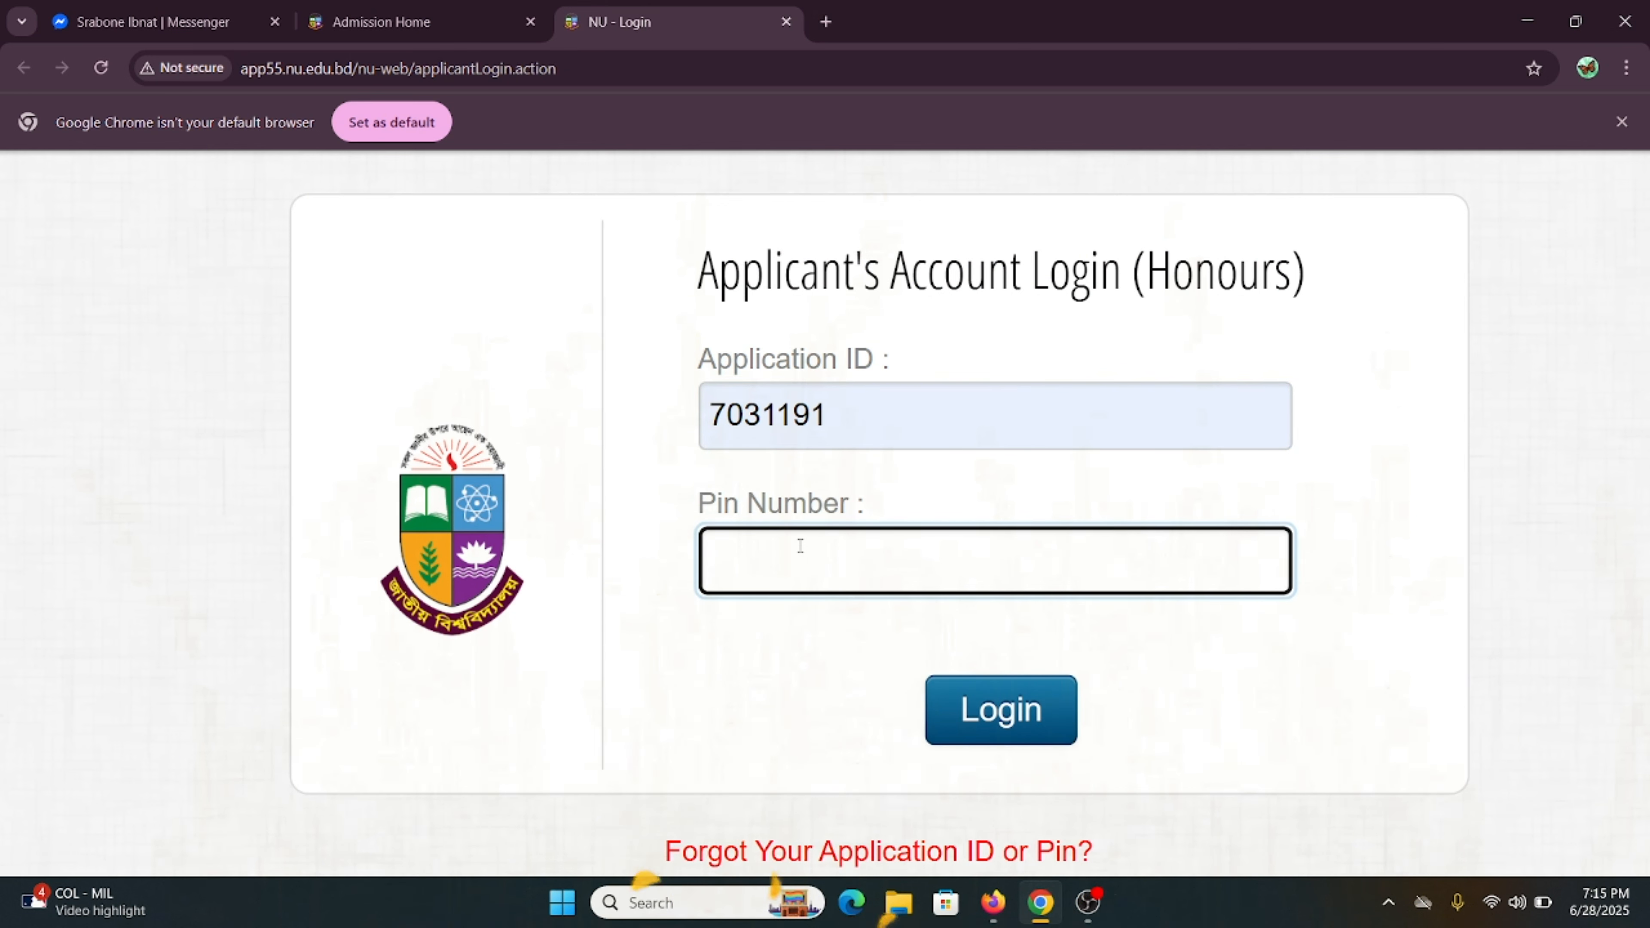
type("••")
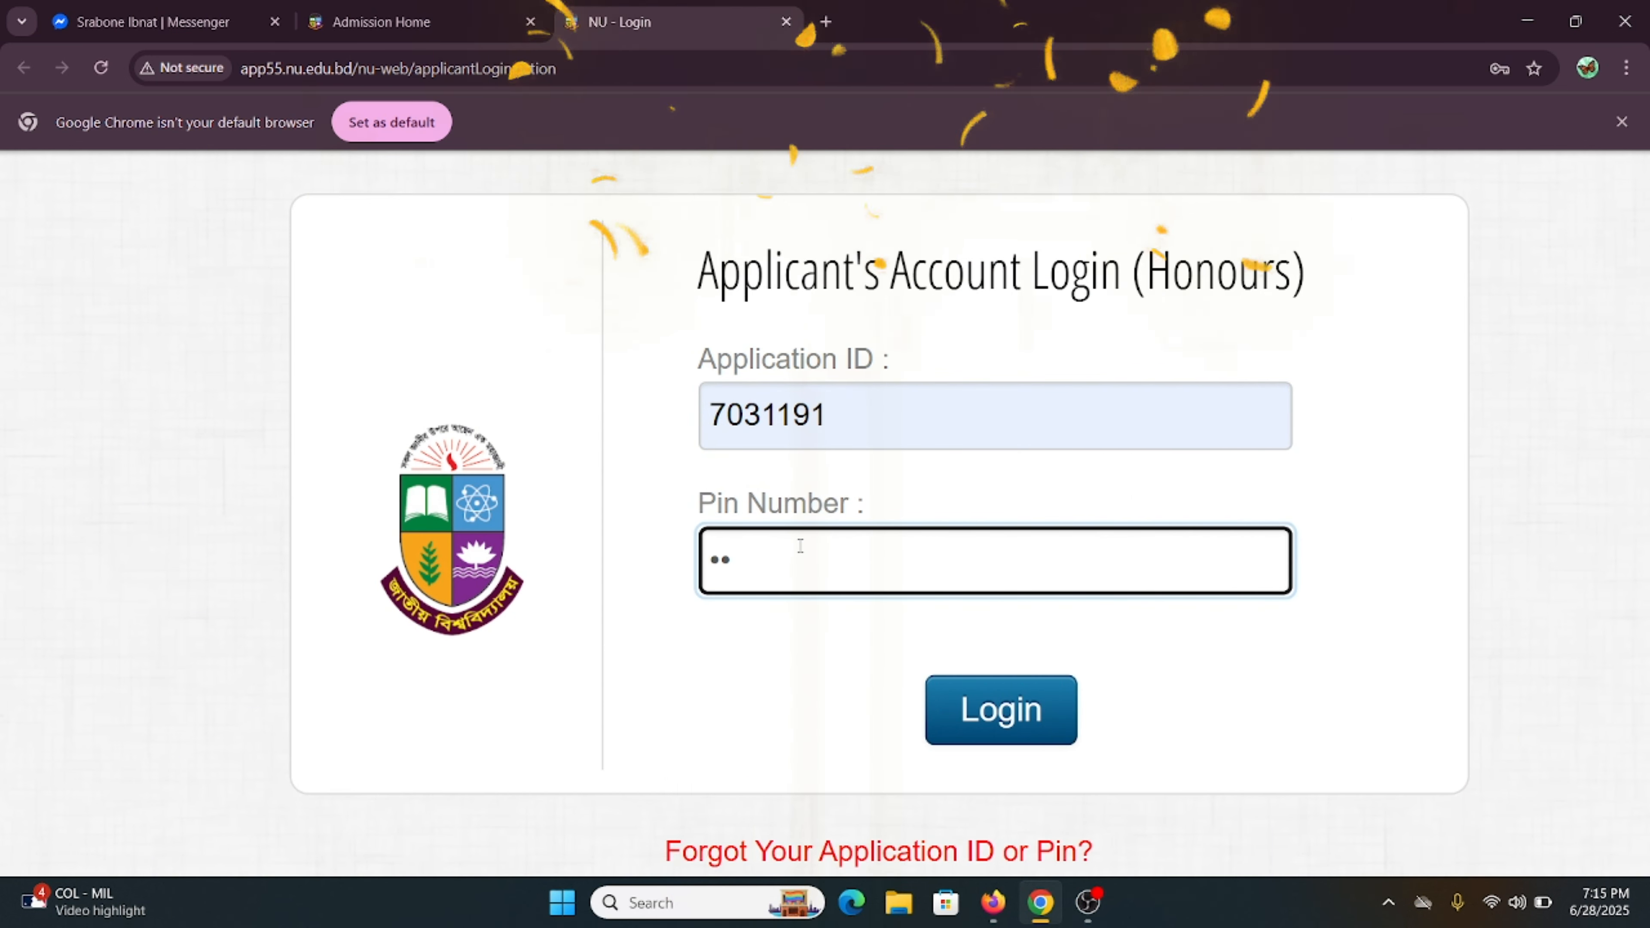
type("••••")
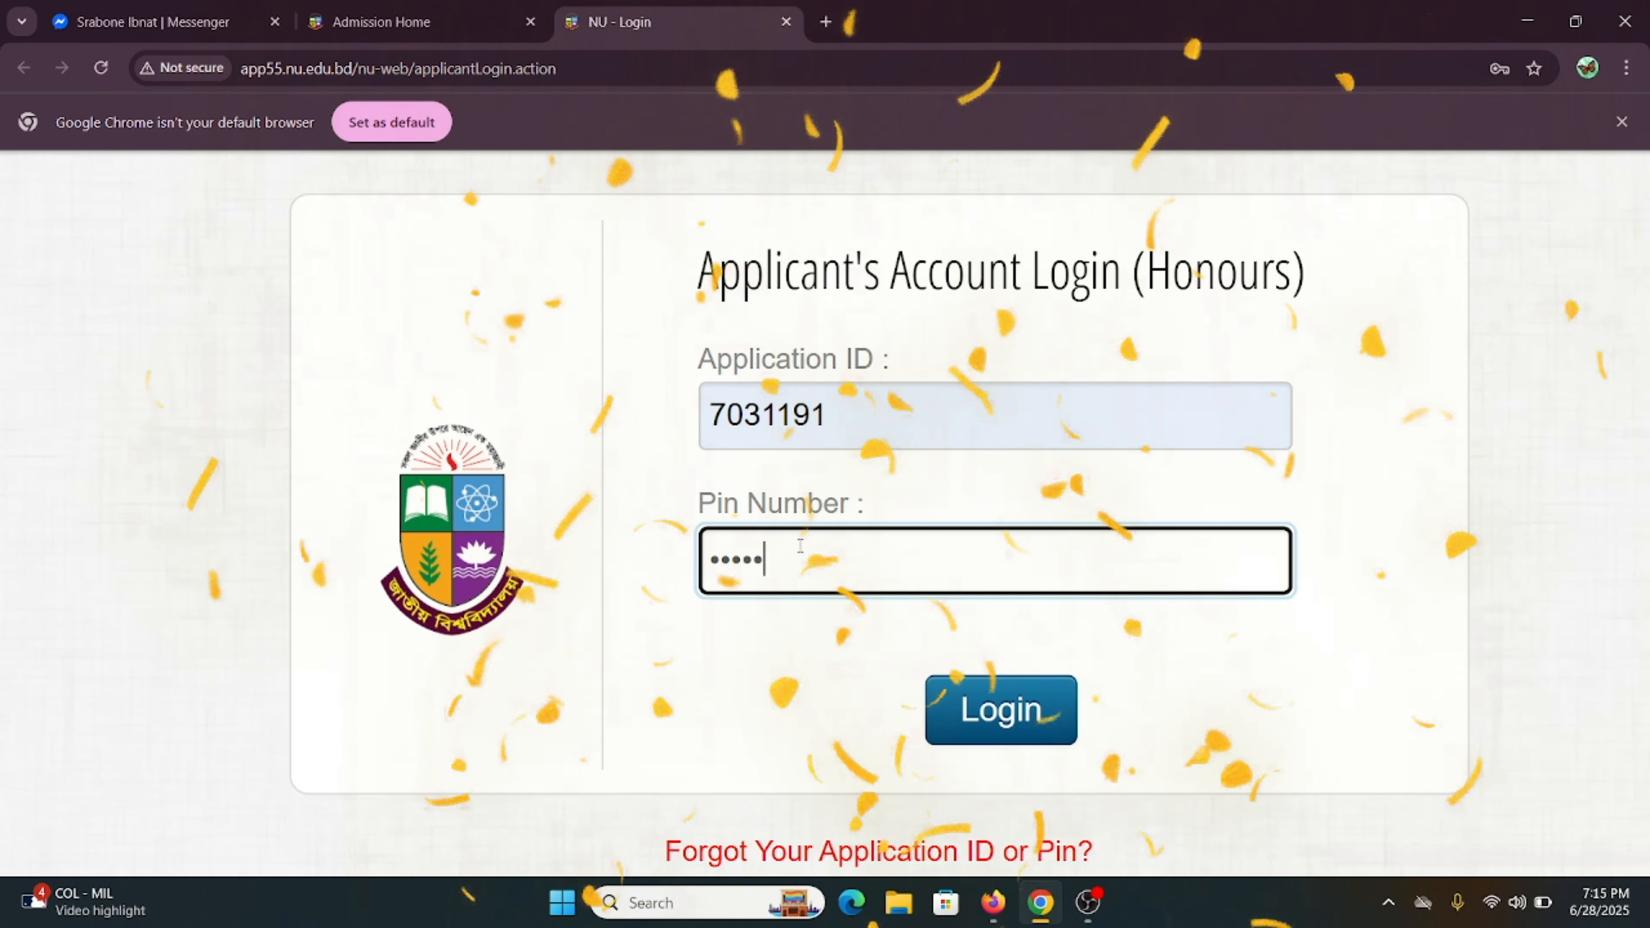
key("Return")
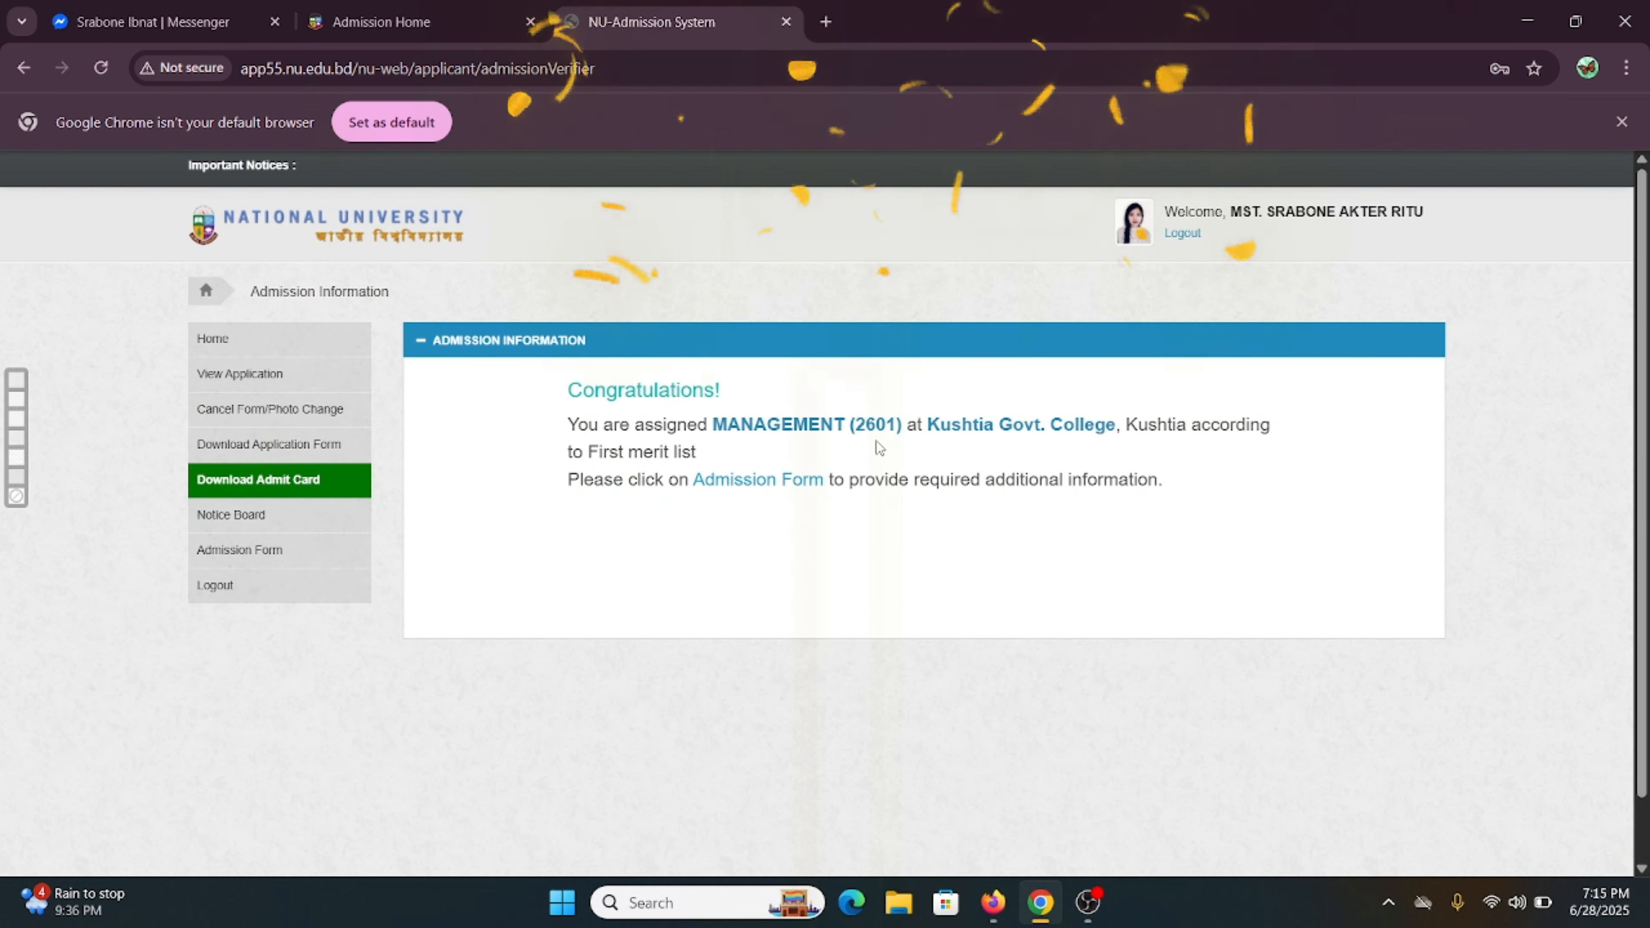
- Open the Admission Form link from the Congratulations panel for the MANAGEMENT place
scroll(902, 426, "up", 5)
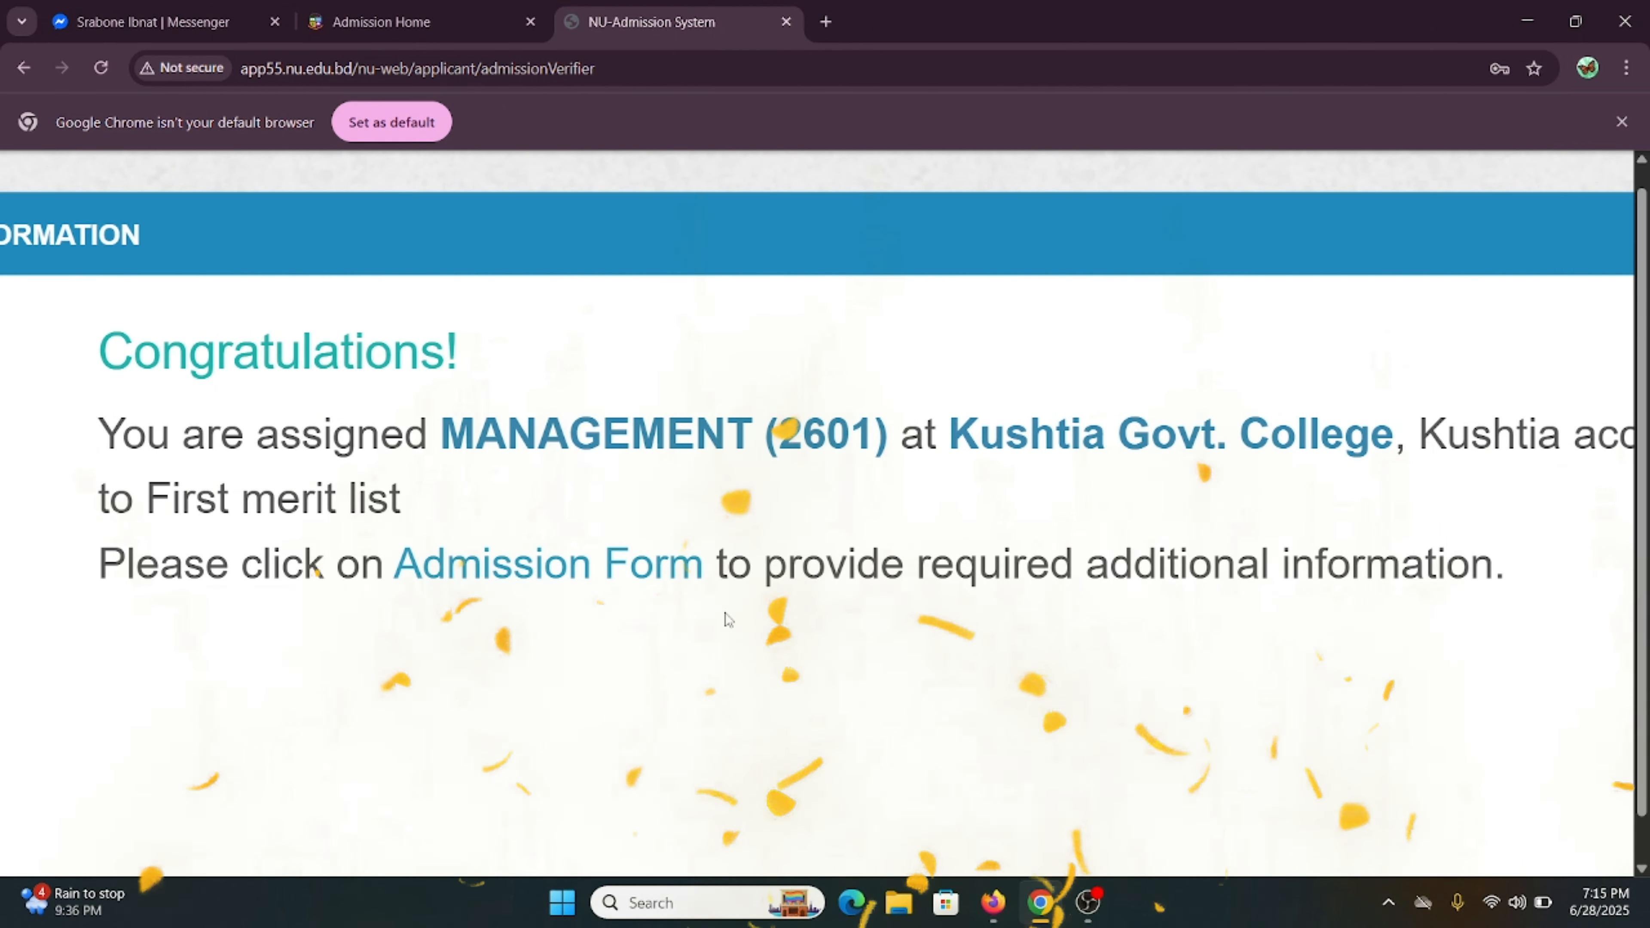
scroll(727, 619, "left", 5)
scroll(727, 619, "down", 2)
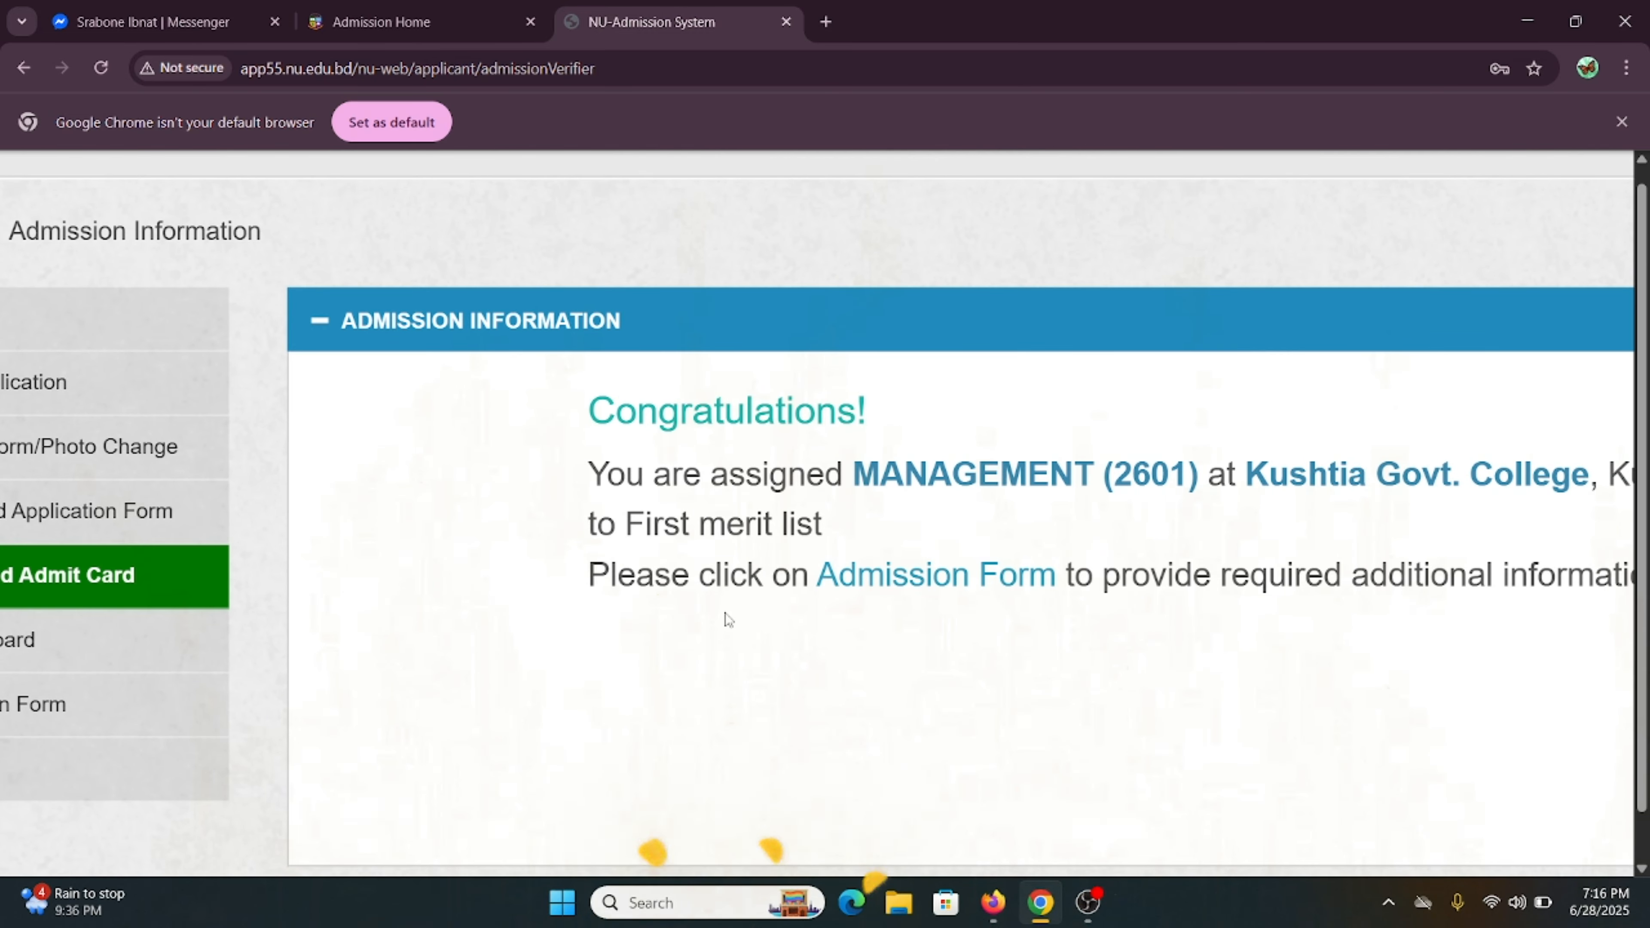
scroll(536, 643, "down", 3)
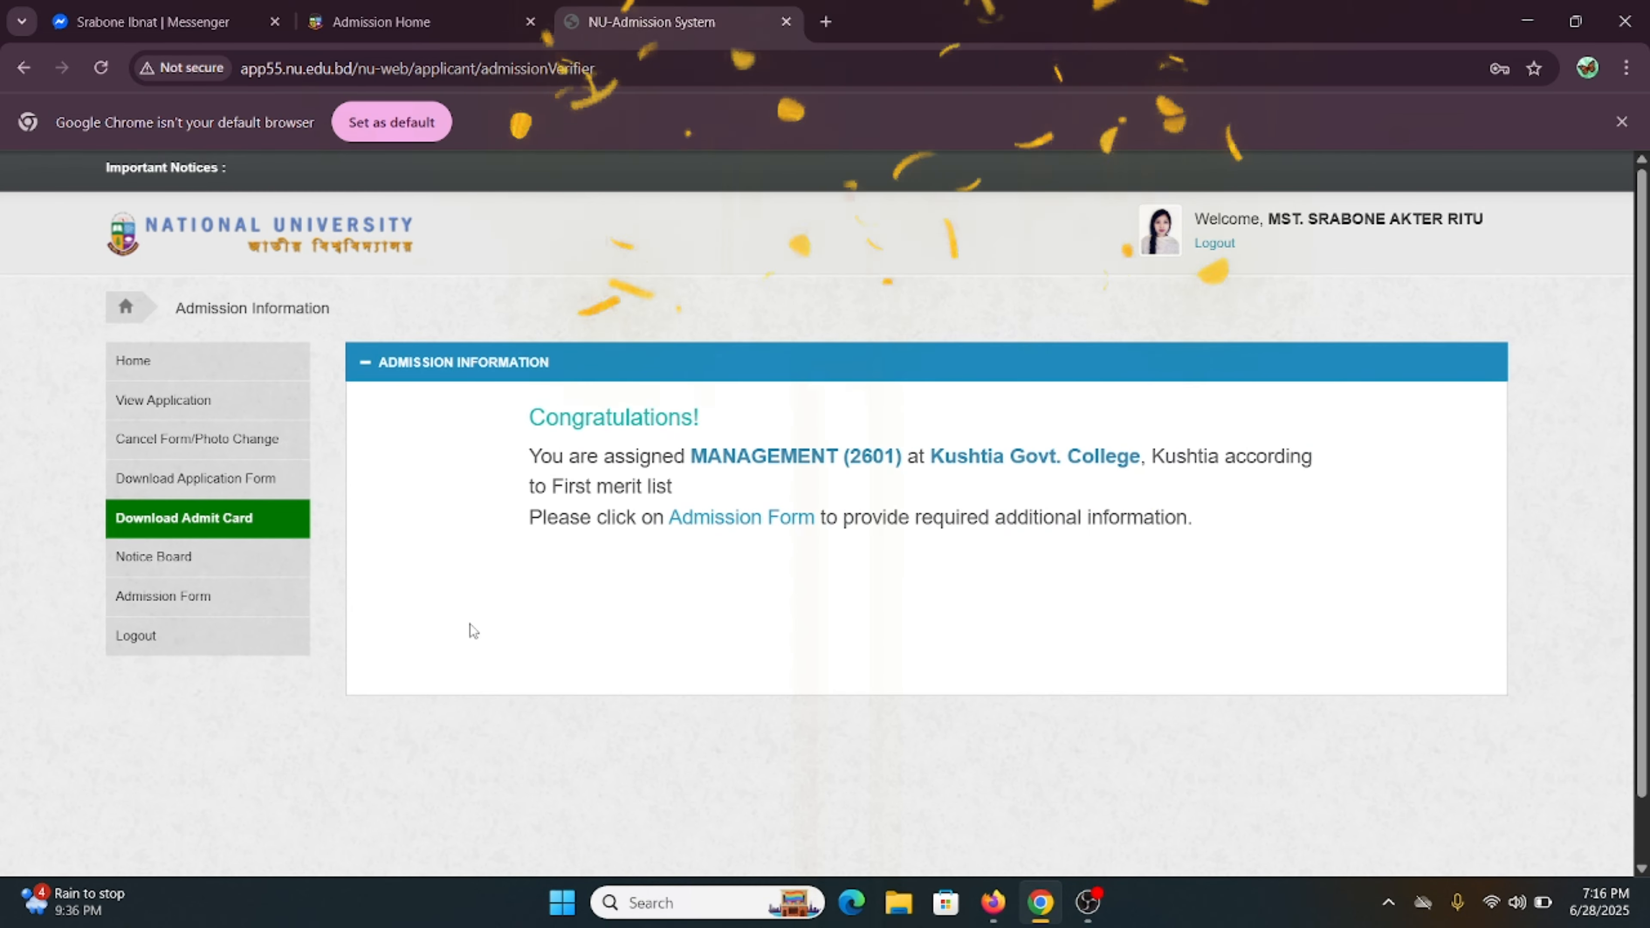
scroll(662, 544, "up", 3)
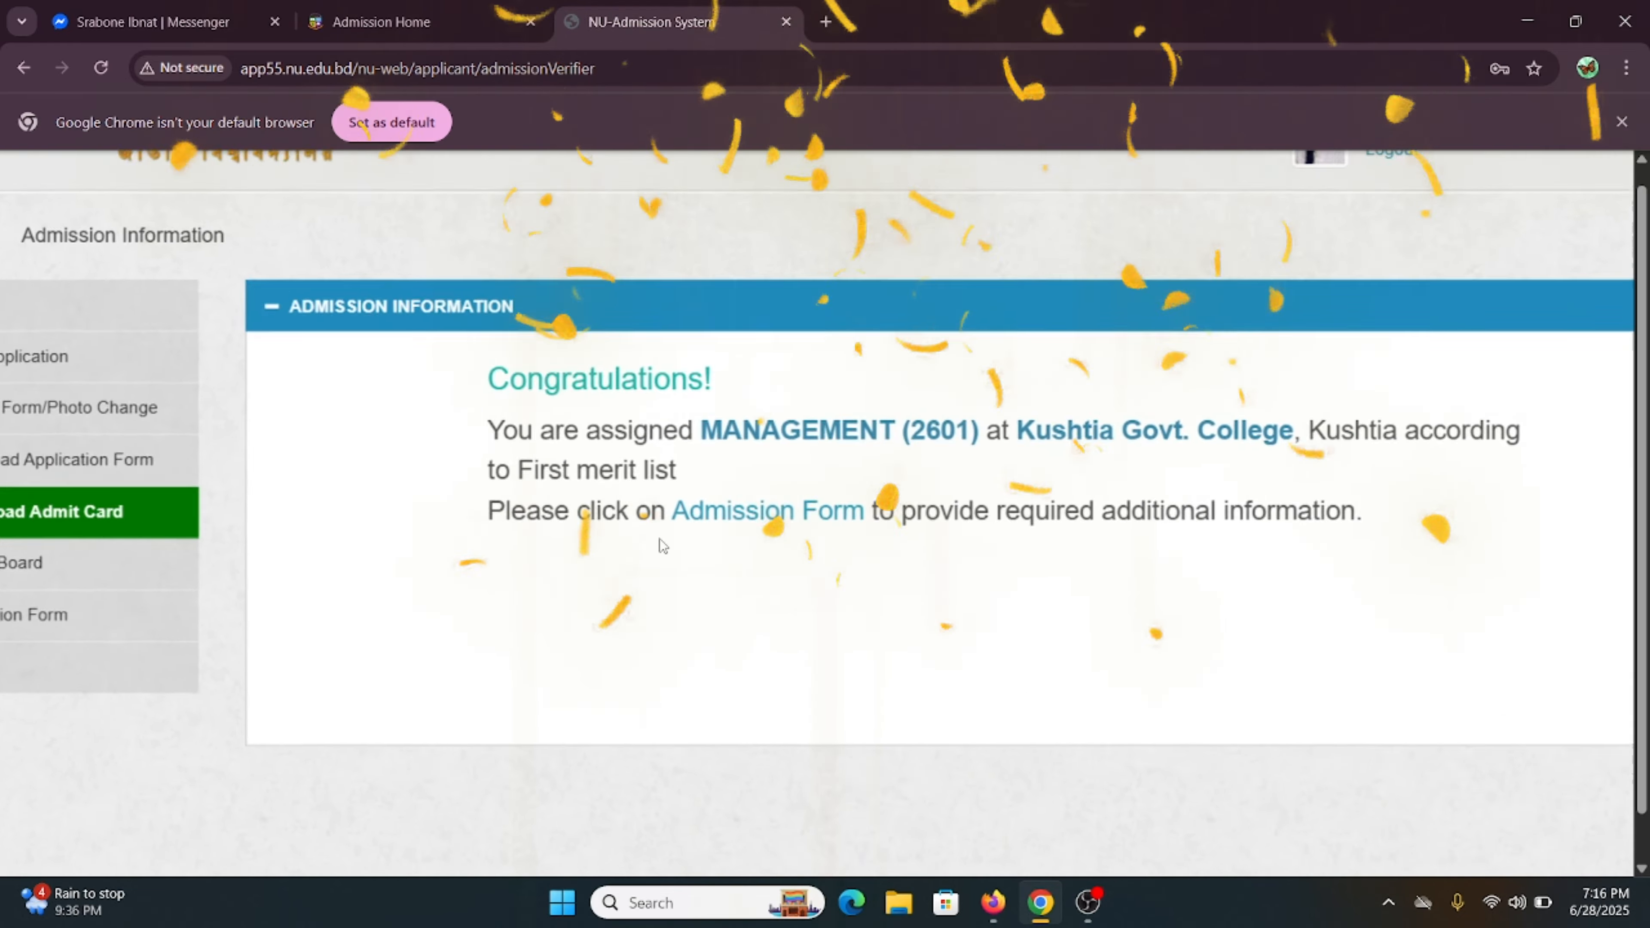
scroll(662, 545, "down", 2)
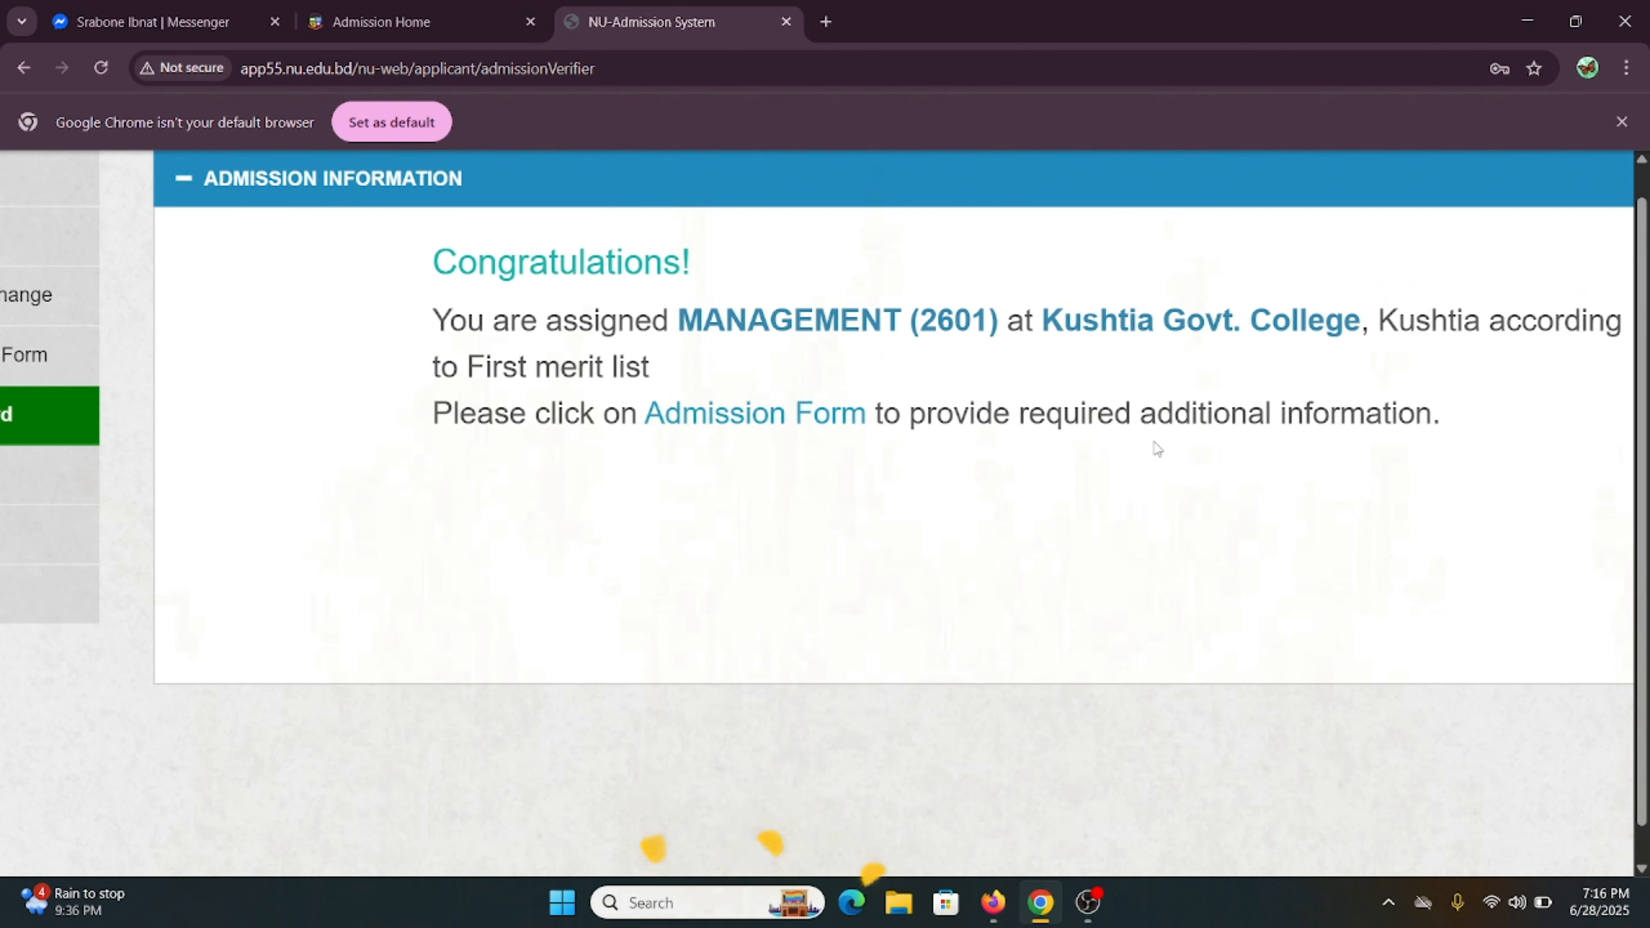
left_click(773, 416)
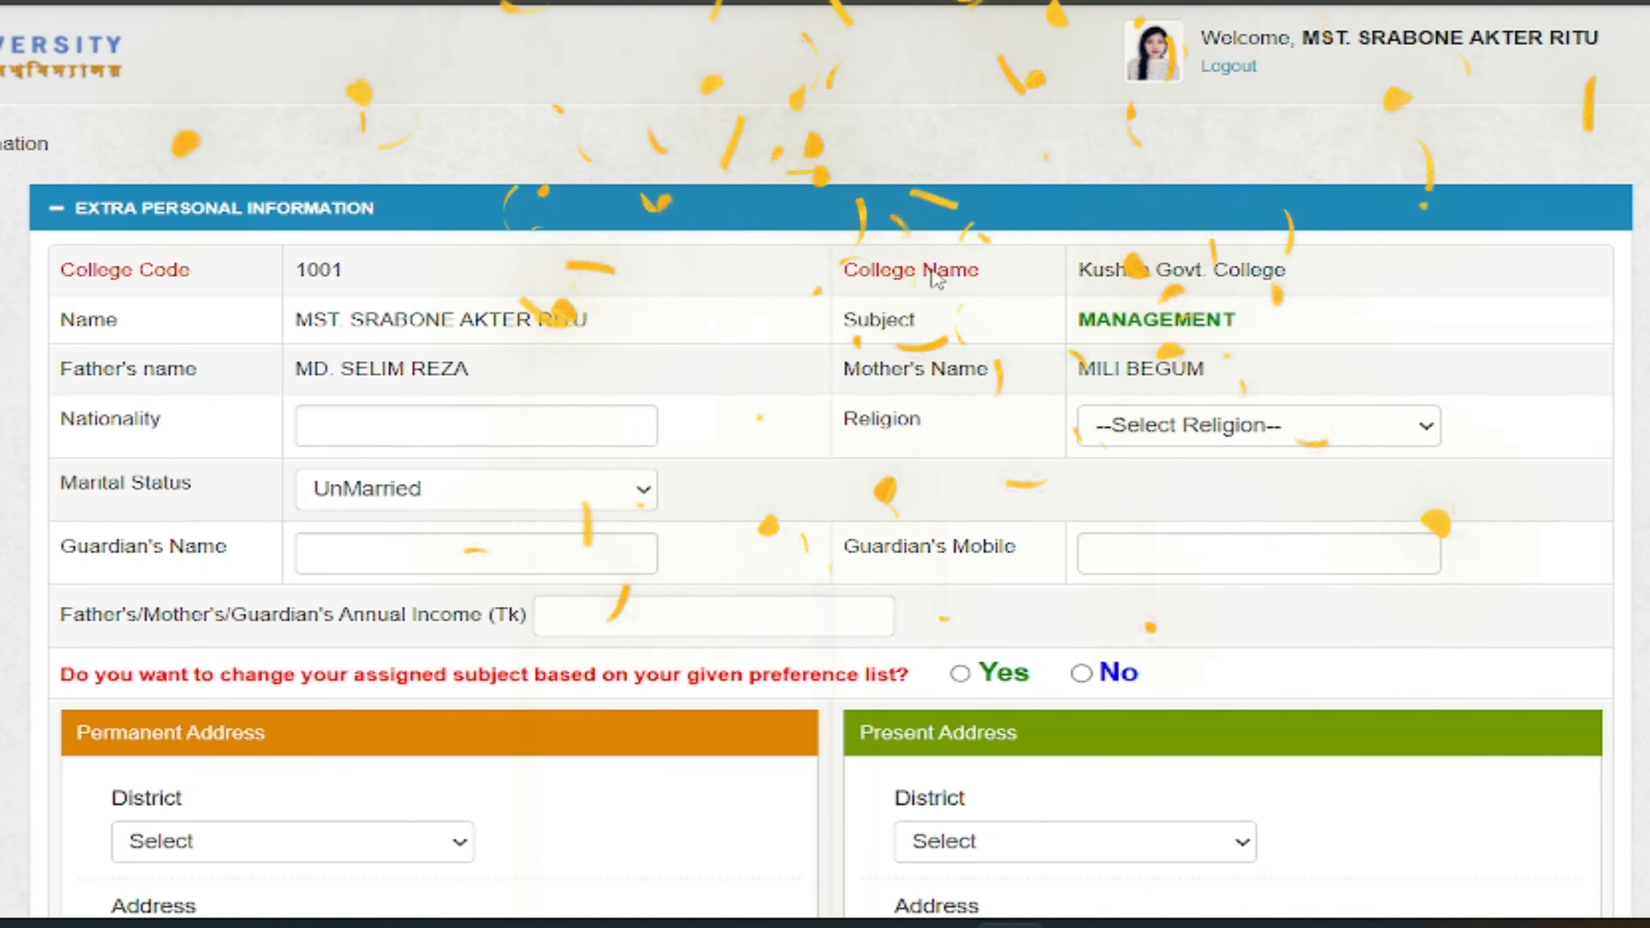
scroll(933, 307, "down", 5)
scroll(935, 309, "down", 2)
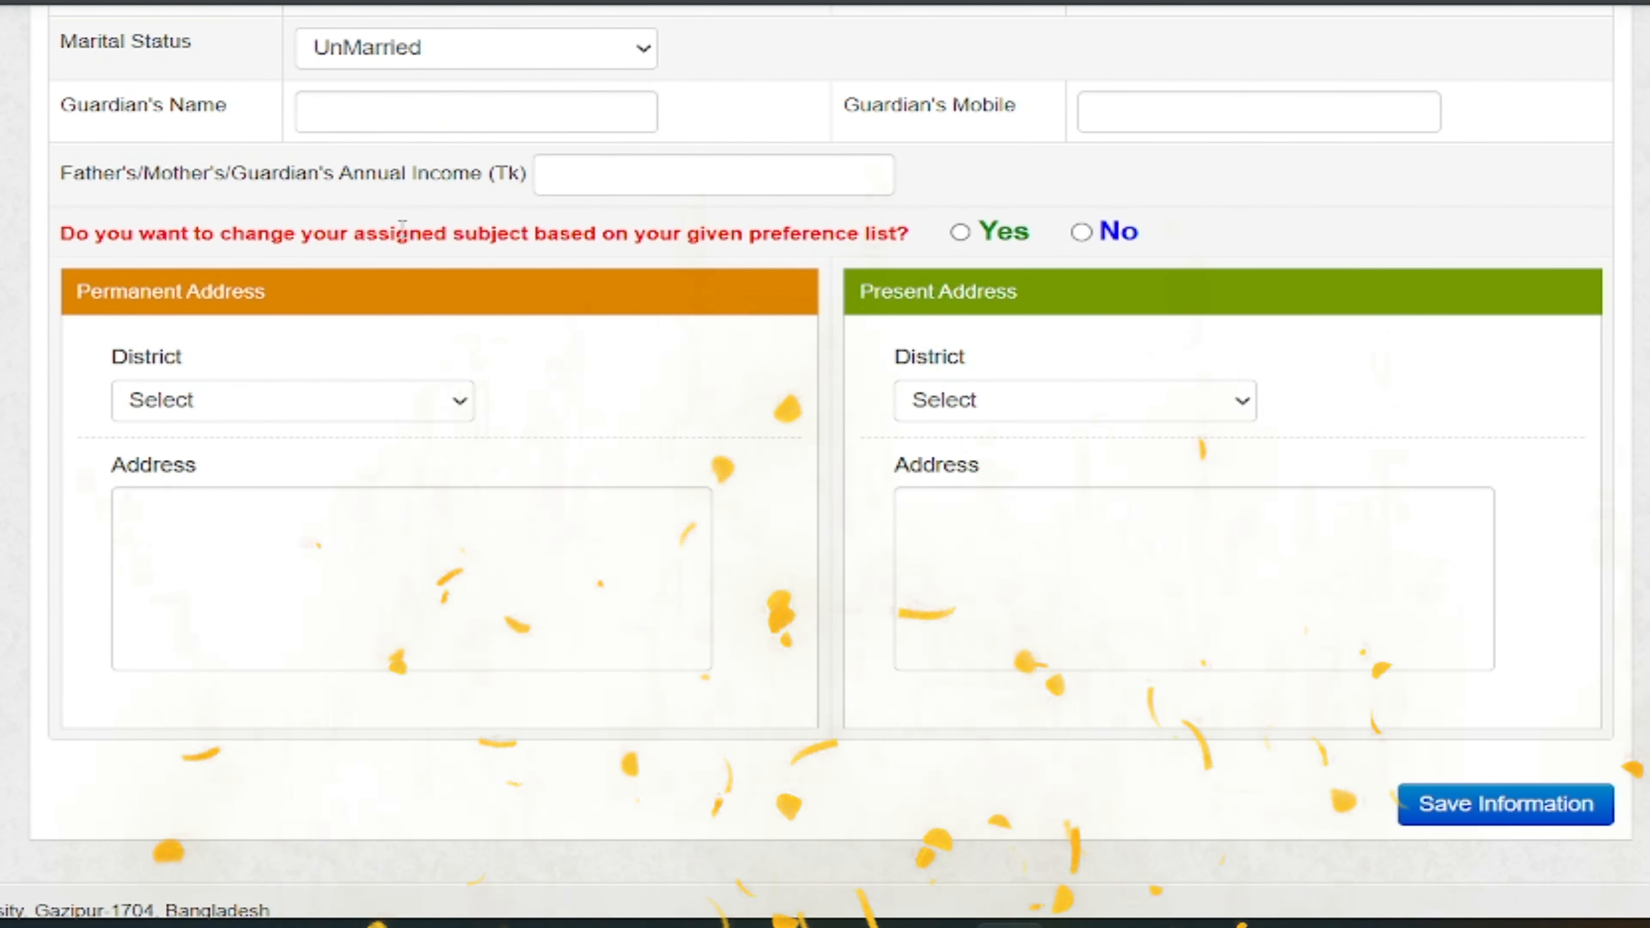
scroll(403, 229, "up", 3)
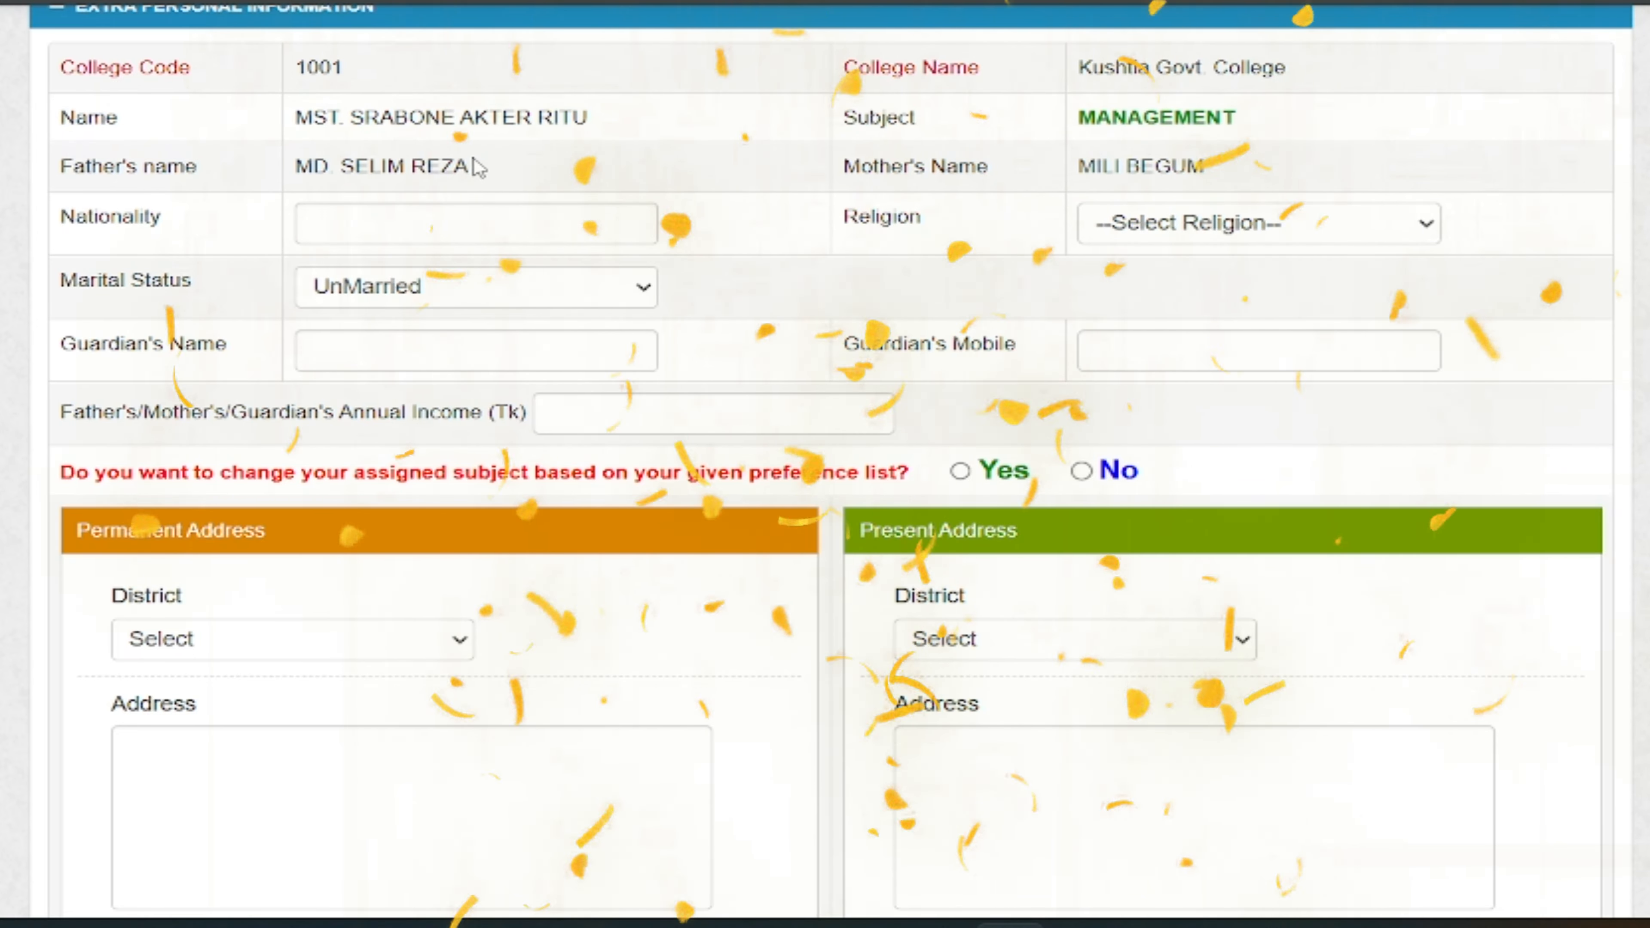
left_click_drag(467, 166, 329, 166)
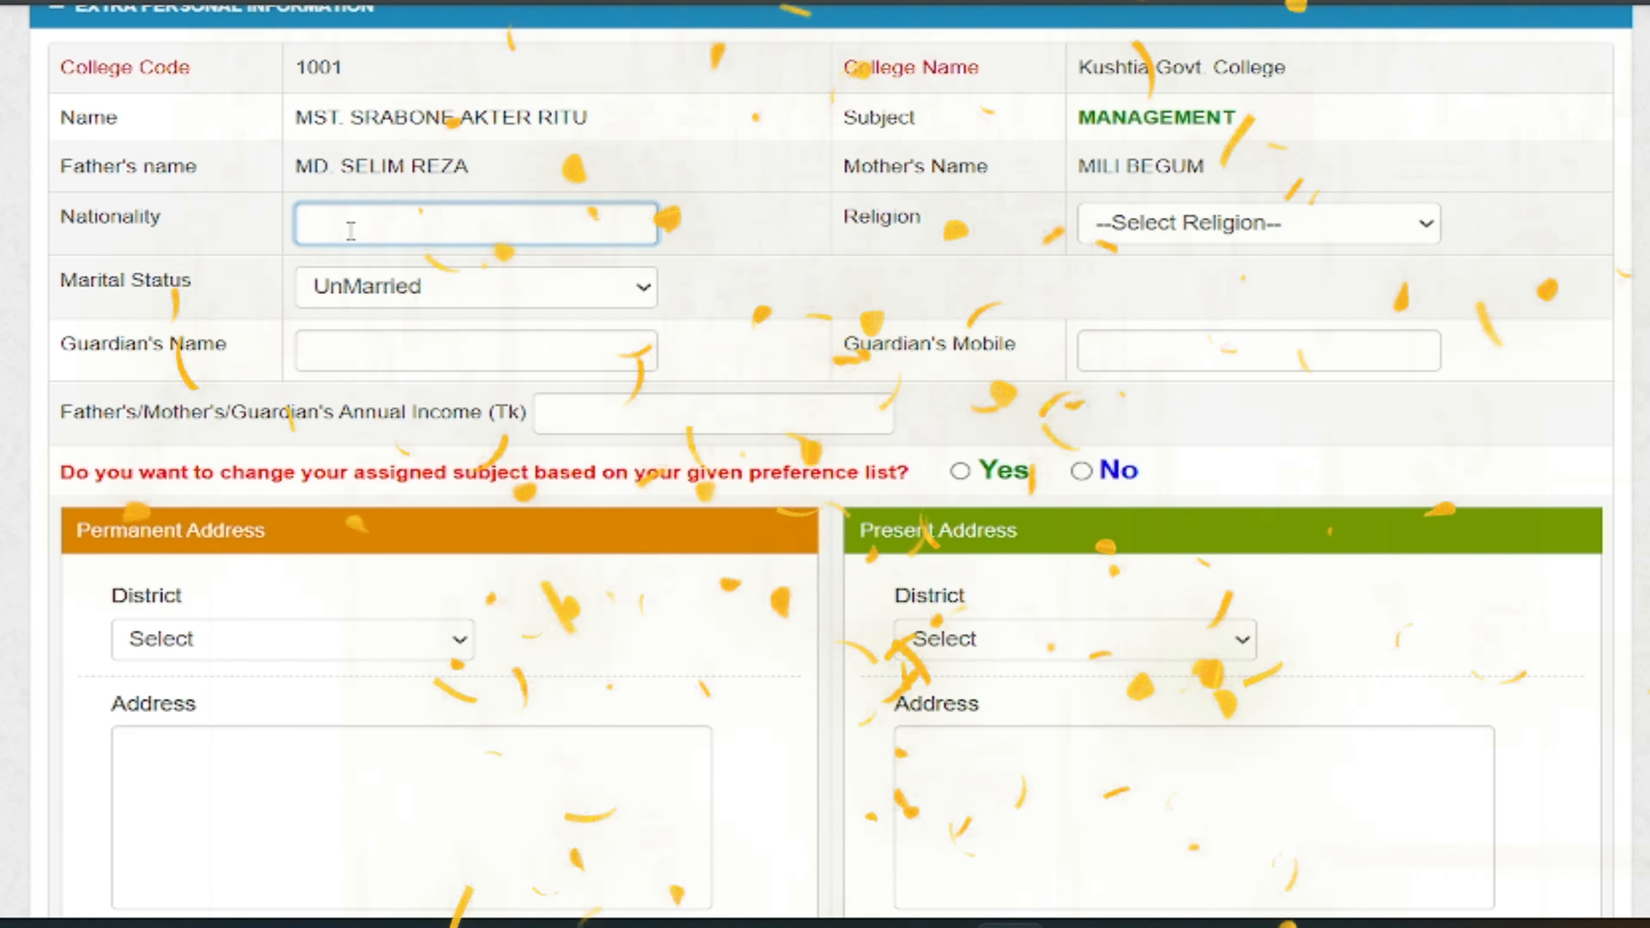
- Enter nationality Bangladesh, keep marital status UnMarried, and fill in the guardian's name and annual income
type("Bang")
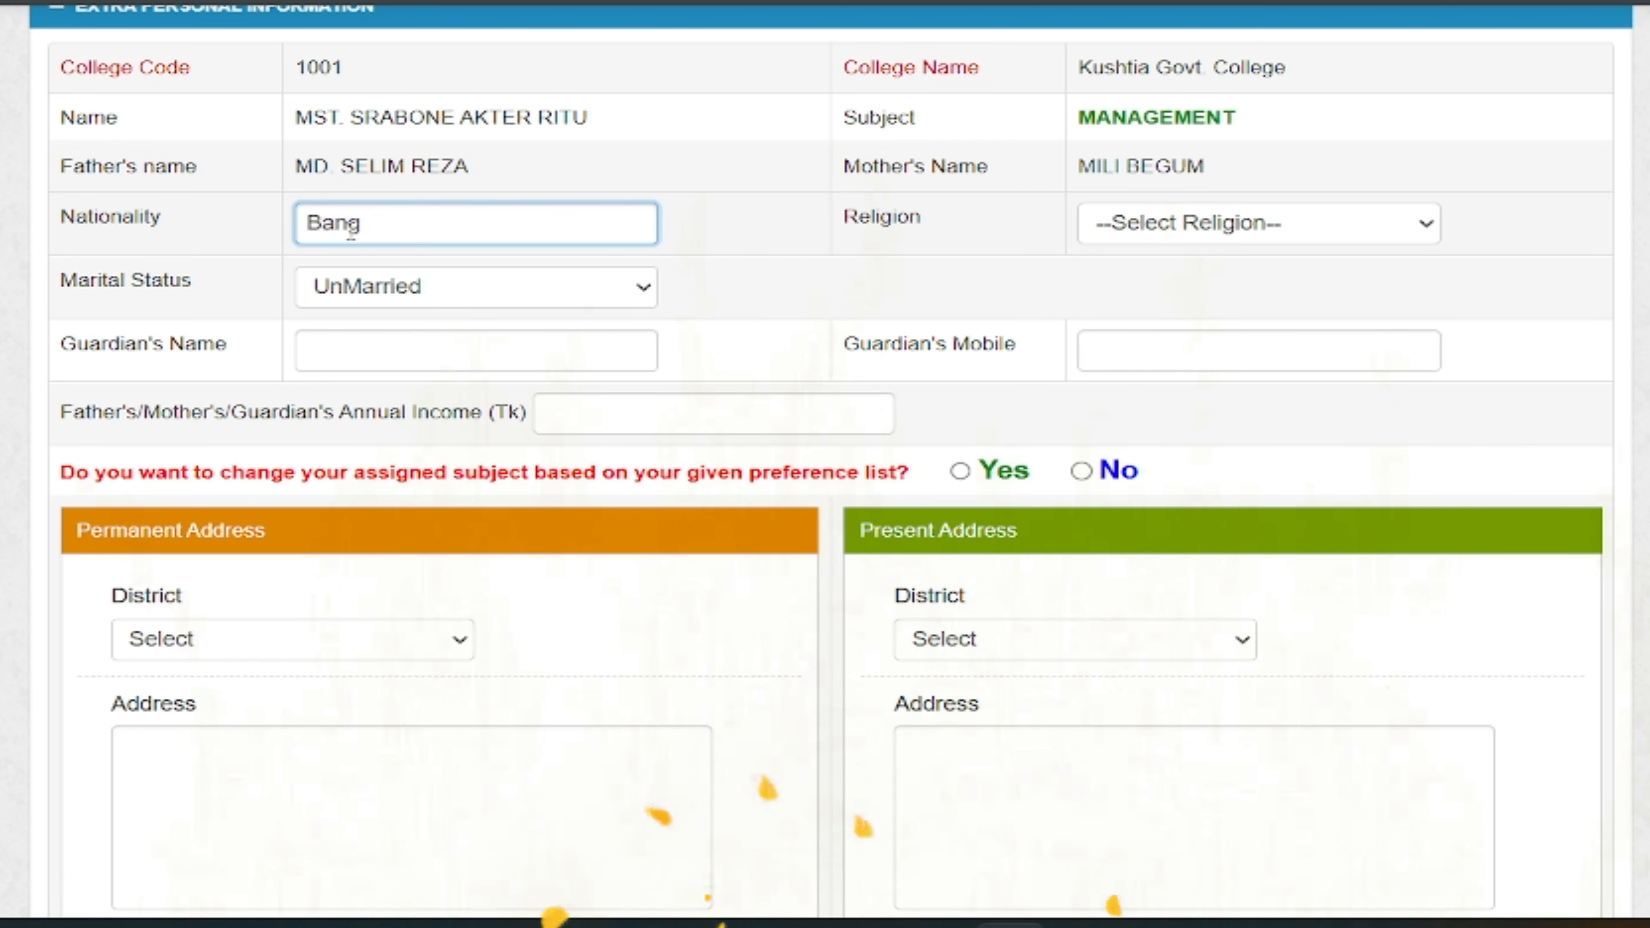
type("ladeshi")
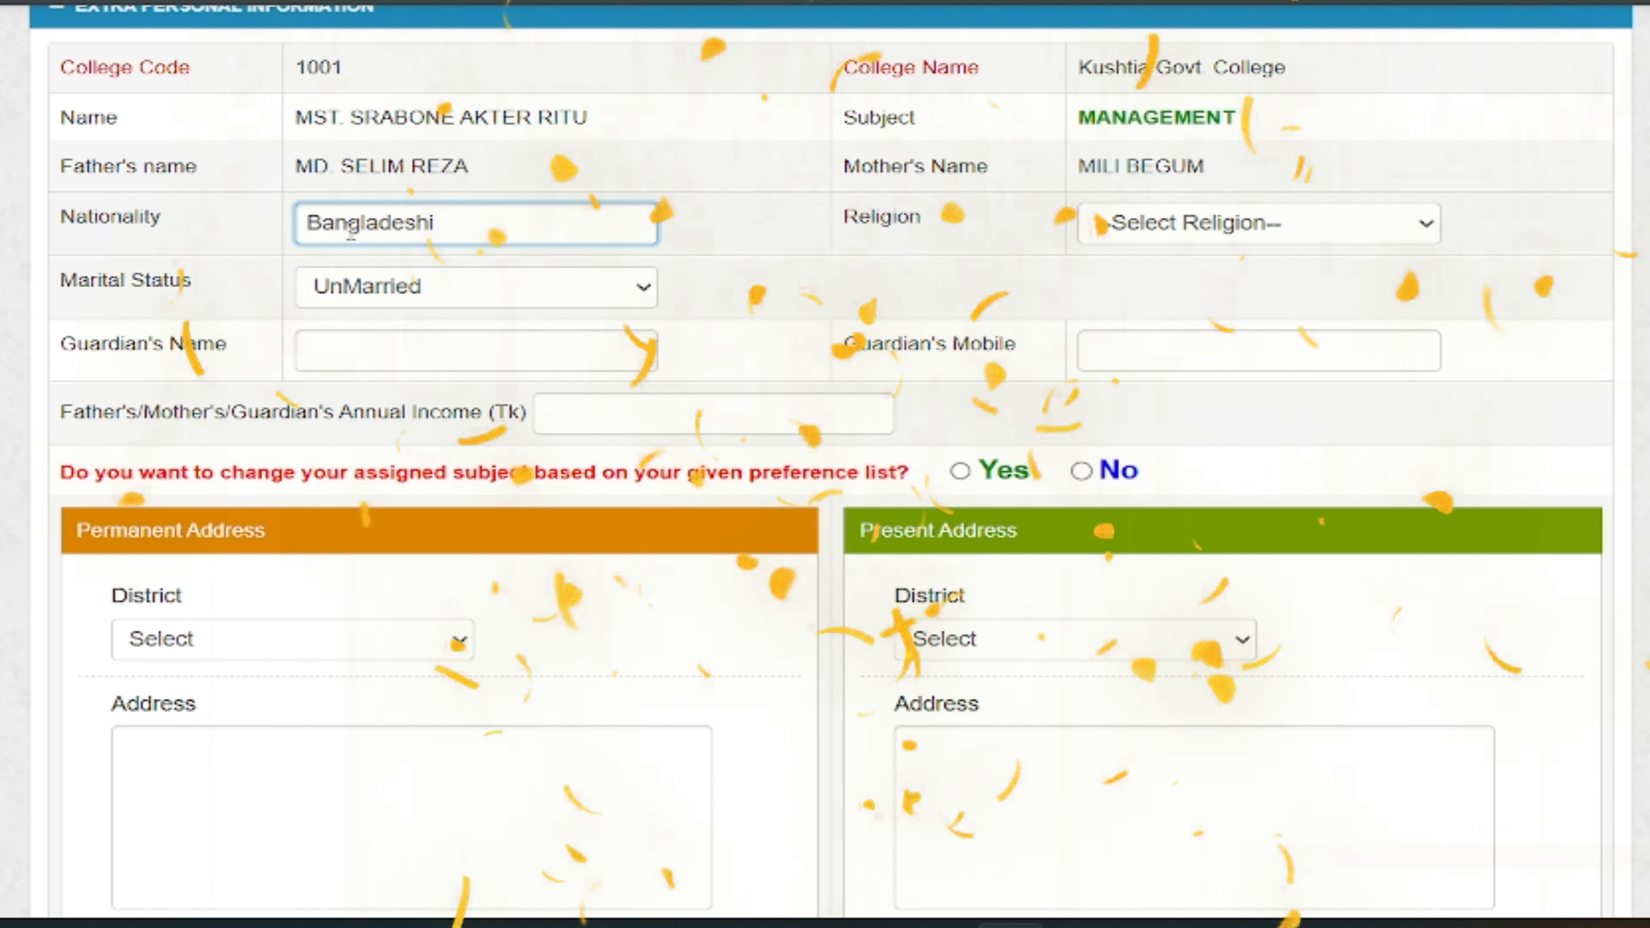
scroll(351, 240, "up", 3)
scroll(895, 194, "down", 2)
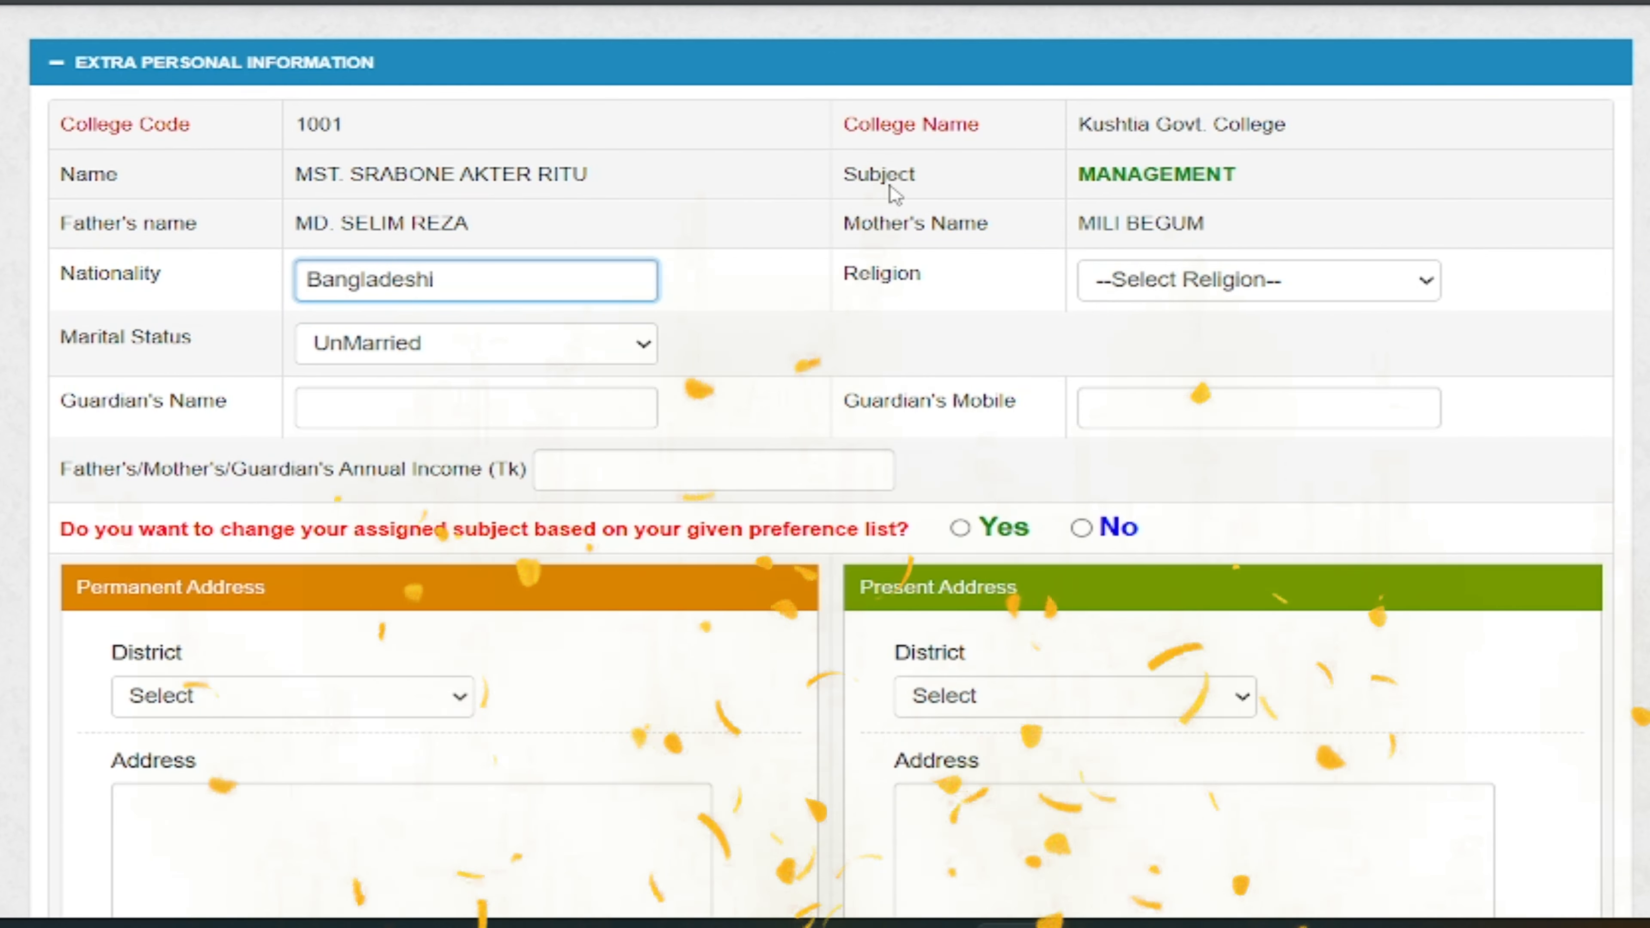
left_click(373, 347)
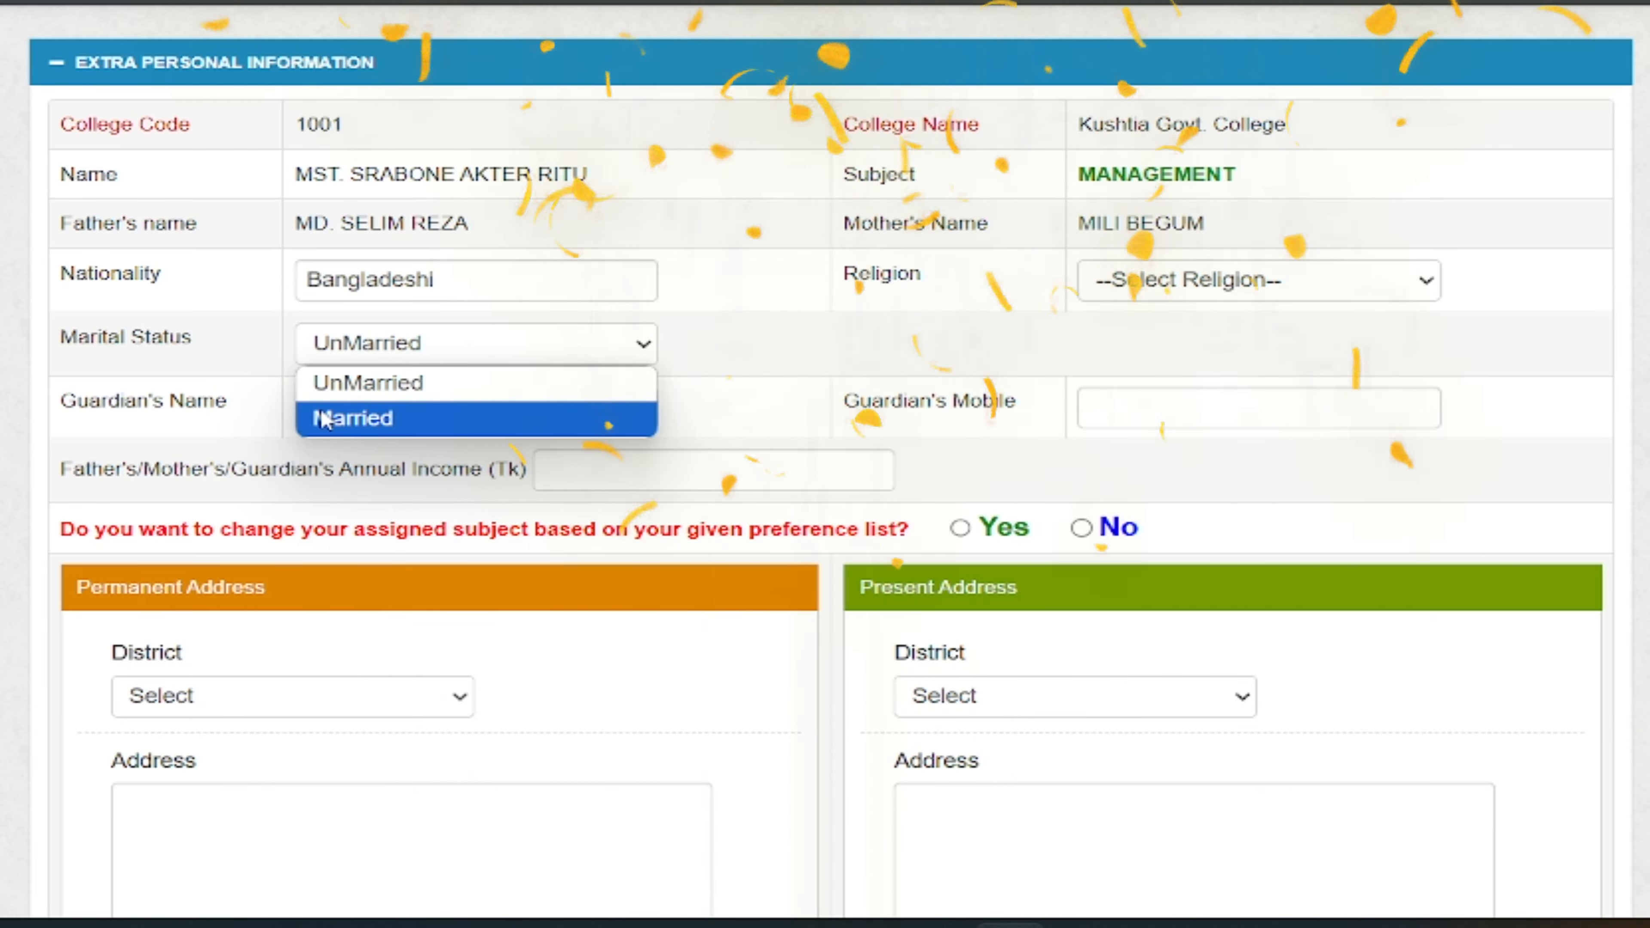
left_click(352, 381)
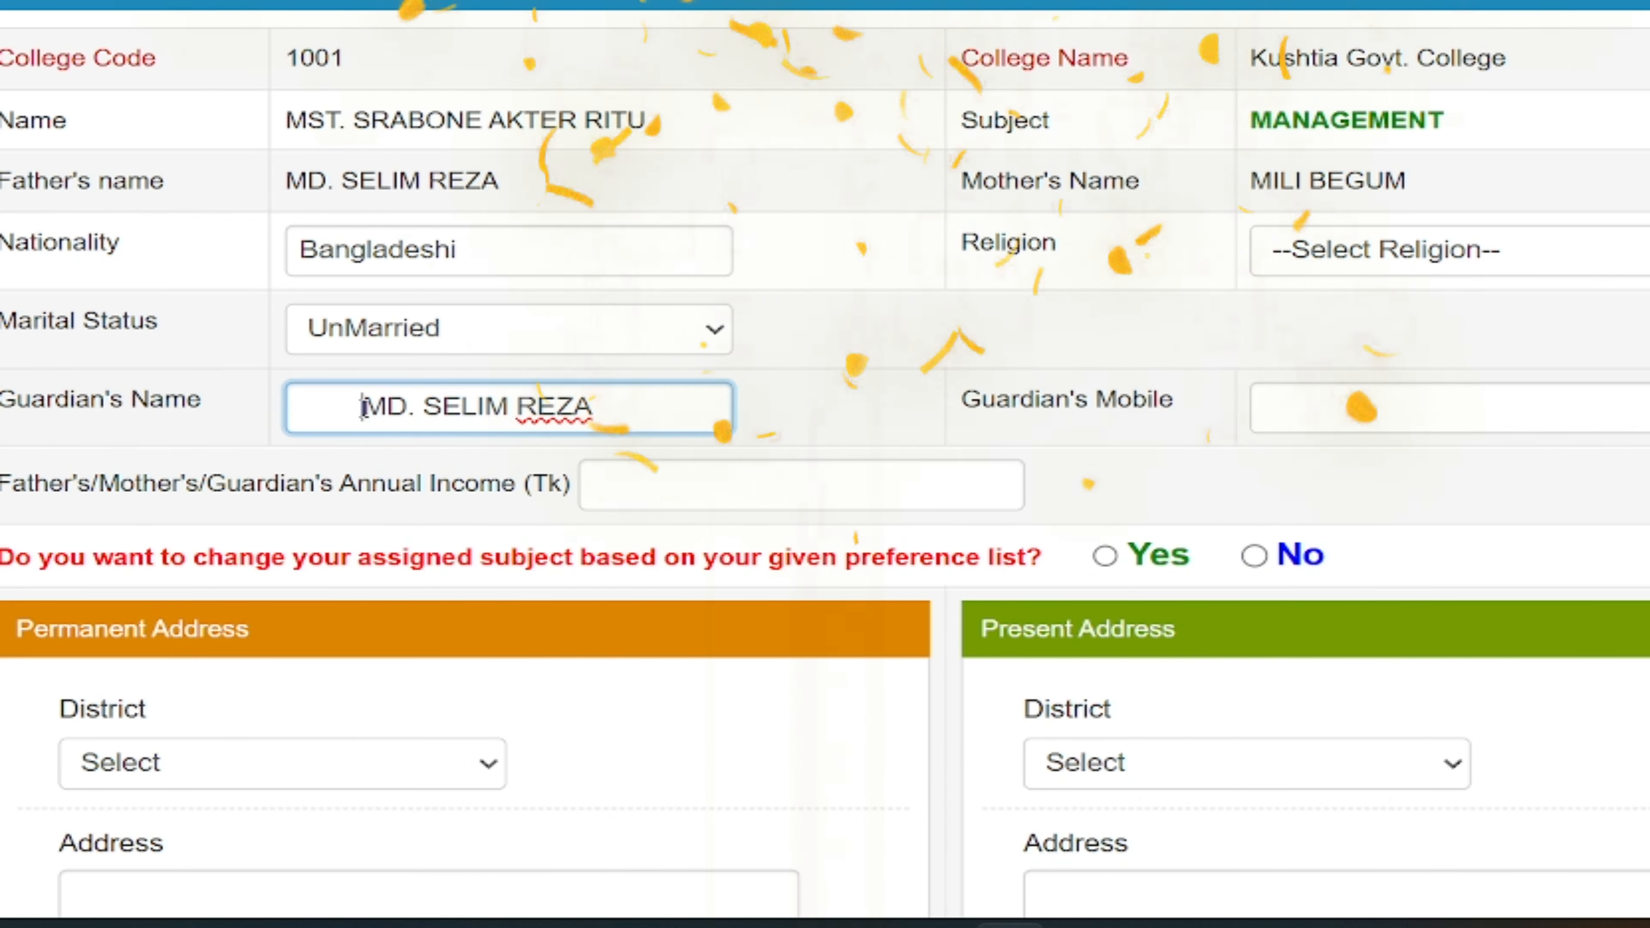
key("BackSpace")
key("BackSpace")
key("BackSpace")
key("BackSpace")
key("BackSpace")
key("BackSpace")
key("BackSpace")
key("BackSpace")
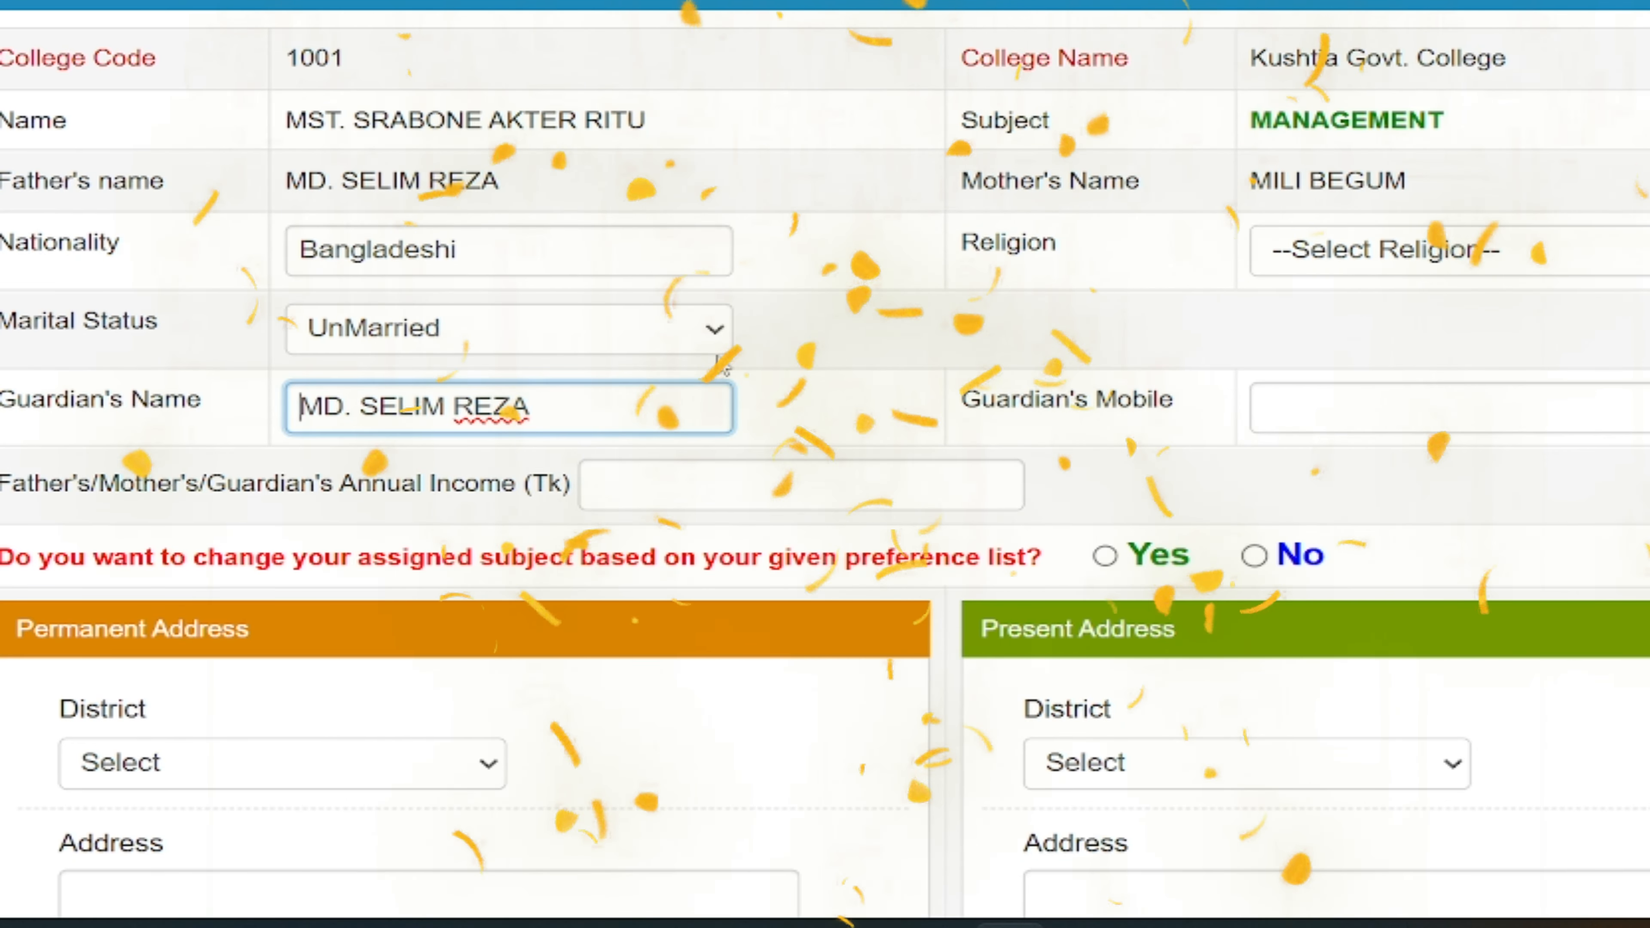
scroll(447, 444, "down", 2)
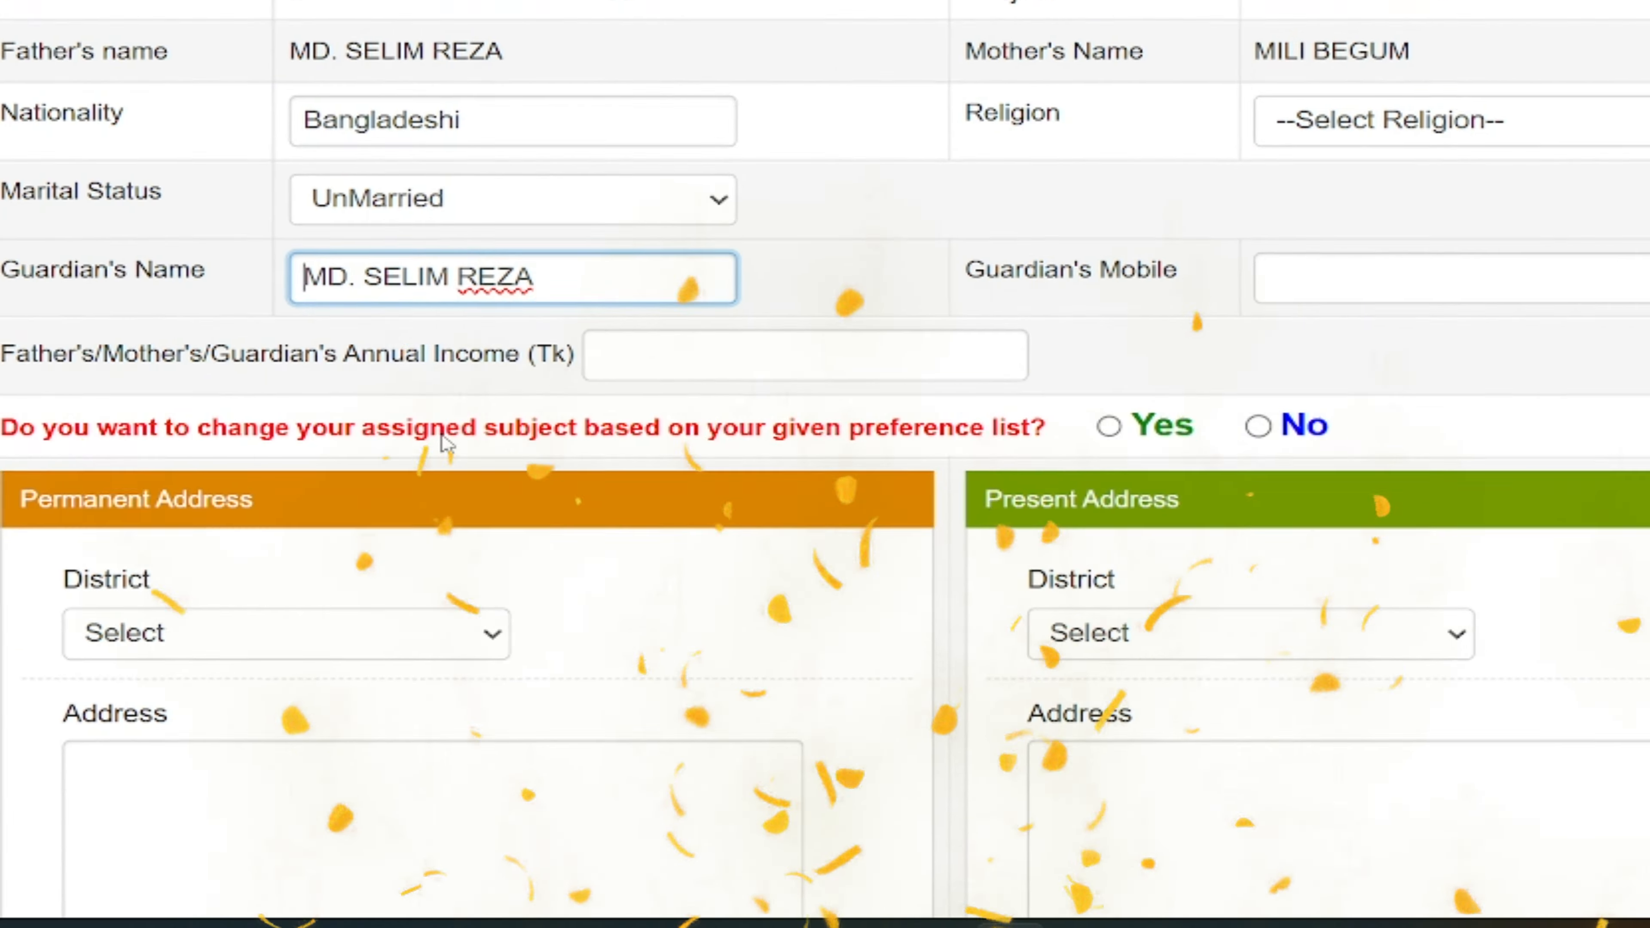
scroll(447, 444, "down", 1)
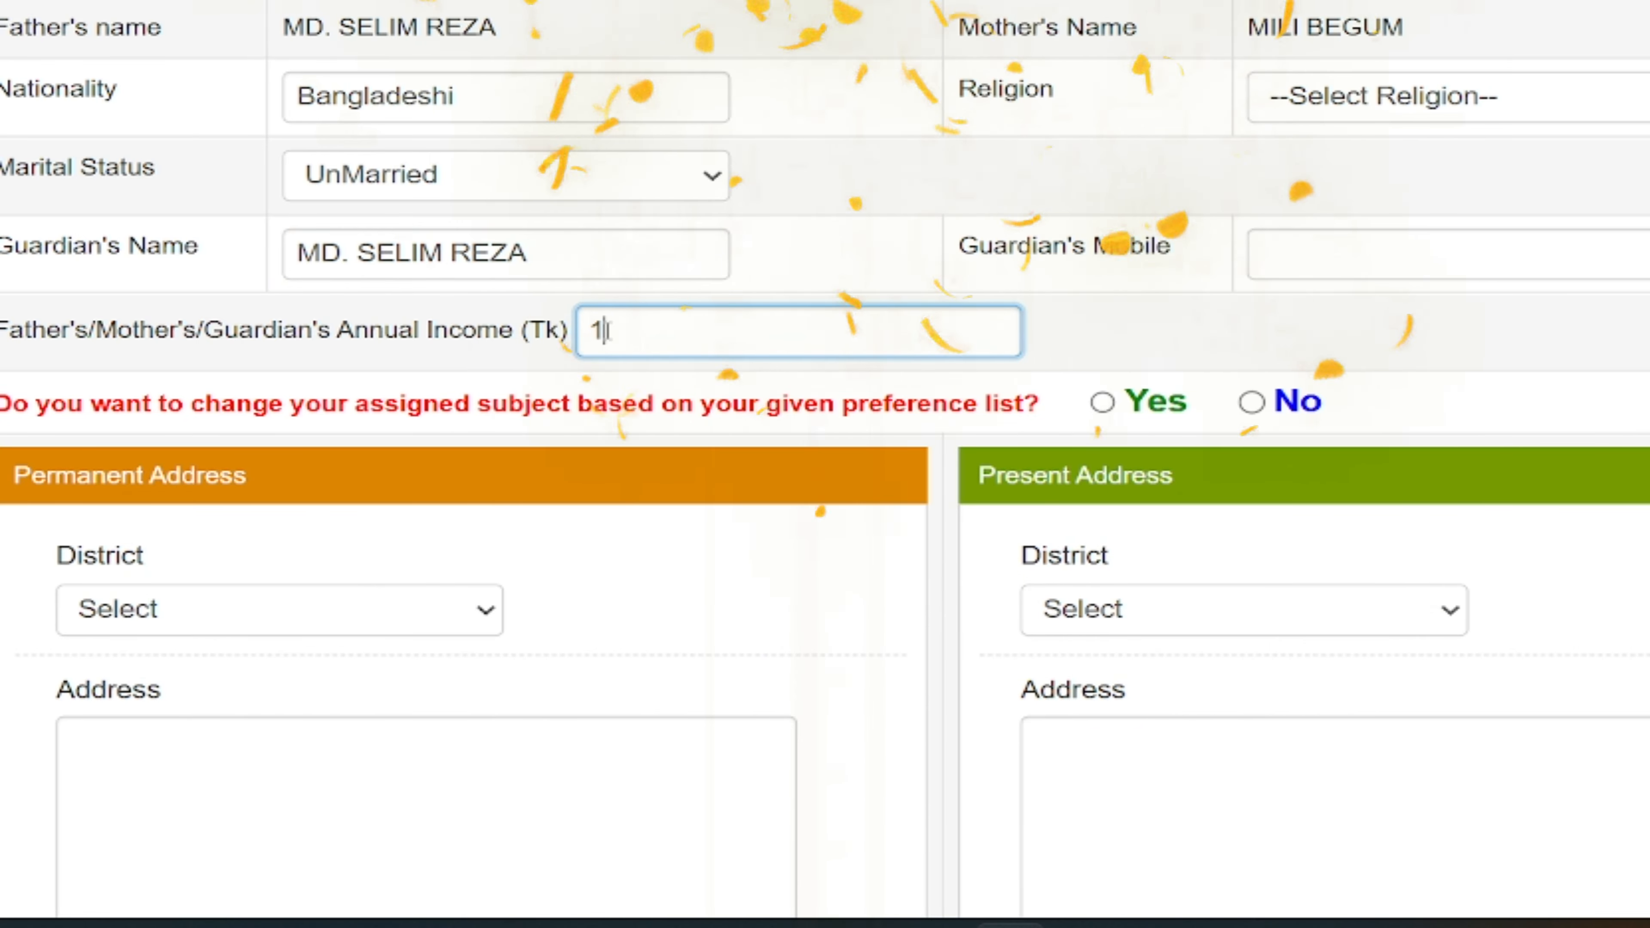
type("0,")
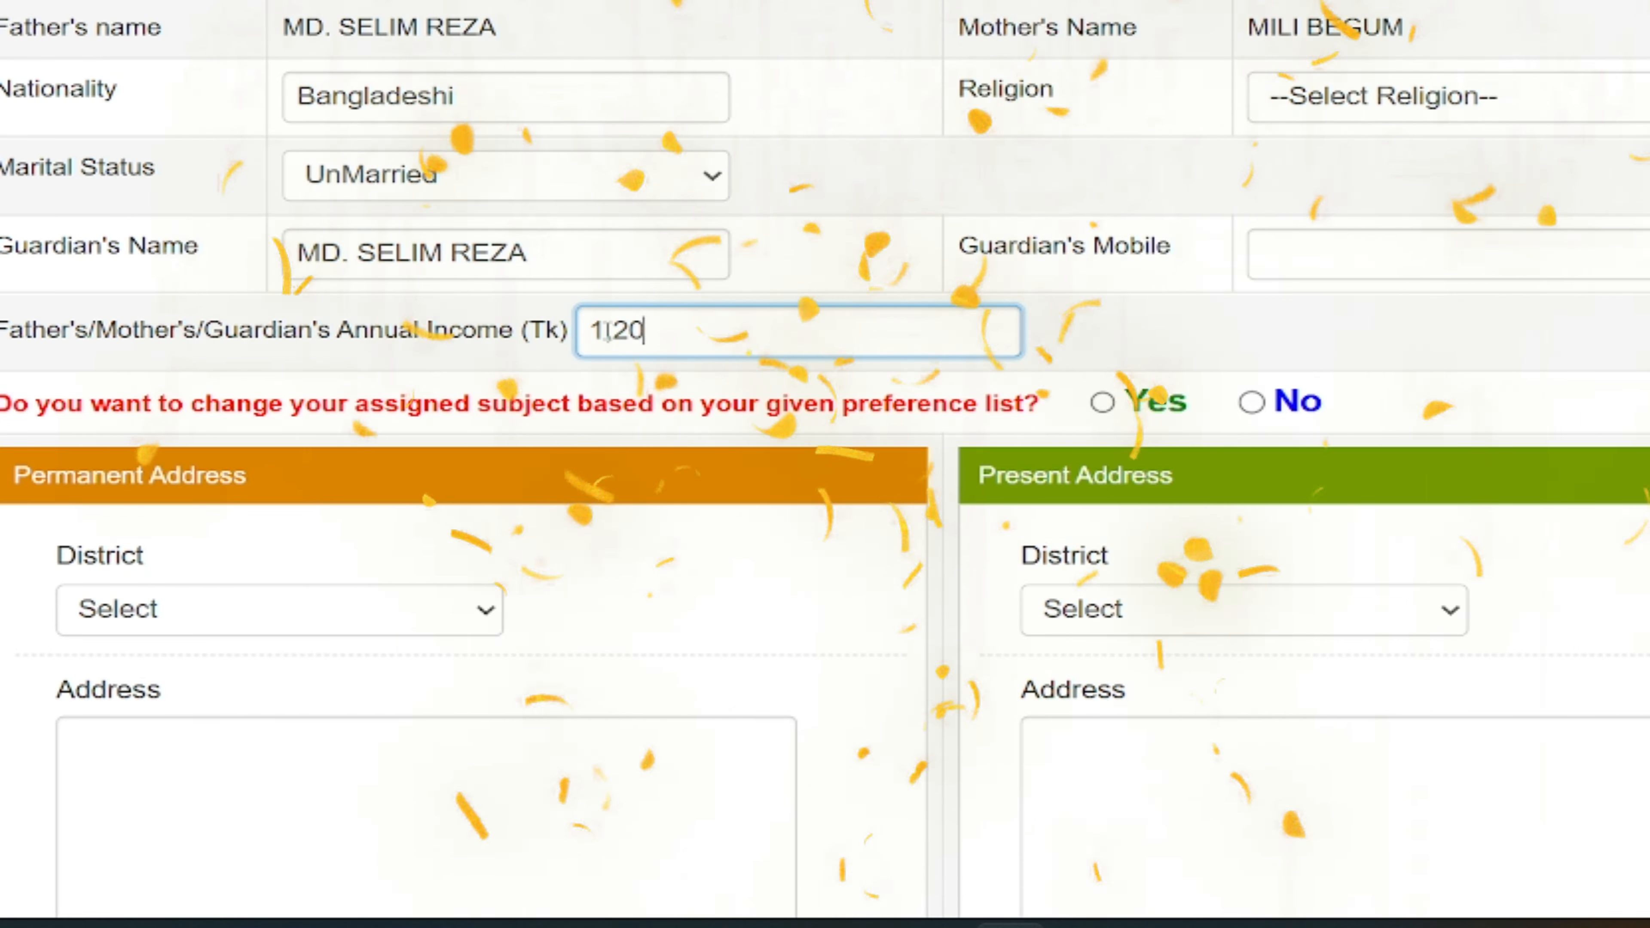
type("000")
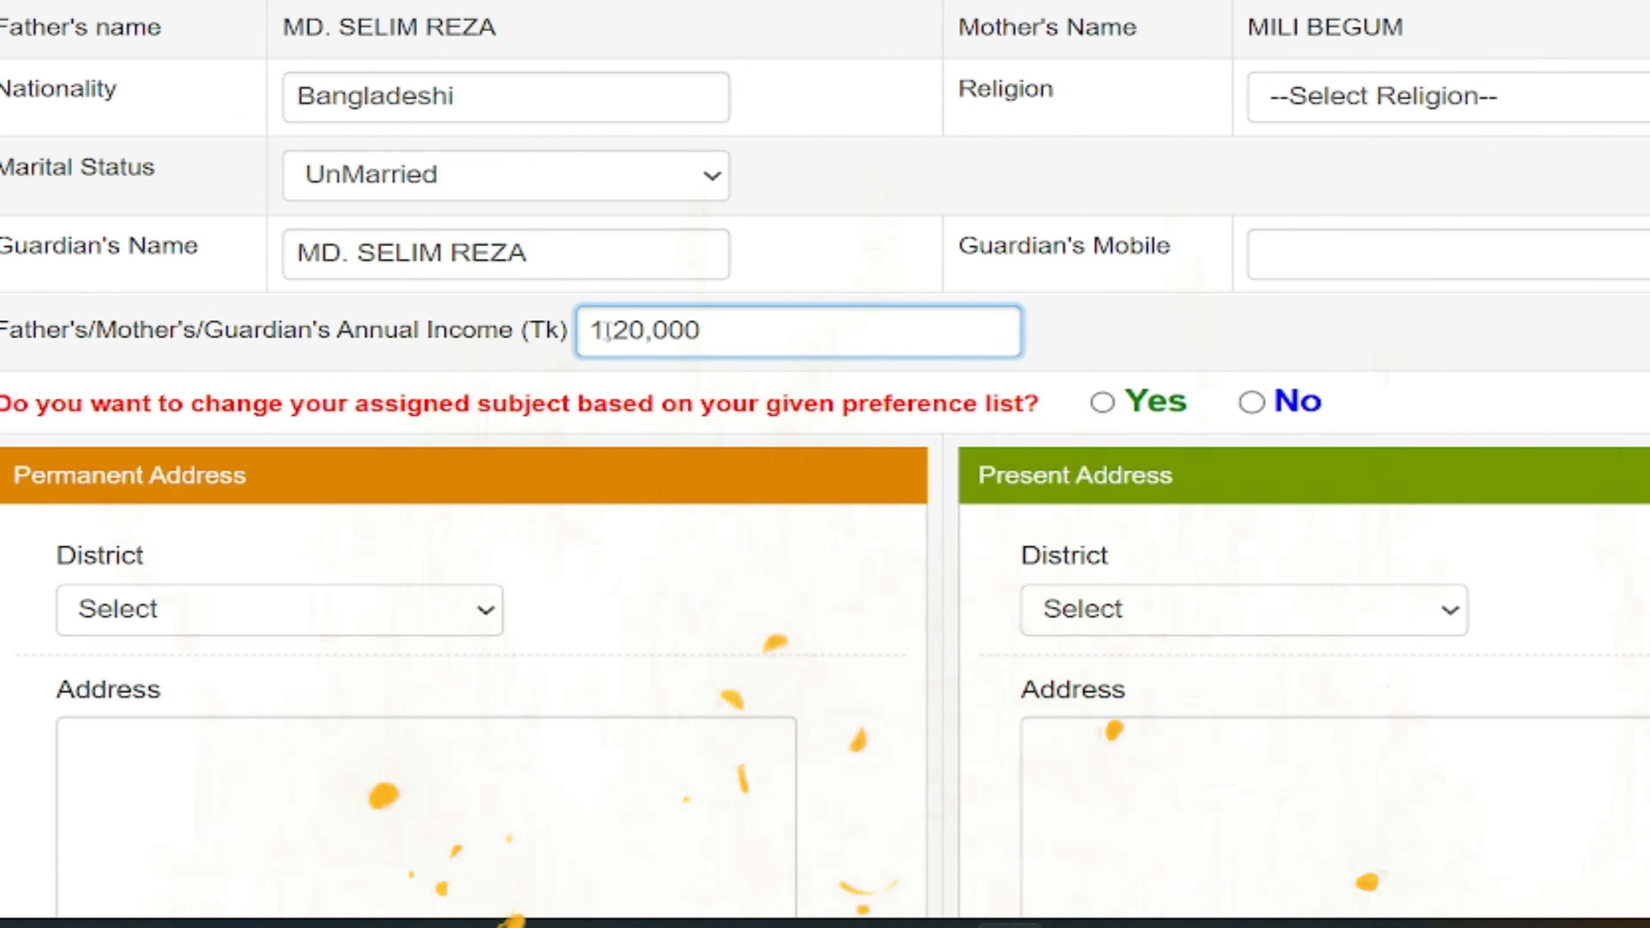
- Set religion to Islam and enter the guardian's mobile number
scroll(388, 564, "up", 1)
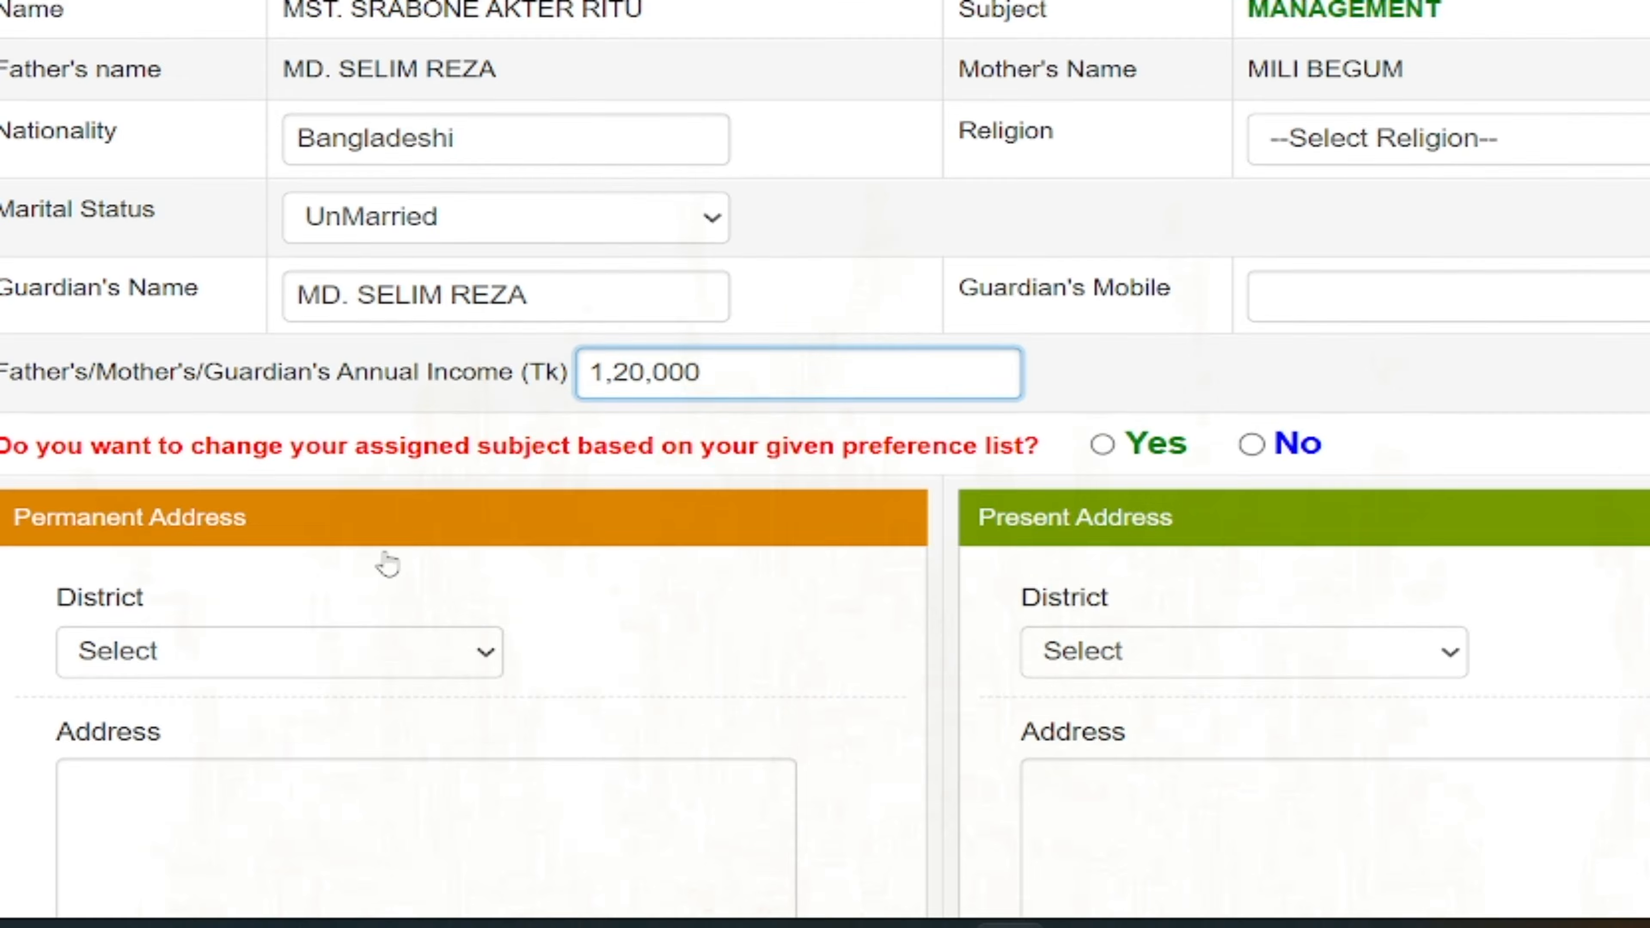
scroll(388, 560, "right", 5)
scroll(388, 560, "left", 2)
scroll(312, 306, "up", 4)
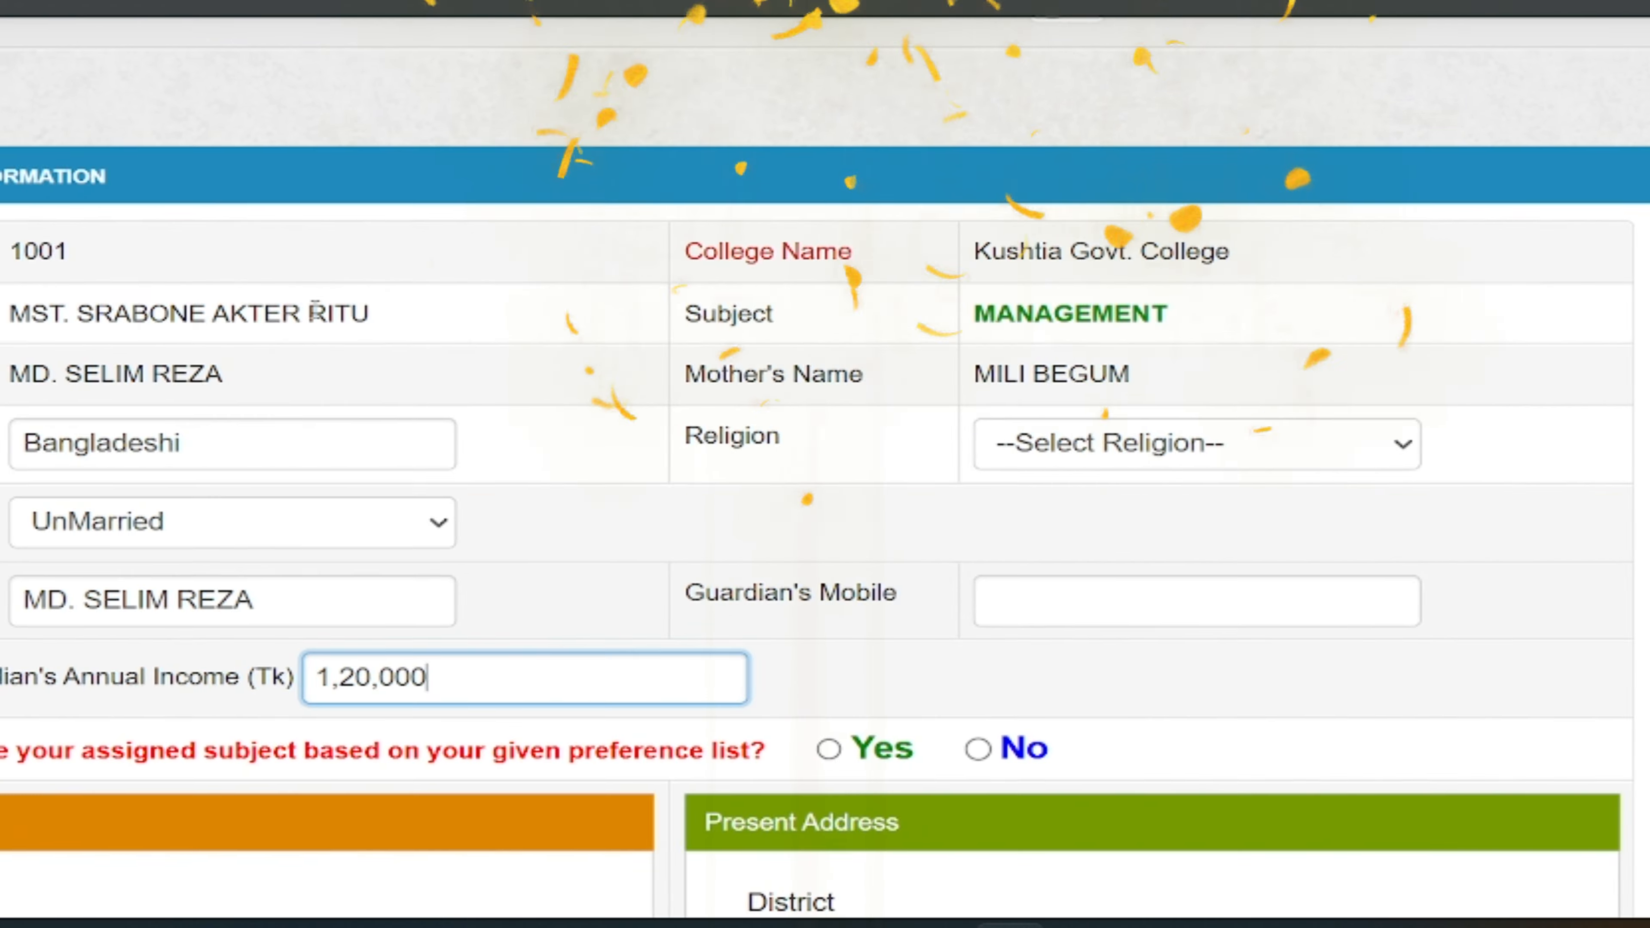
scroll(310, 317, "right", 2)
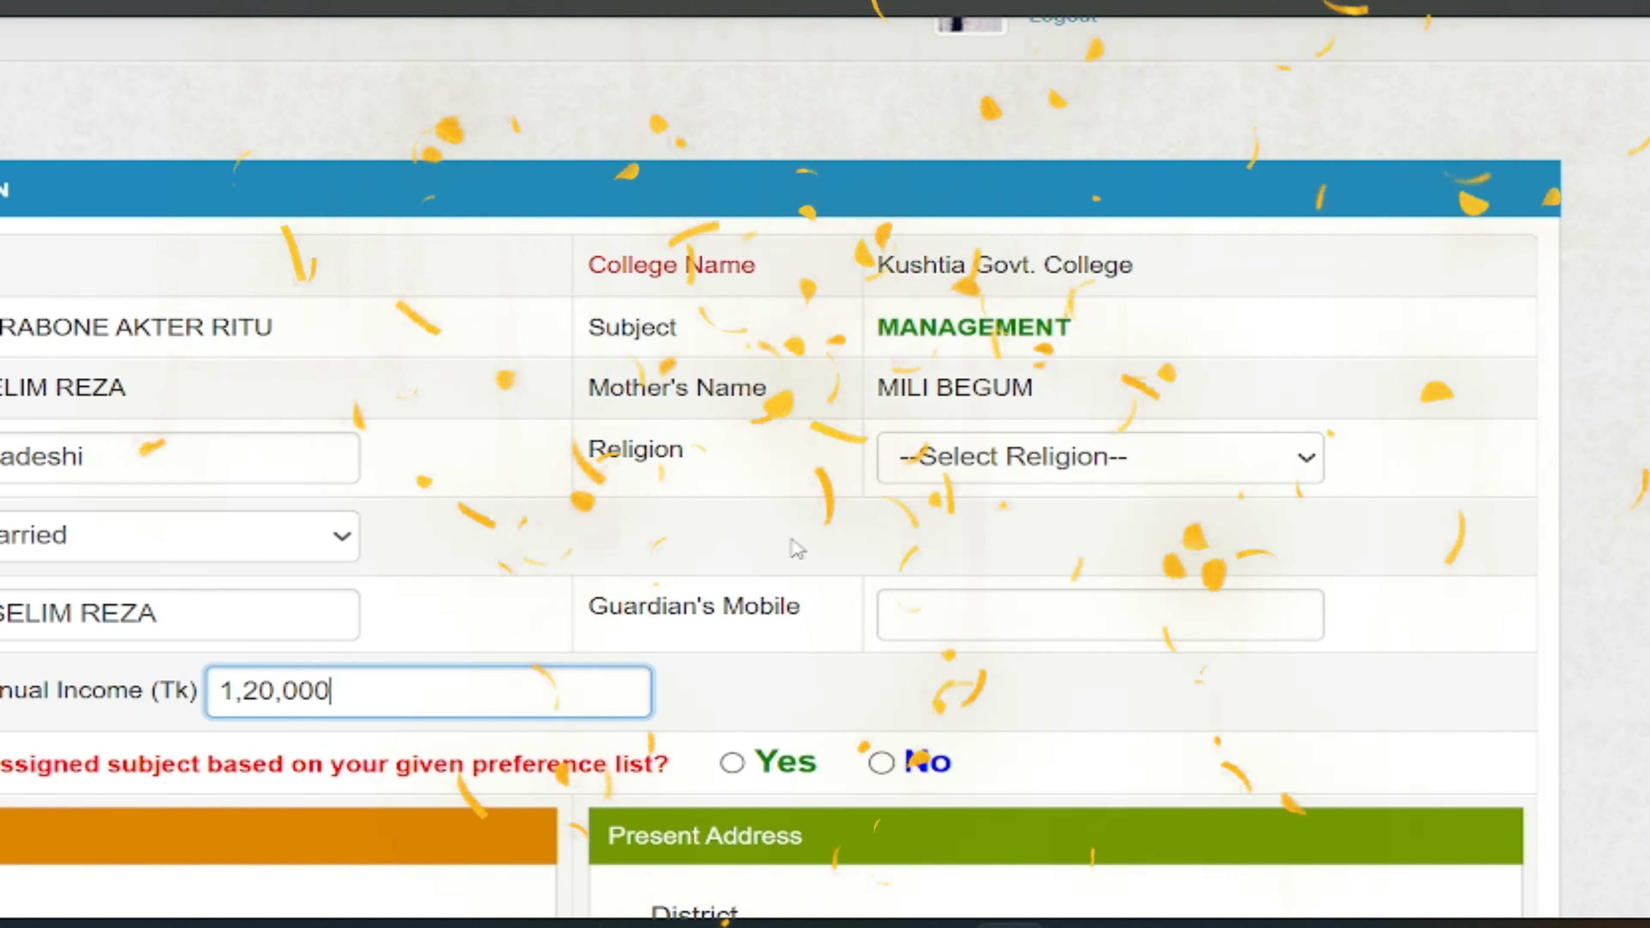
left_click(983, 458)
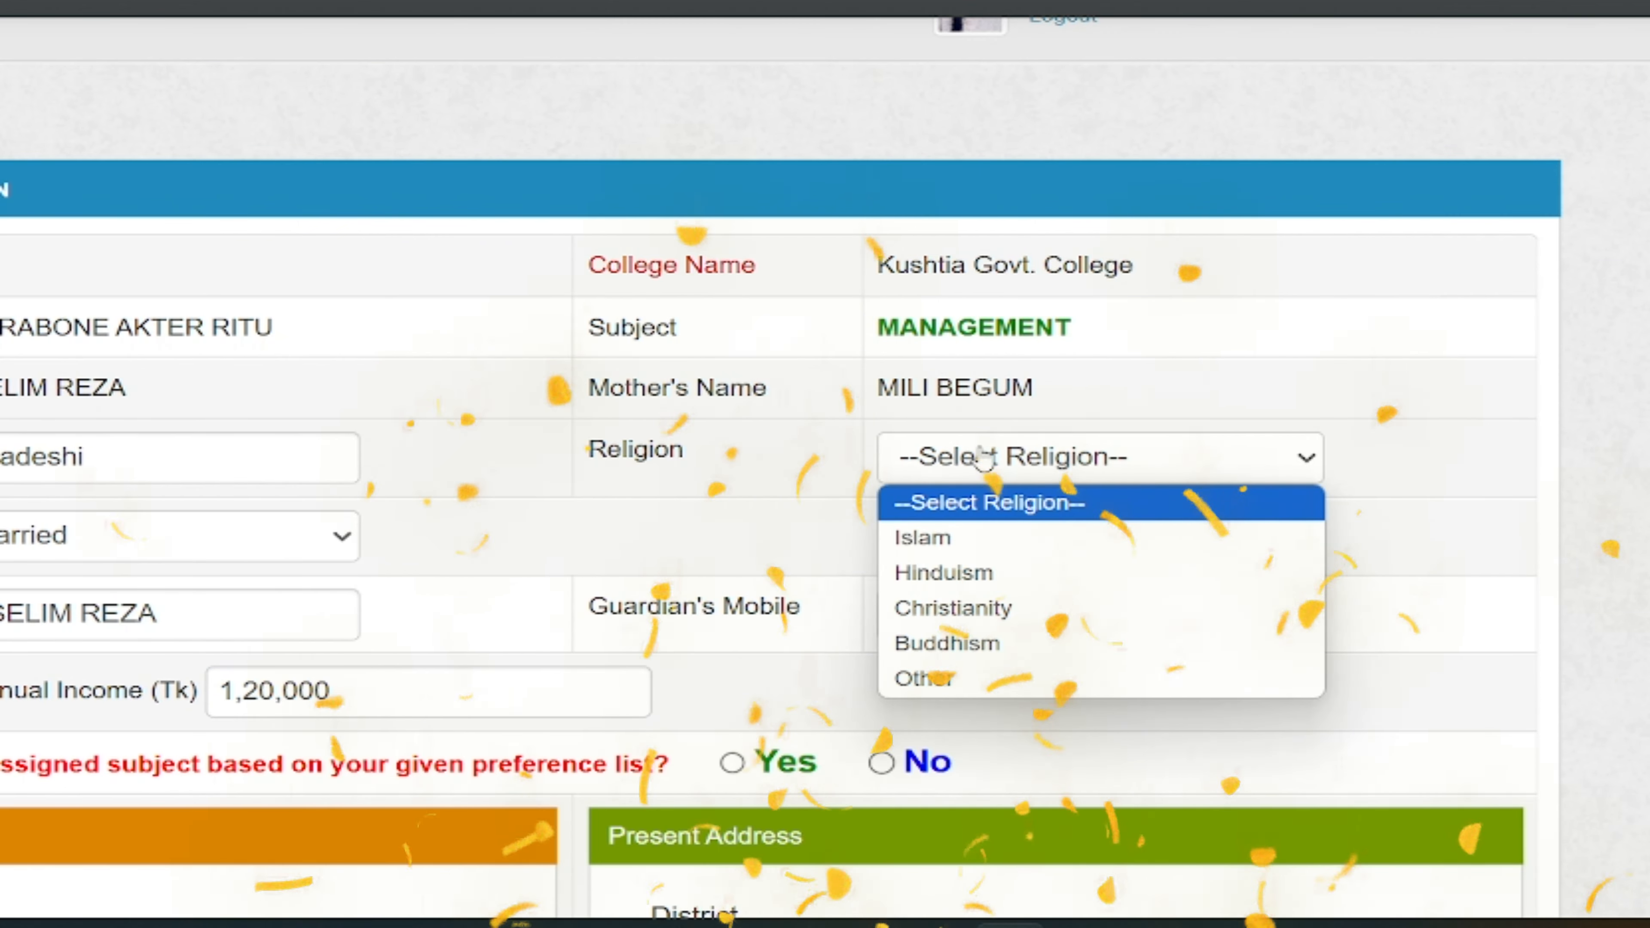
left_click(920, 539)
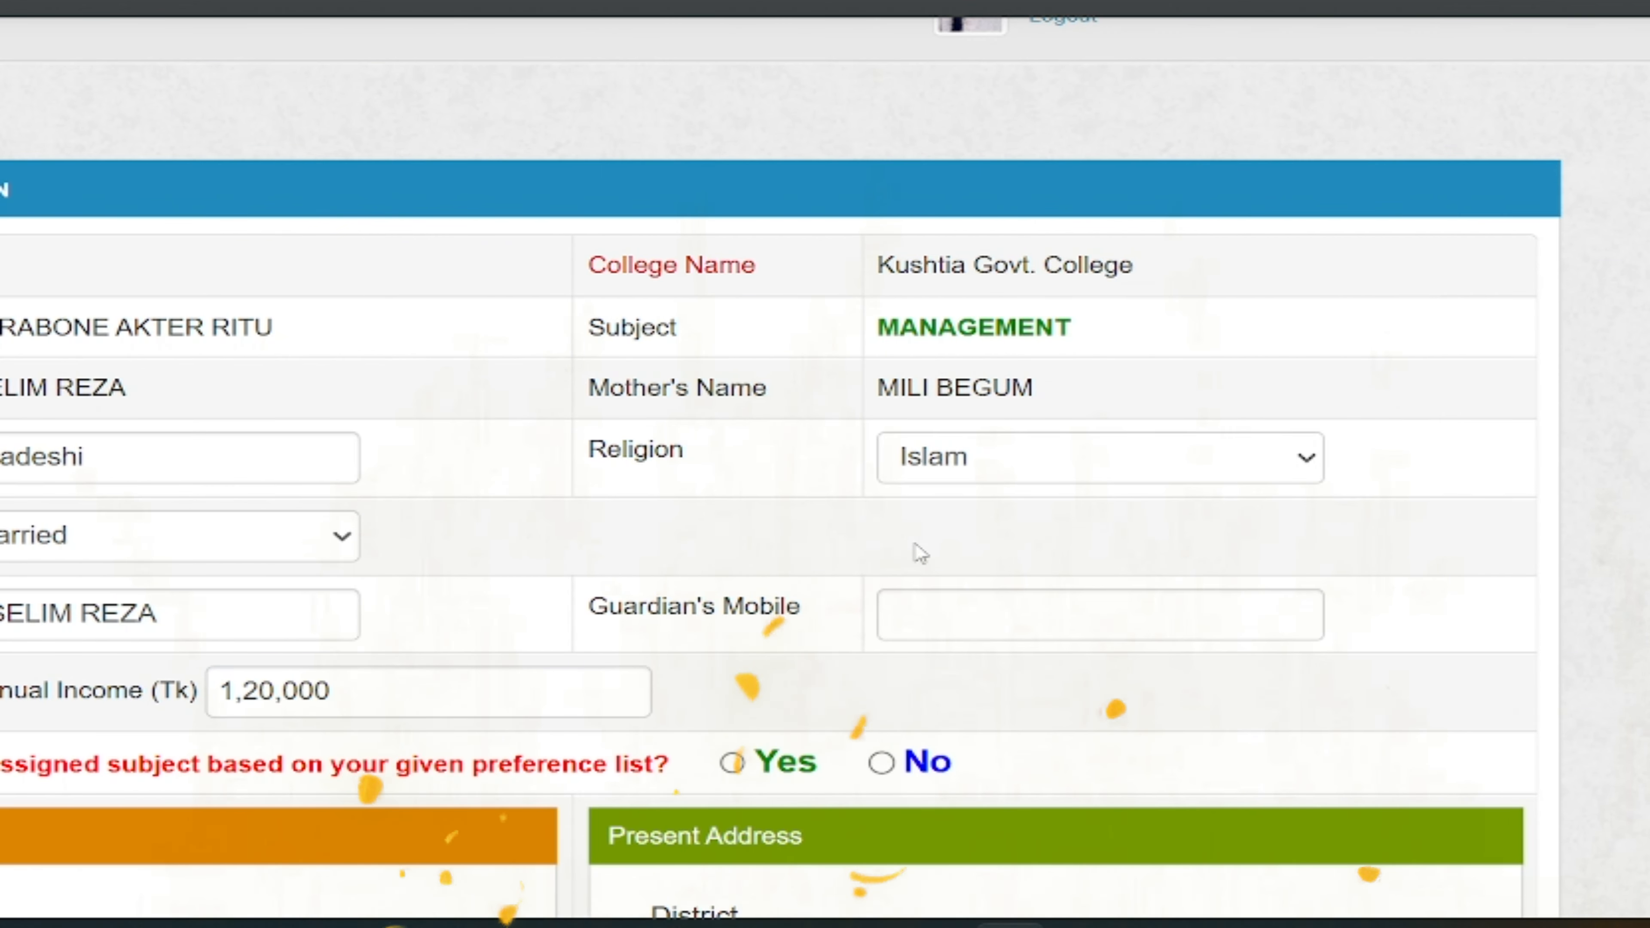
scroll(784, 530, "down", 2)
left_click(988, 482)
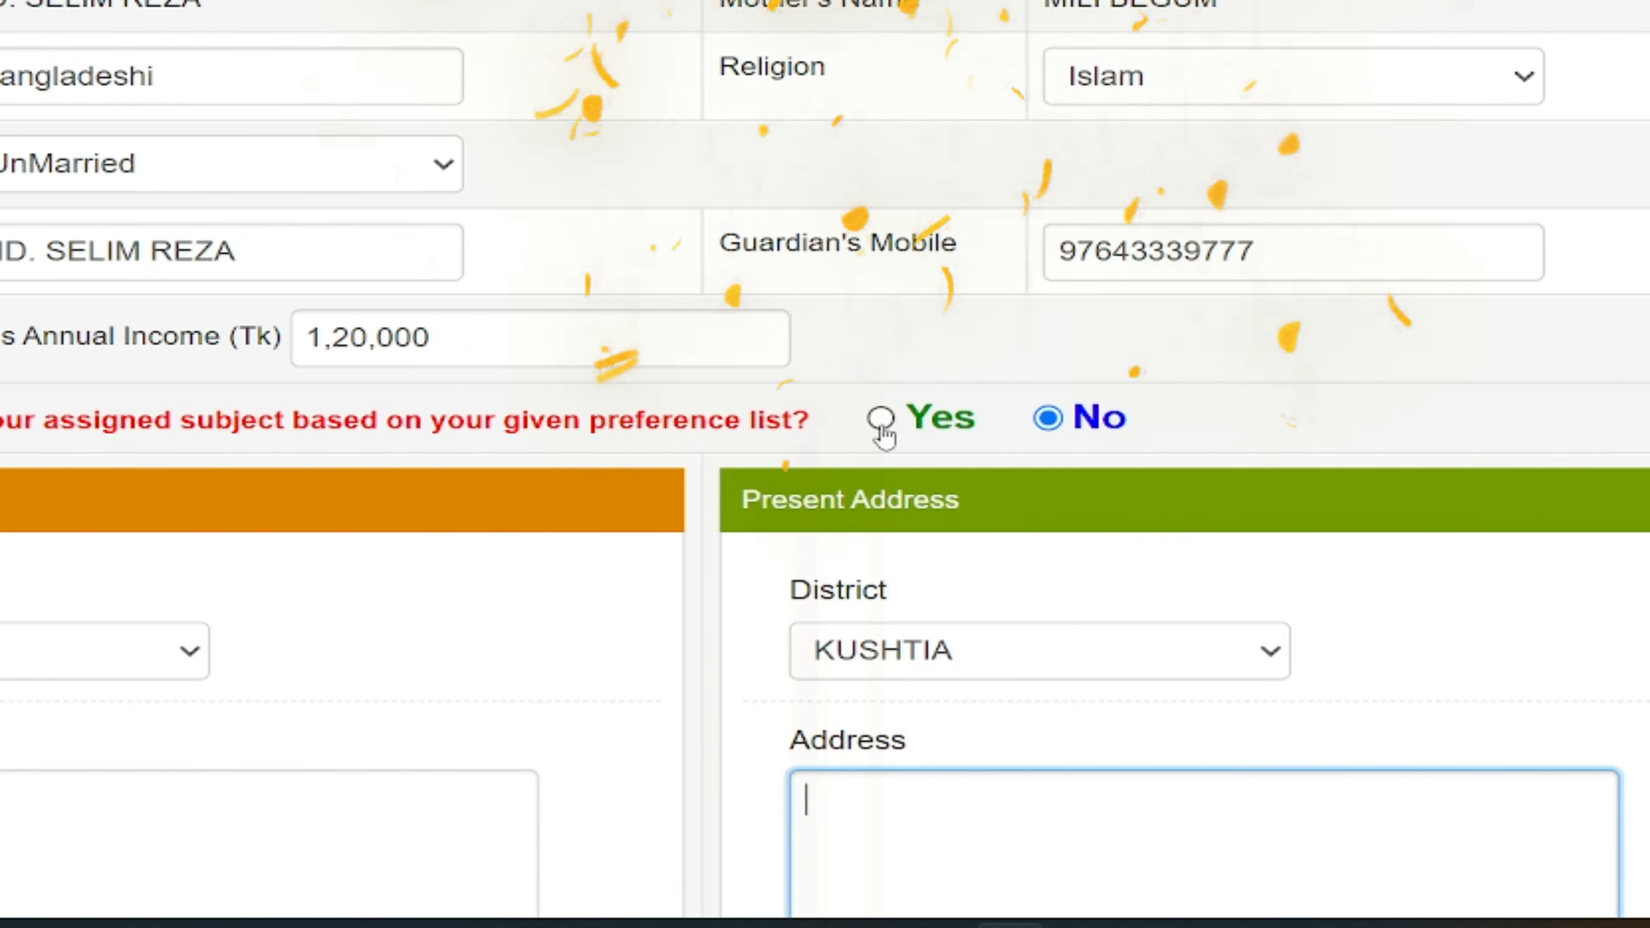
left_click(881, 422)
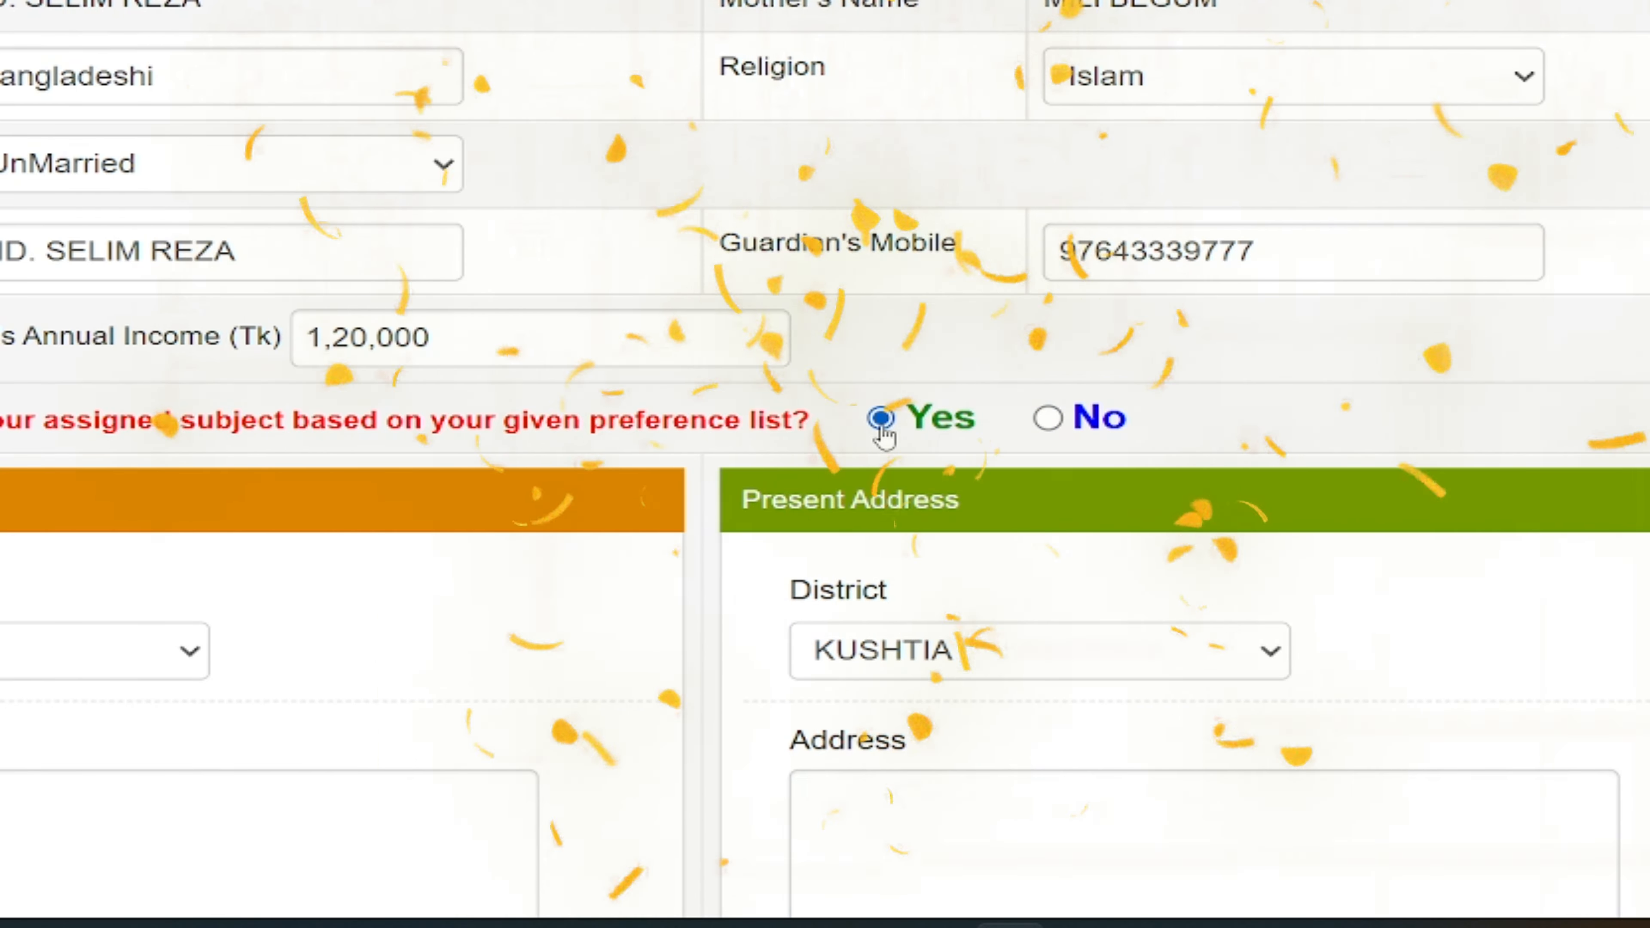
left_click(1048, 419)
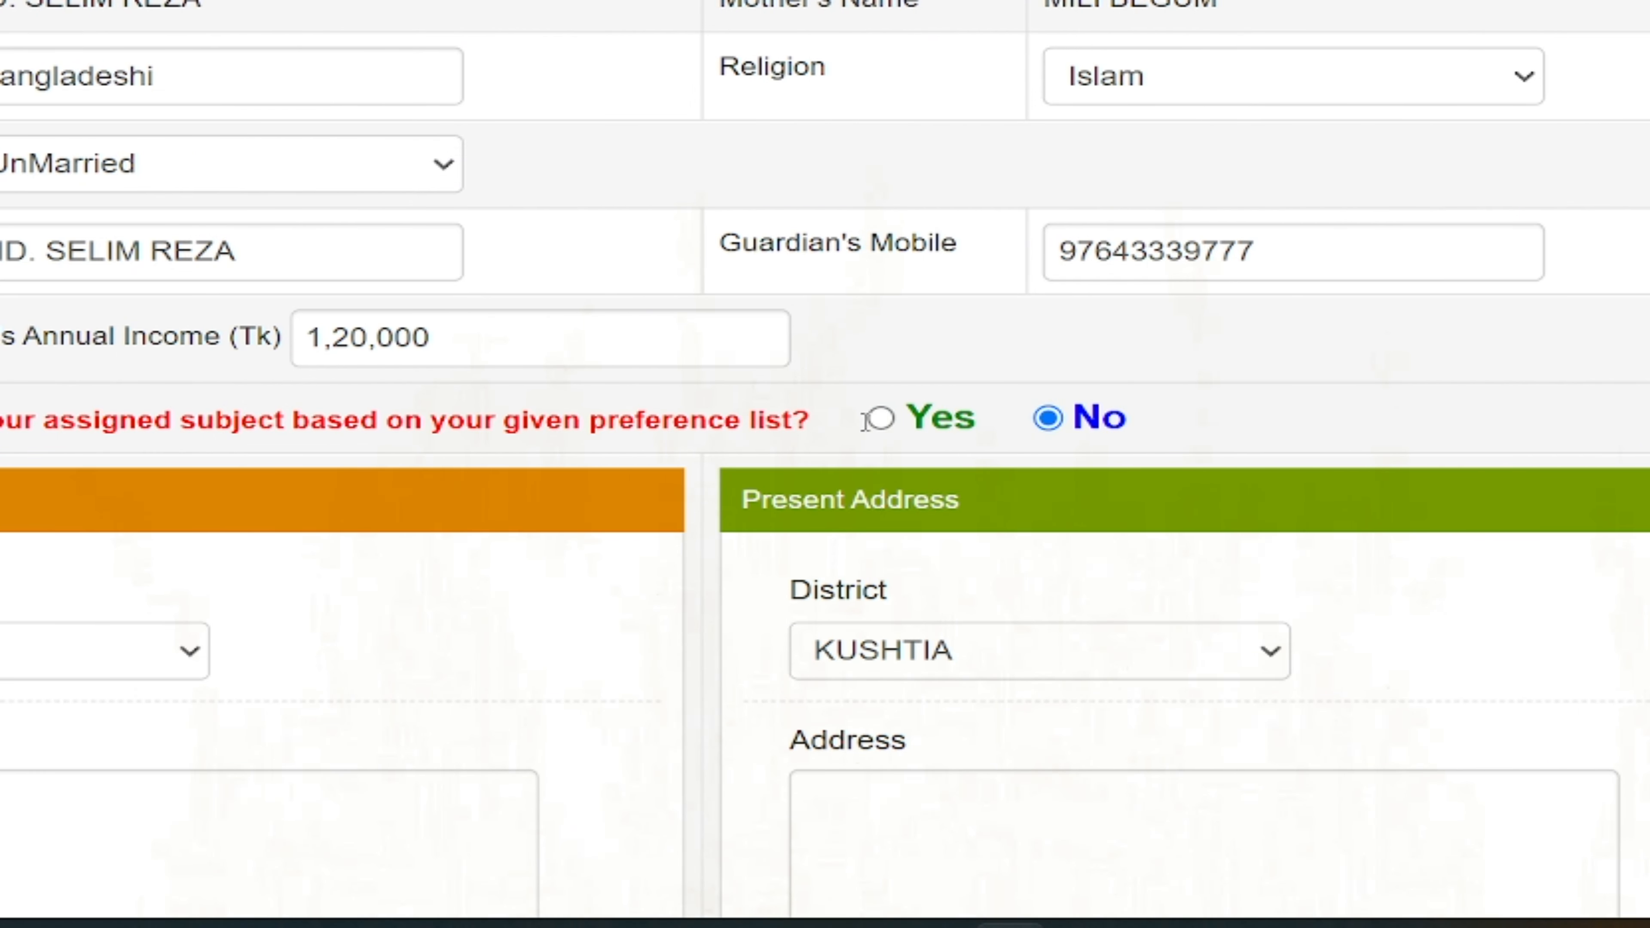
left_click(884, 429)
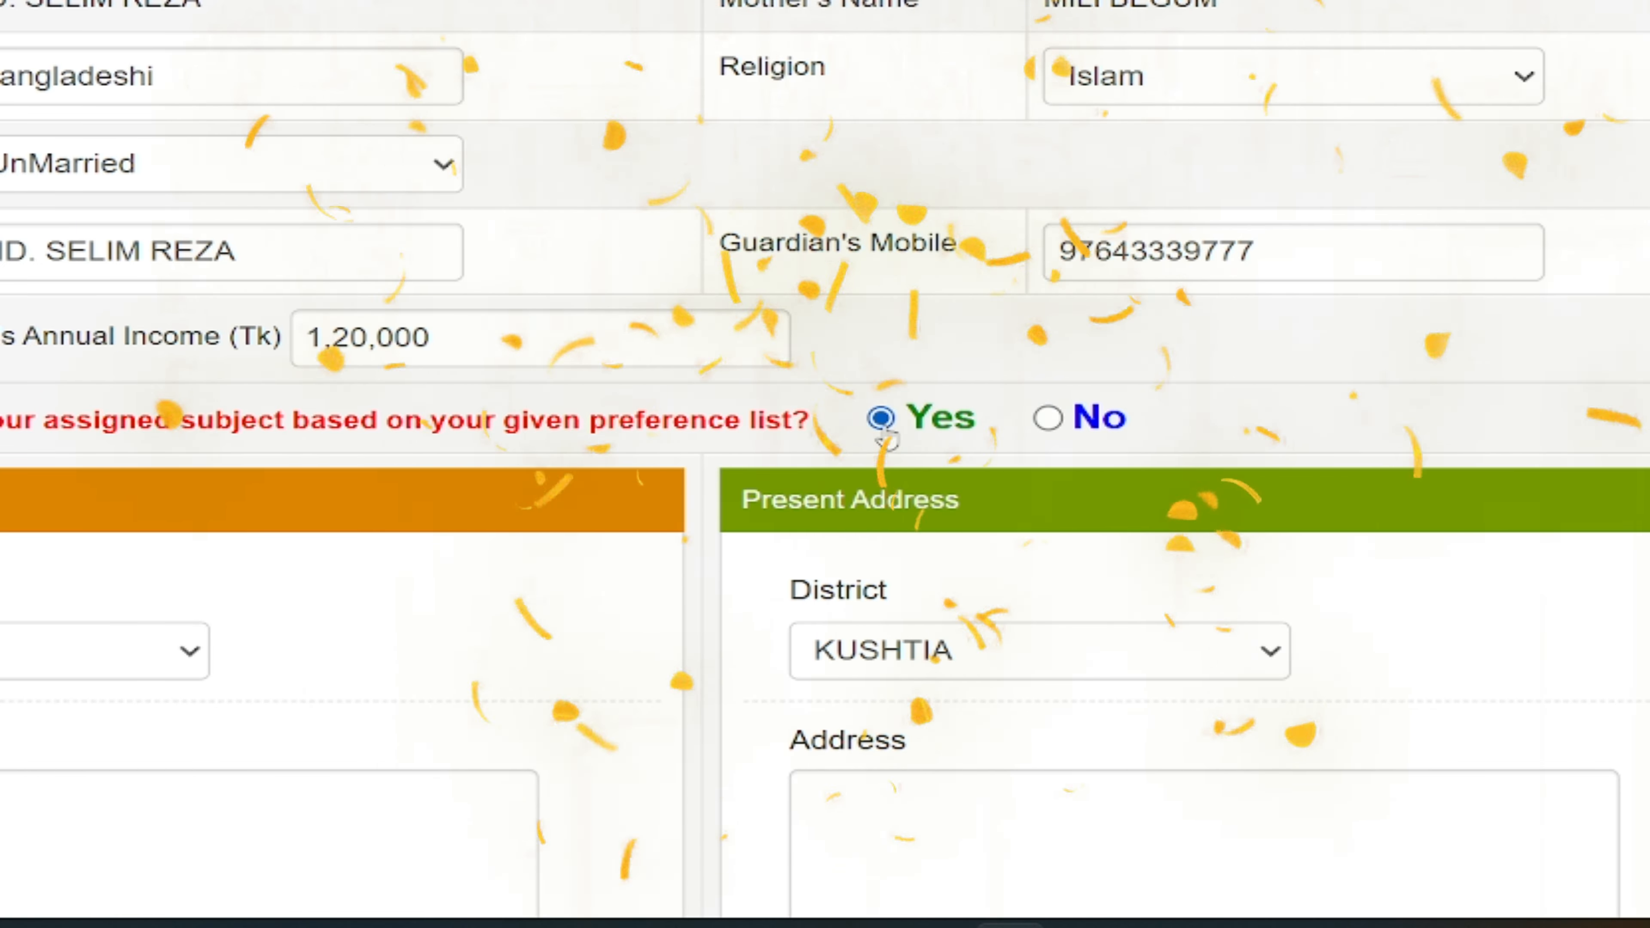
left_click(1048, 419)
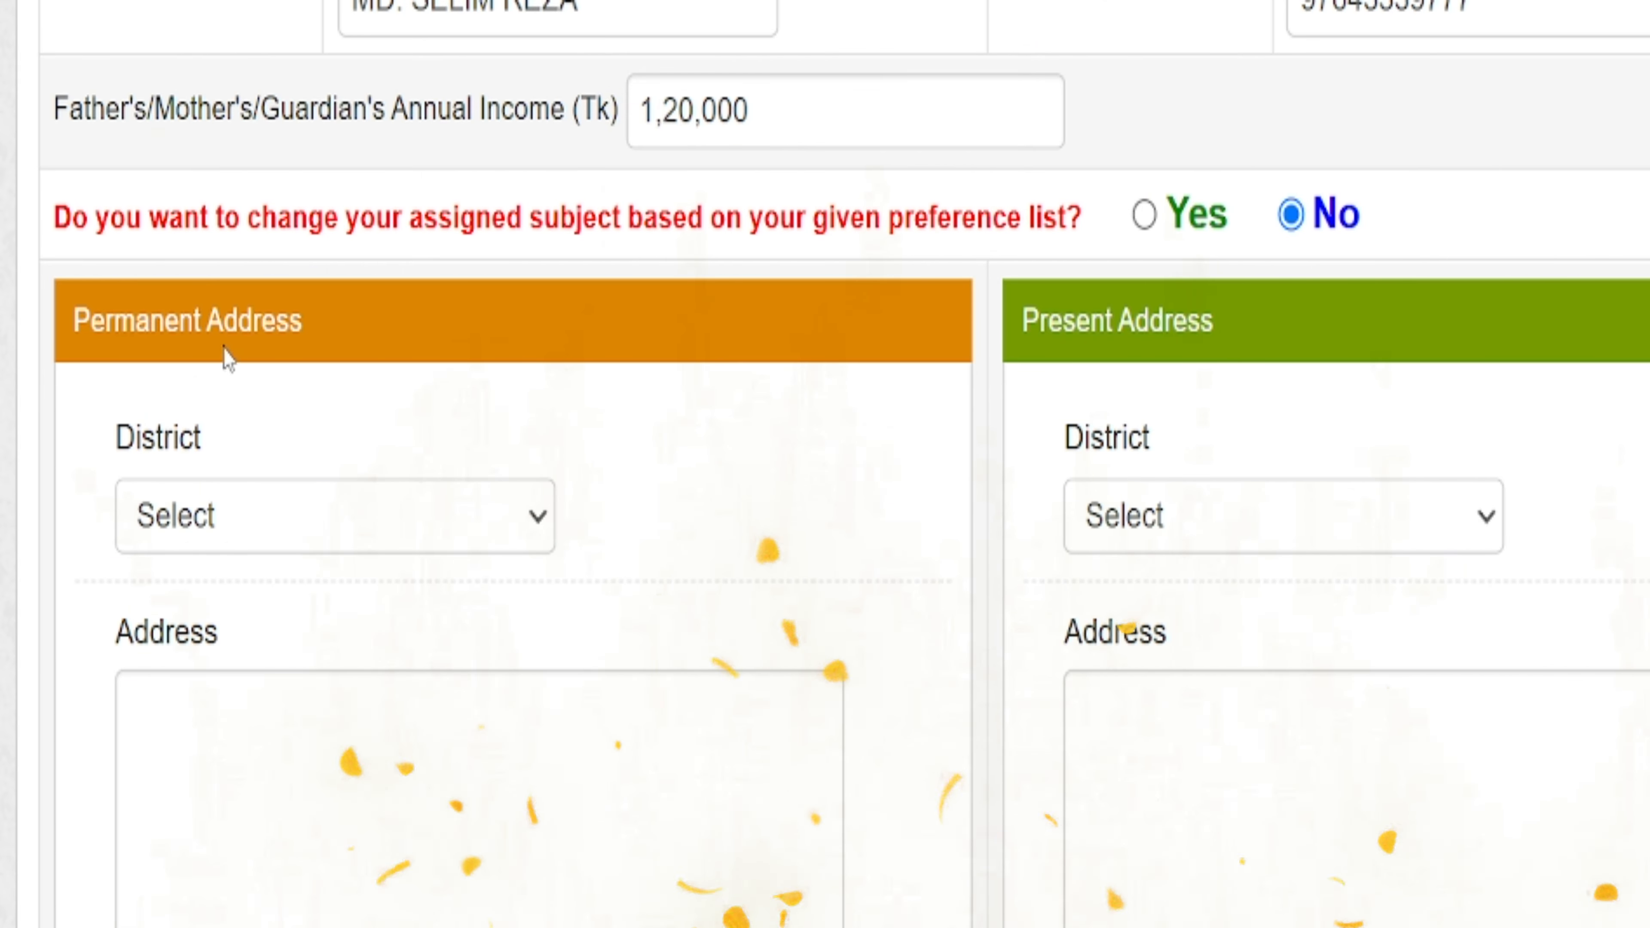
left_click(267, 527)
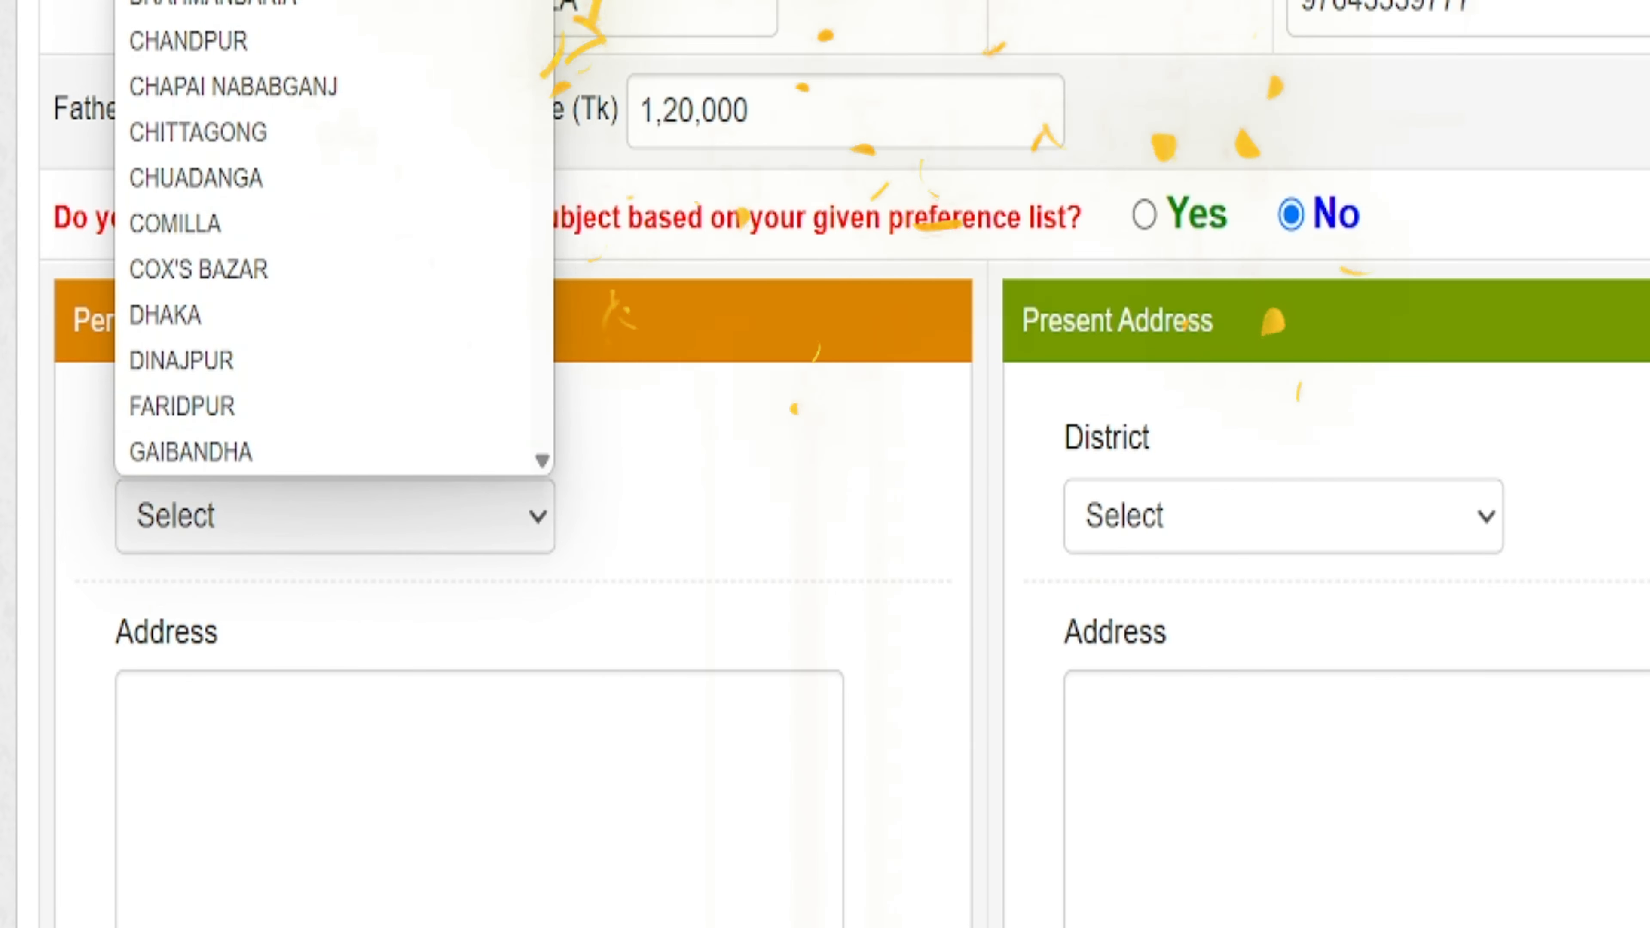
- Set the permanent district to BARISAL and enter the village, post office, police station and district address
left_click(286, 2)
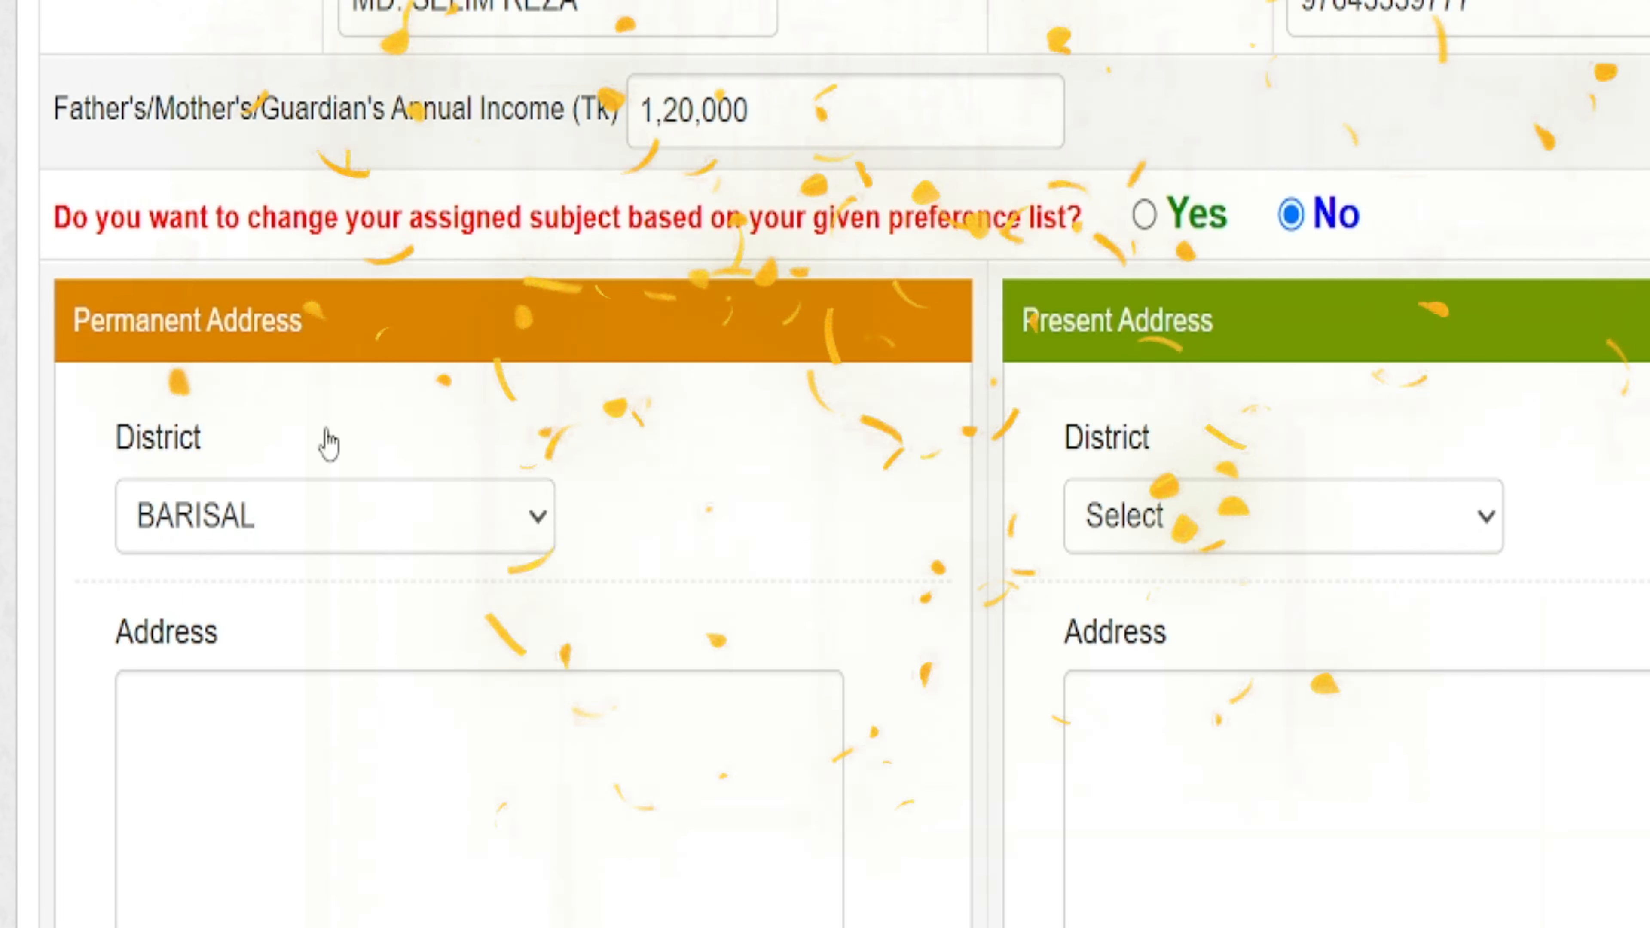
scroll(339, 520, "down", 2)
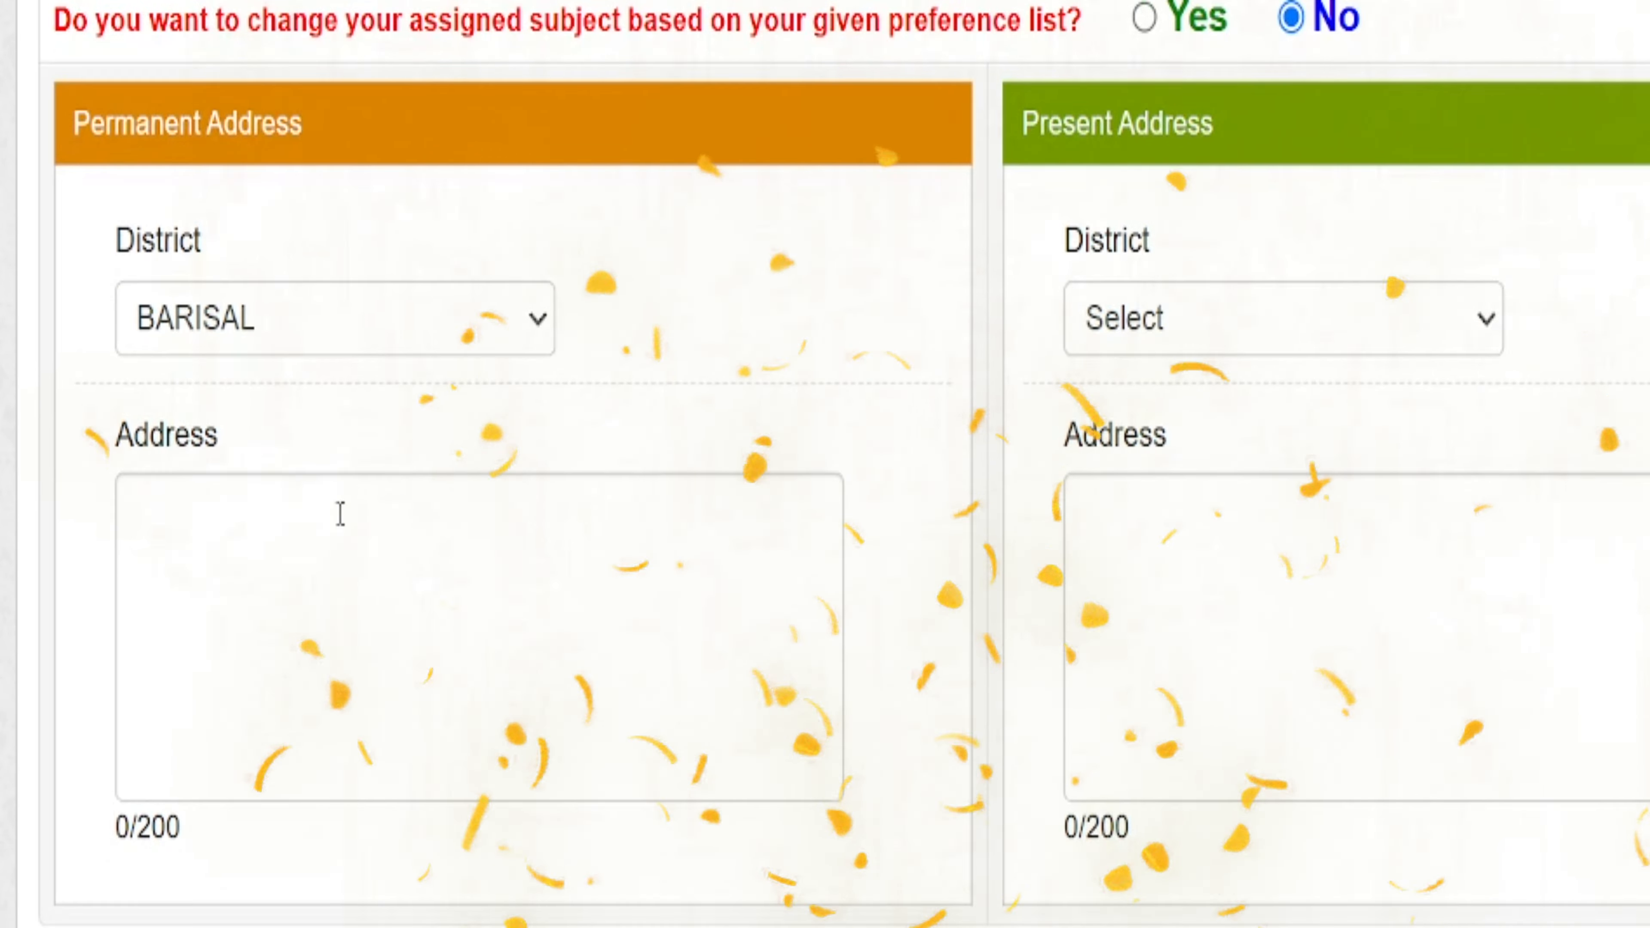
left_click(148, 534)
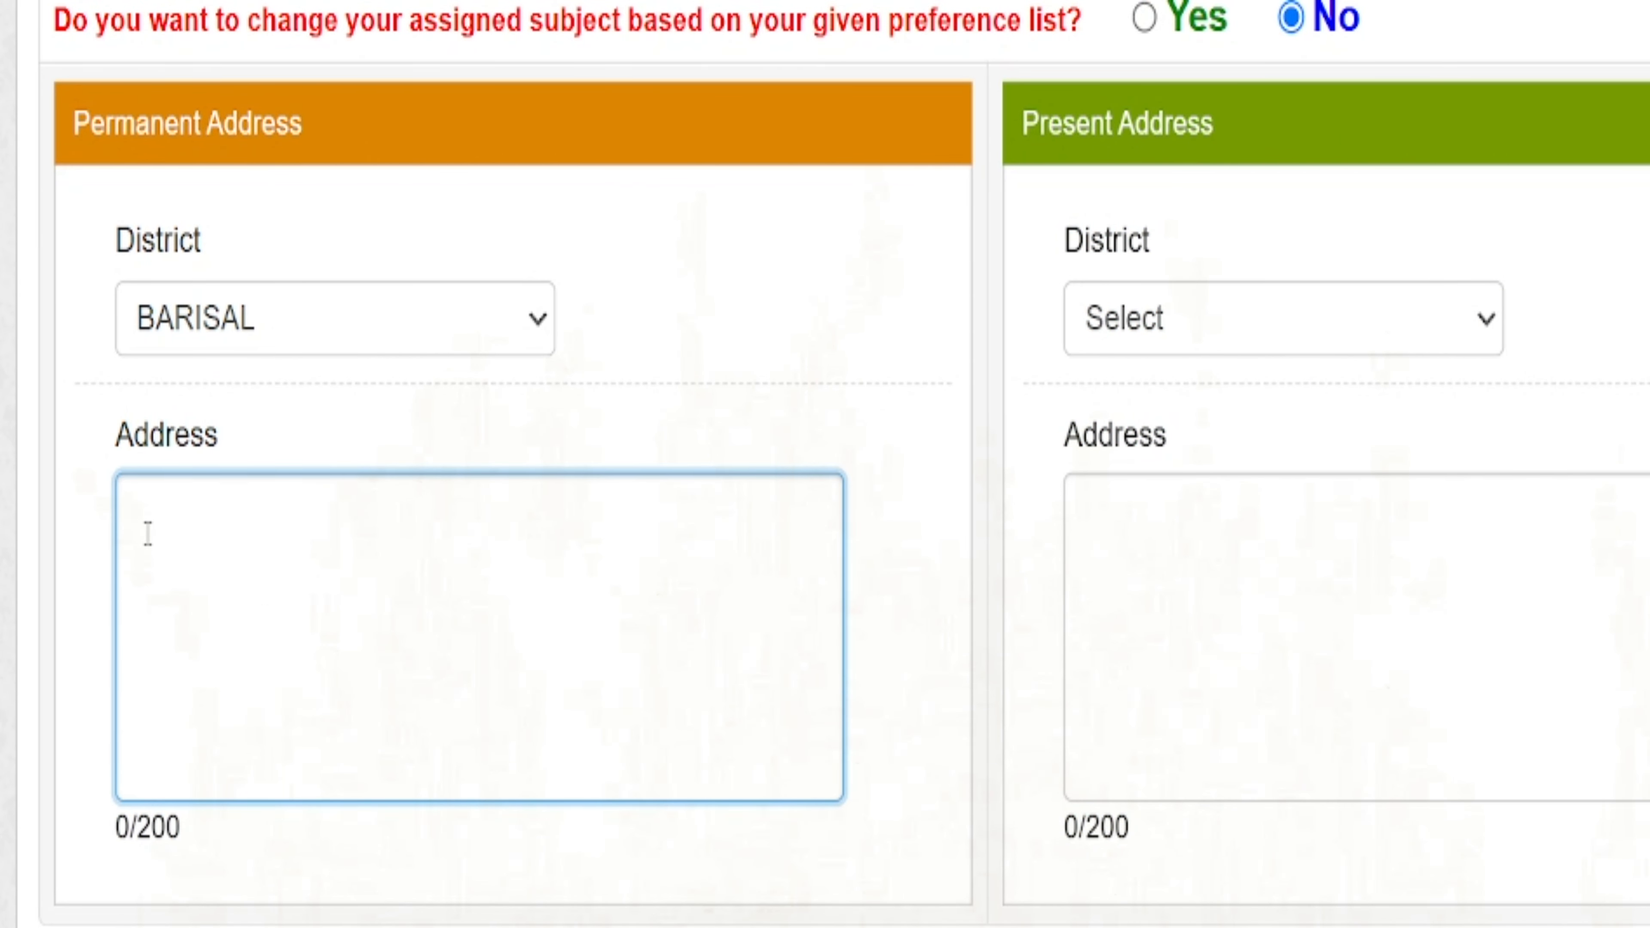
type("Villa")
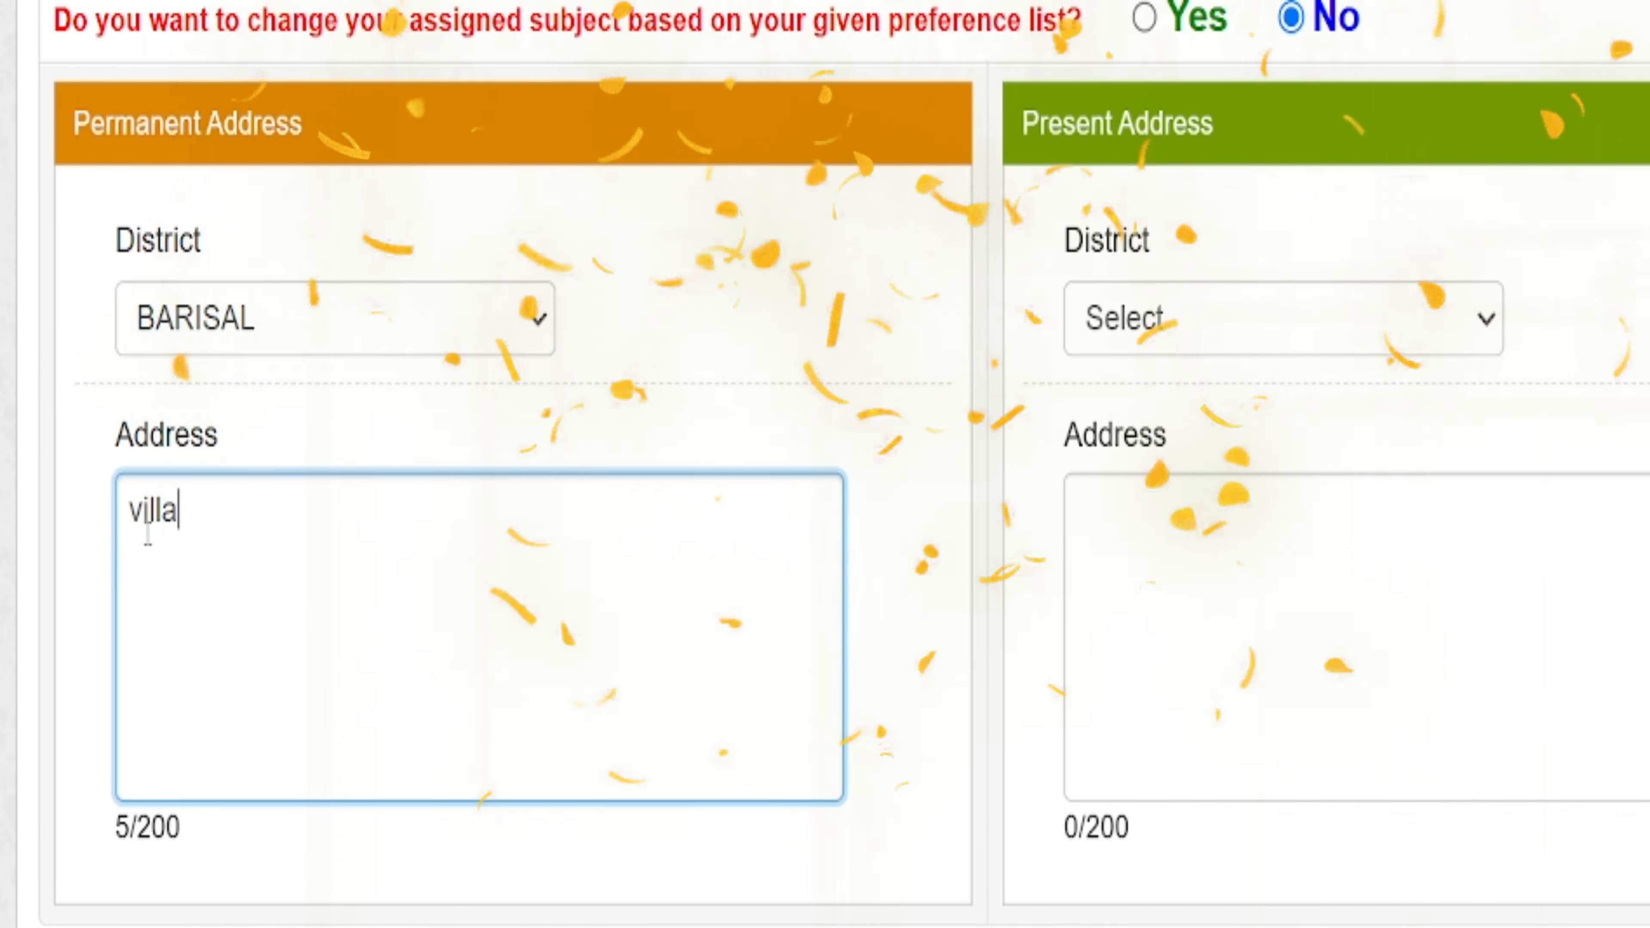
type("ge")
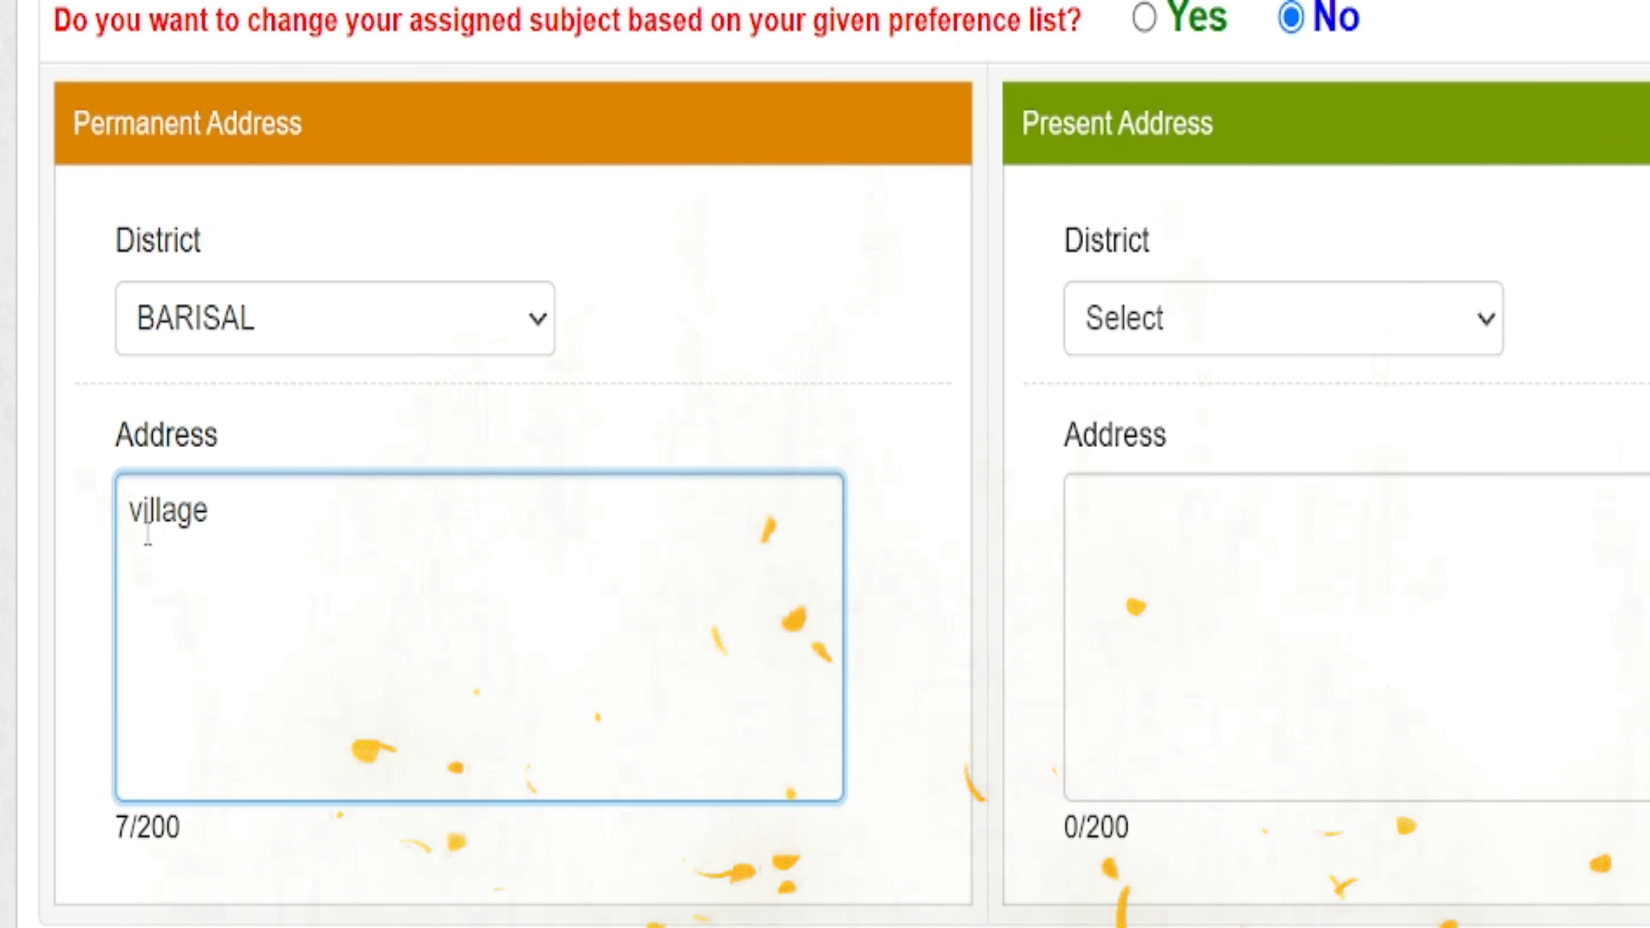
type(": ggdjjj,.")
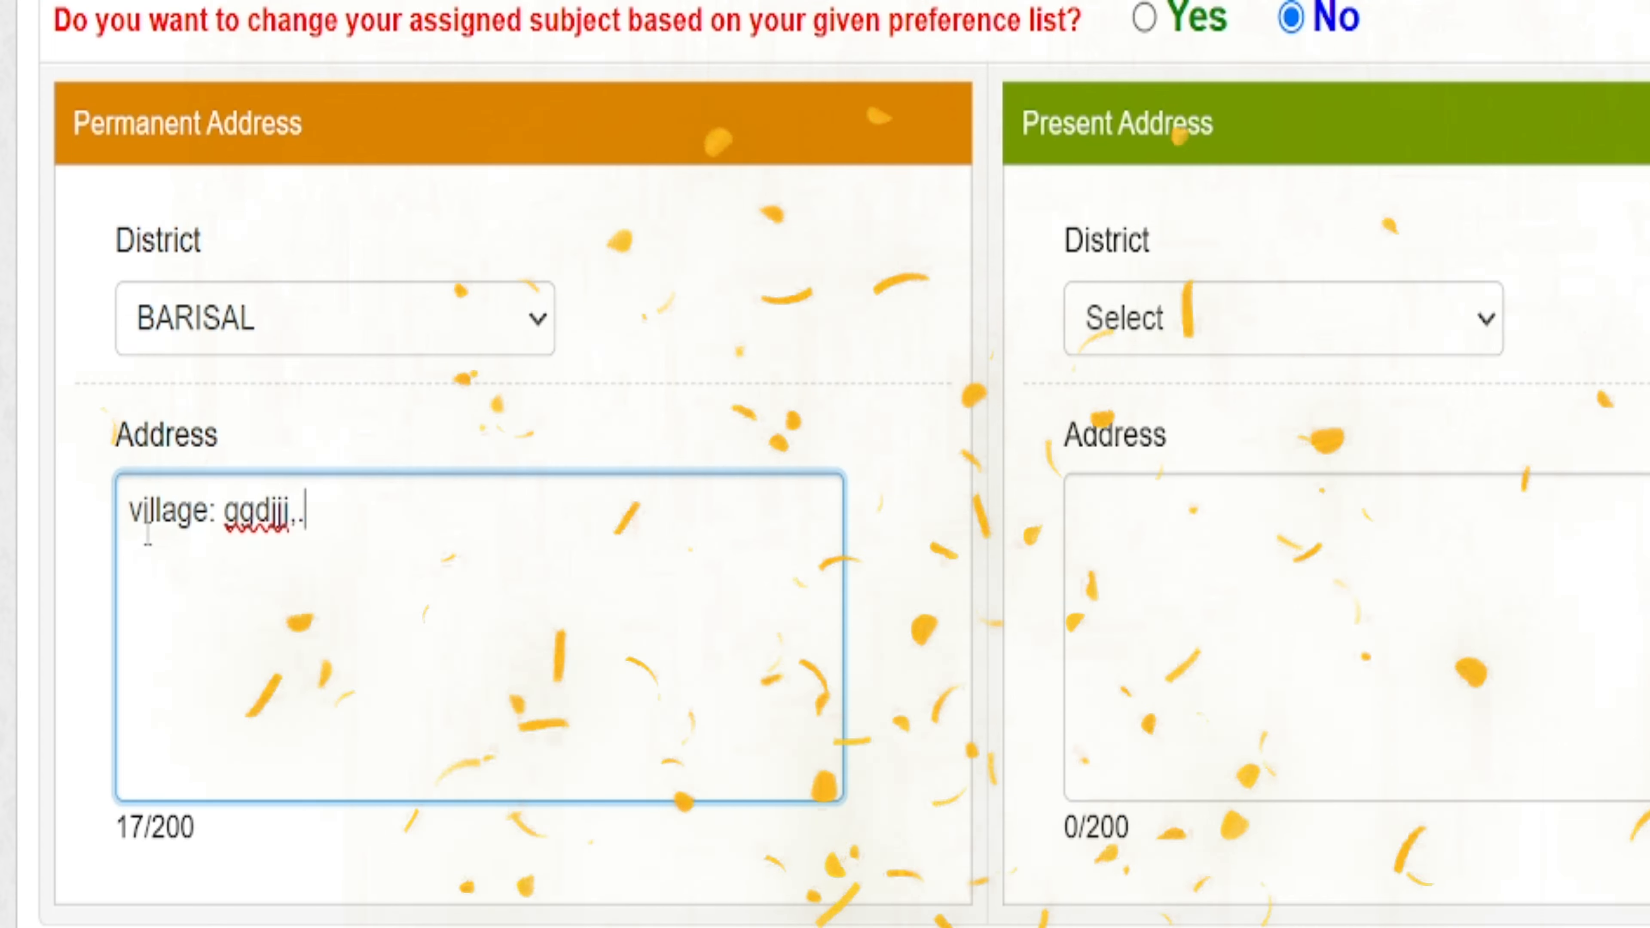
type(" p.o")
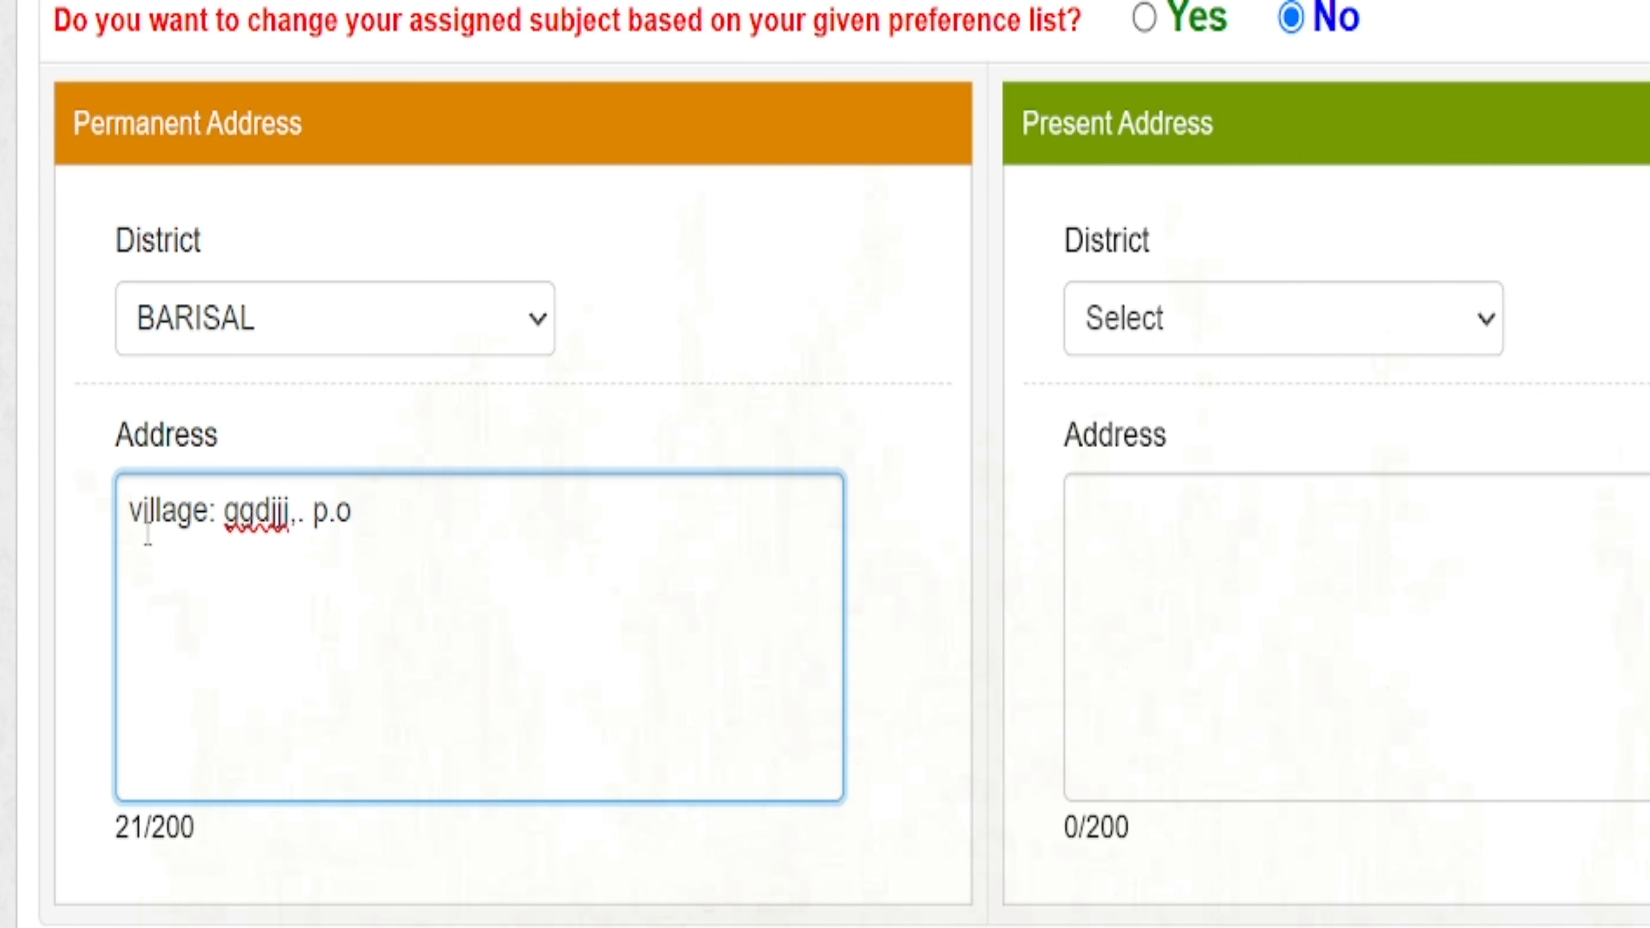
type(" gfgdfsd,")
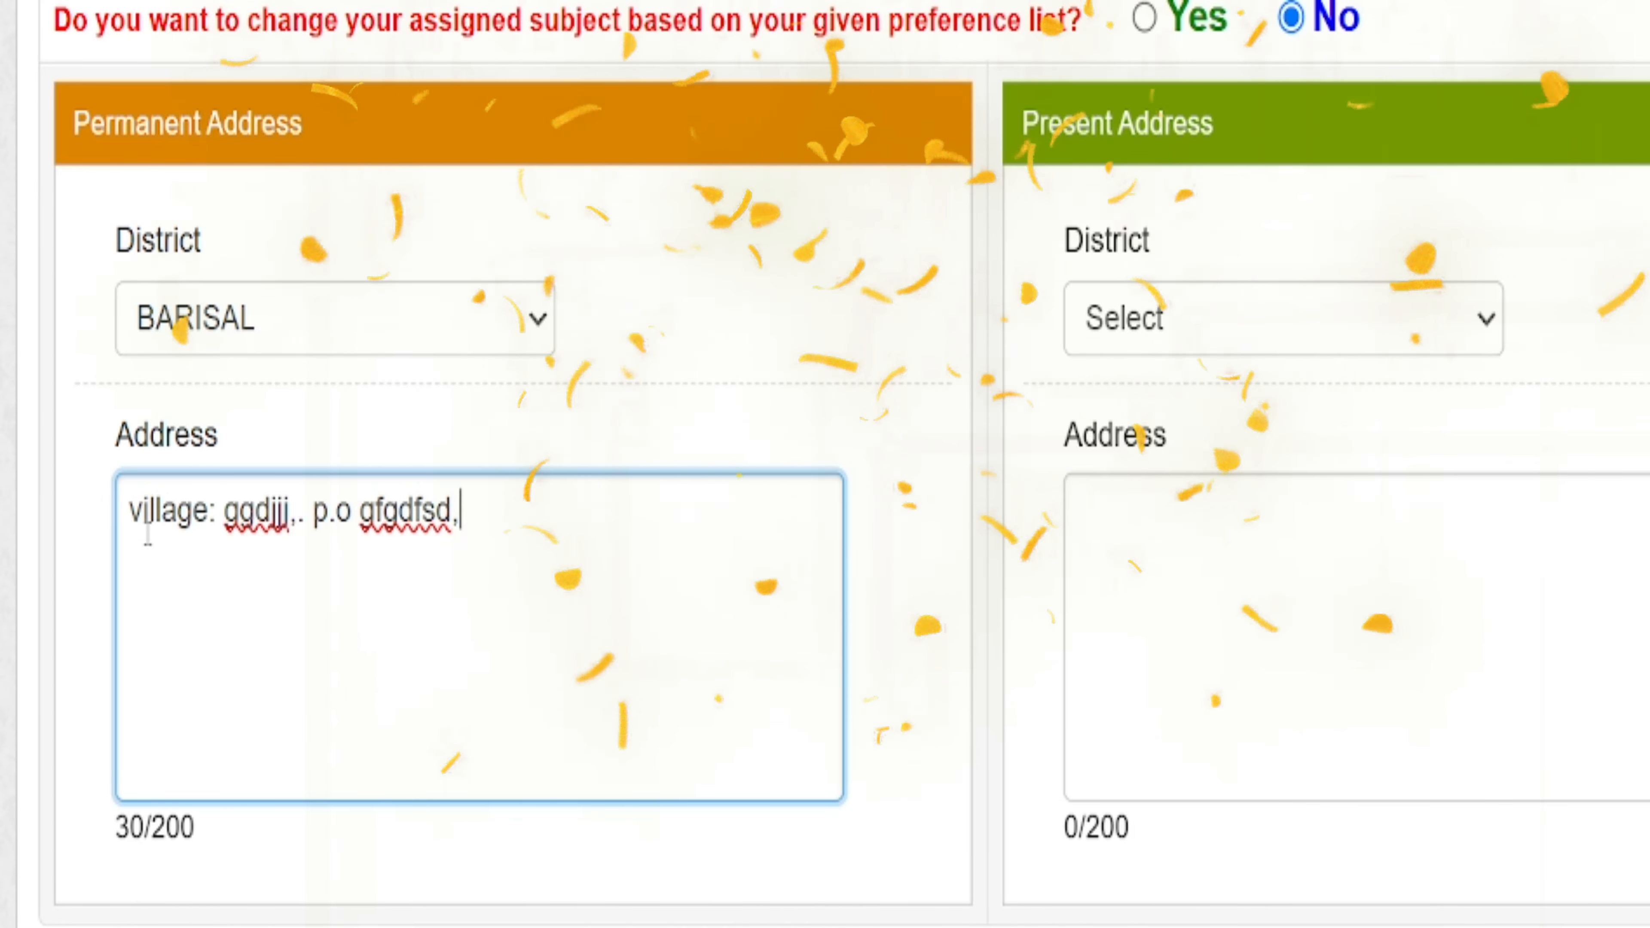
type("p.s hjgf")
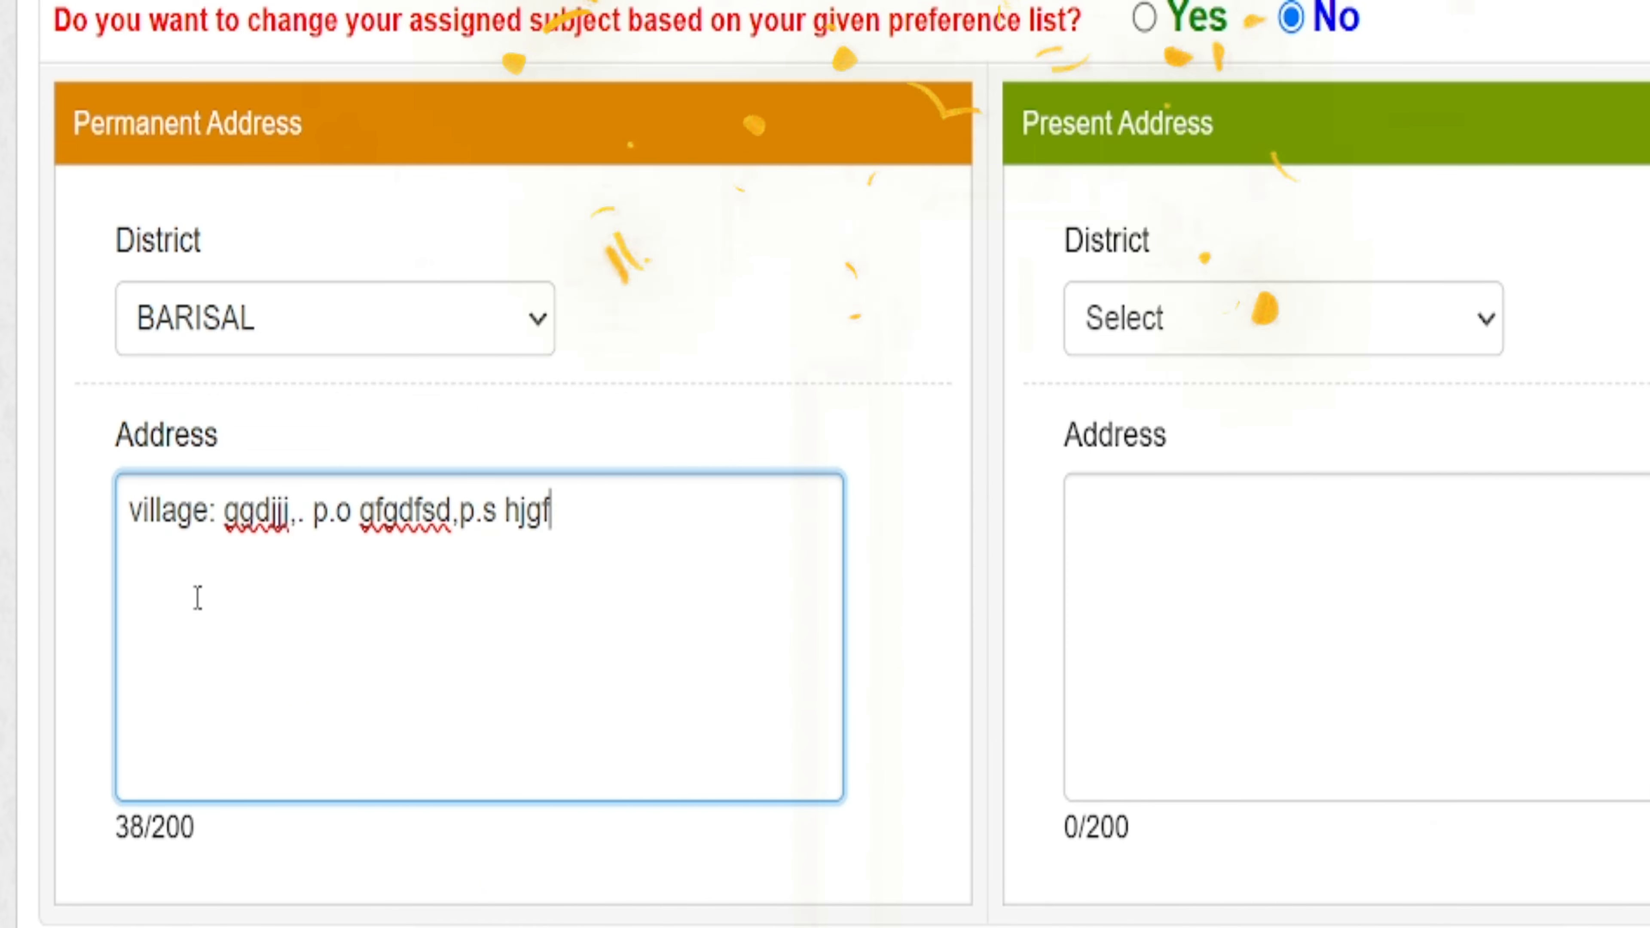
type("fgfh,")
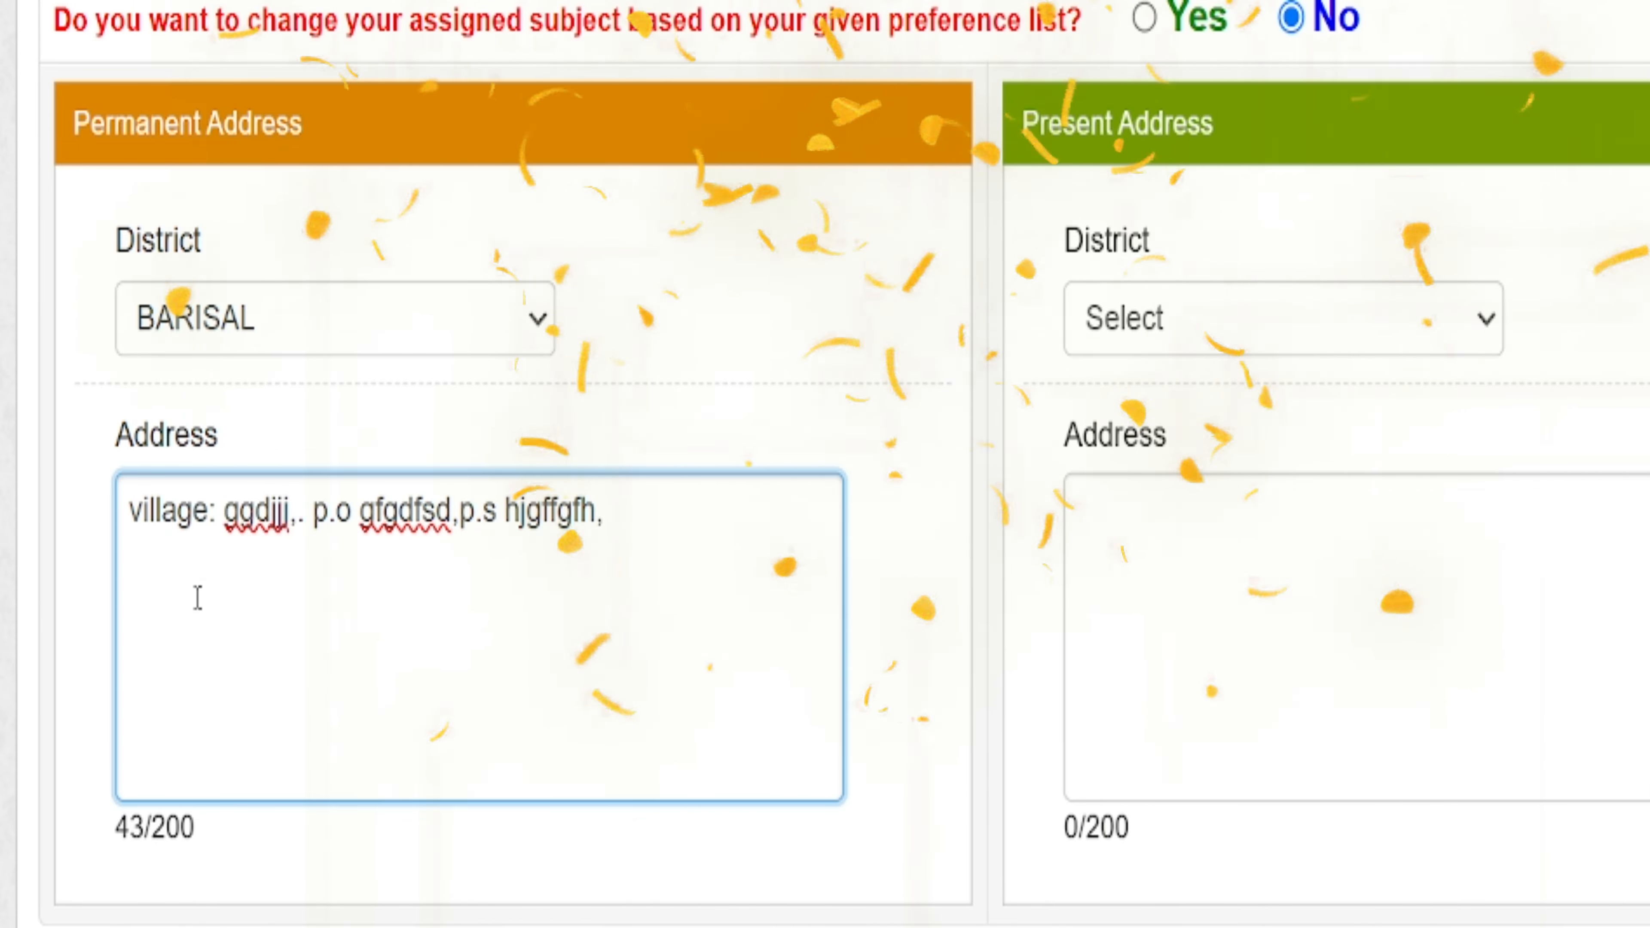
type("d")
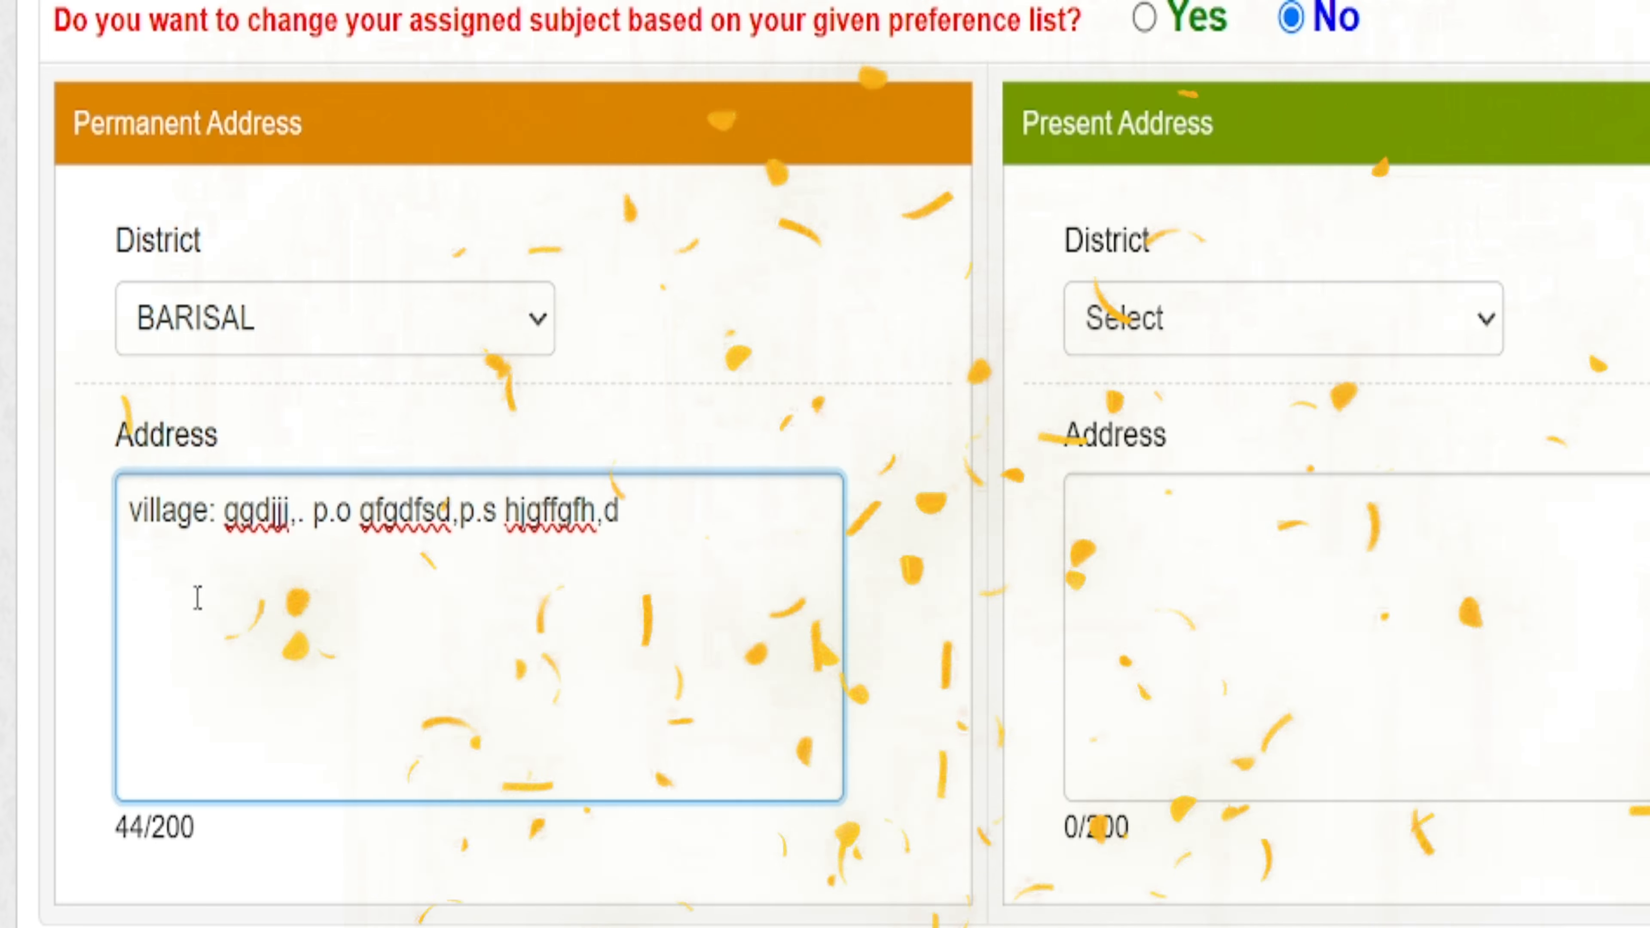
type("ist")
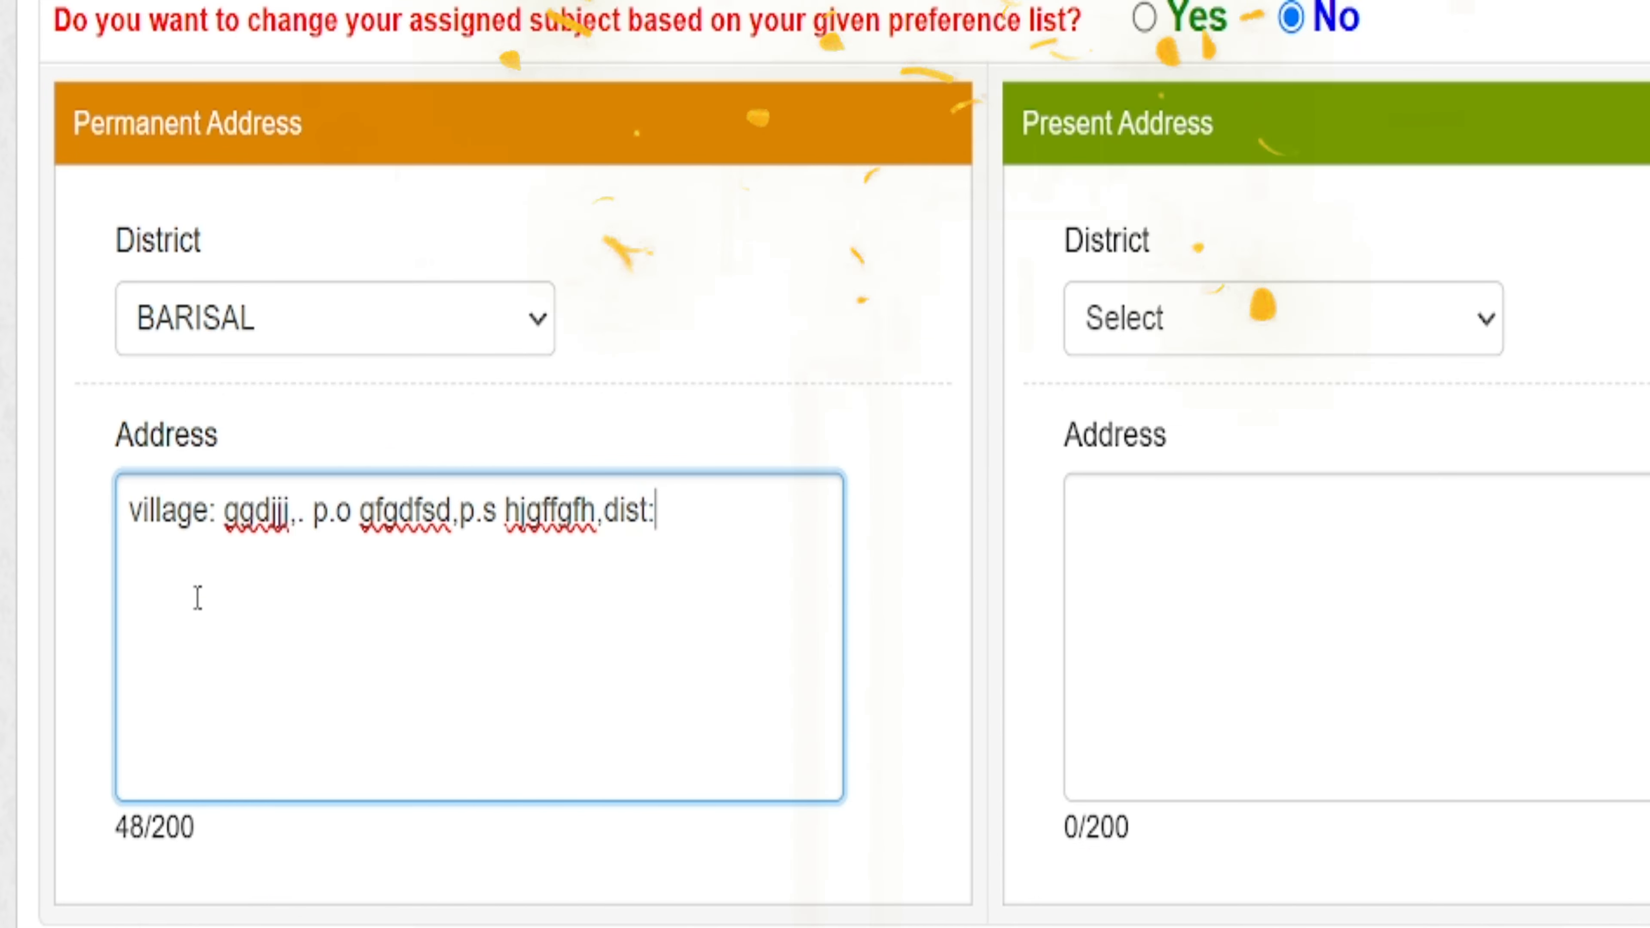
type(": hfdgfjkj")
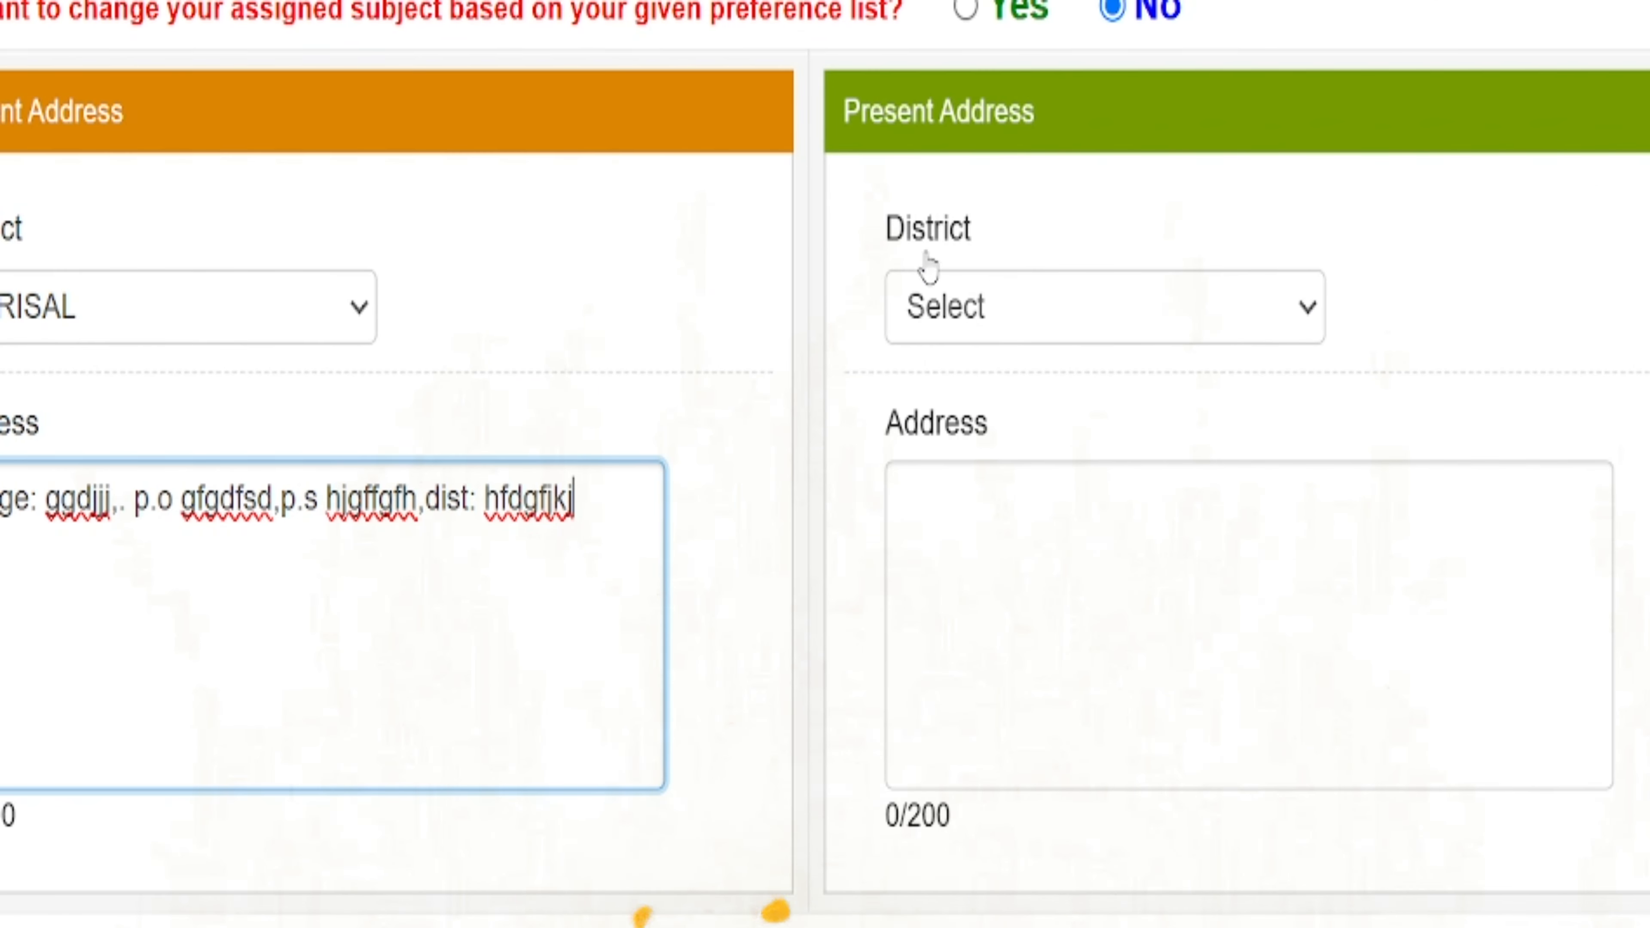
left_click(931, 322)
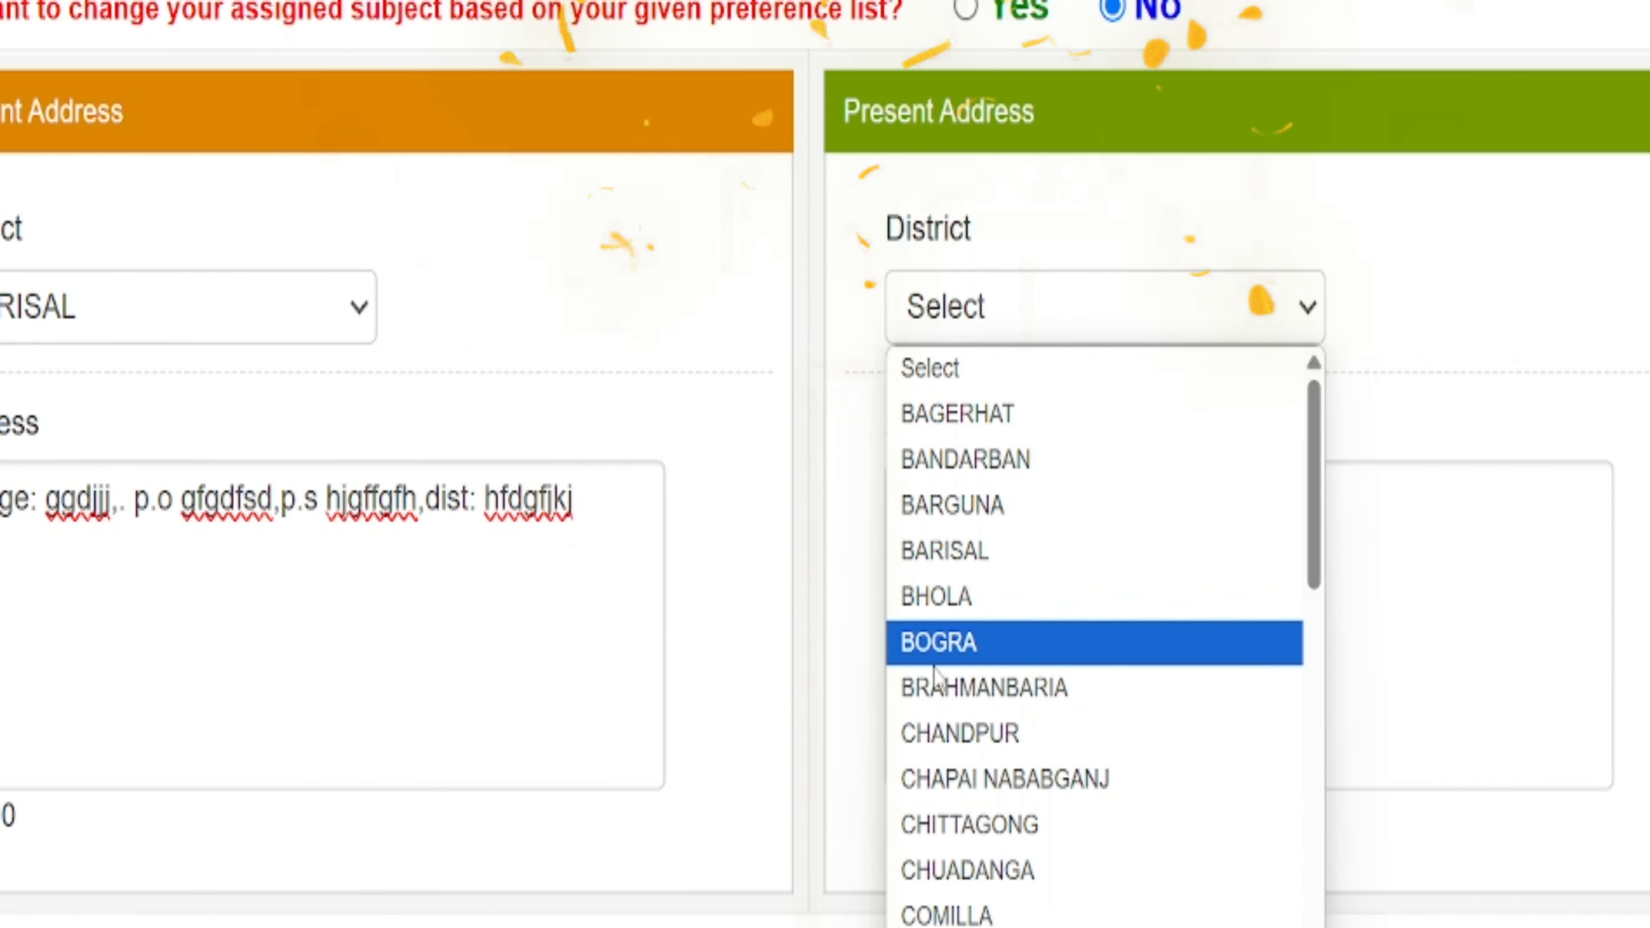
- Choose BARGUNA as the present address district and paste the permanent address line into it
left_click(940, 506)
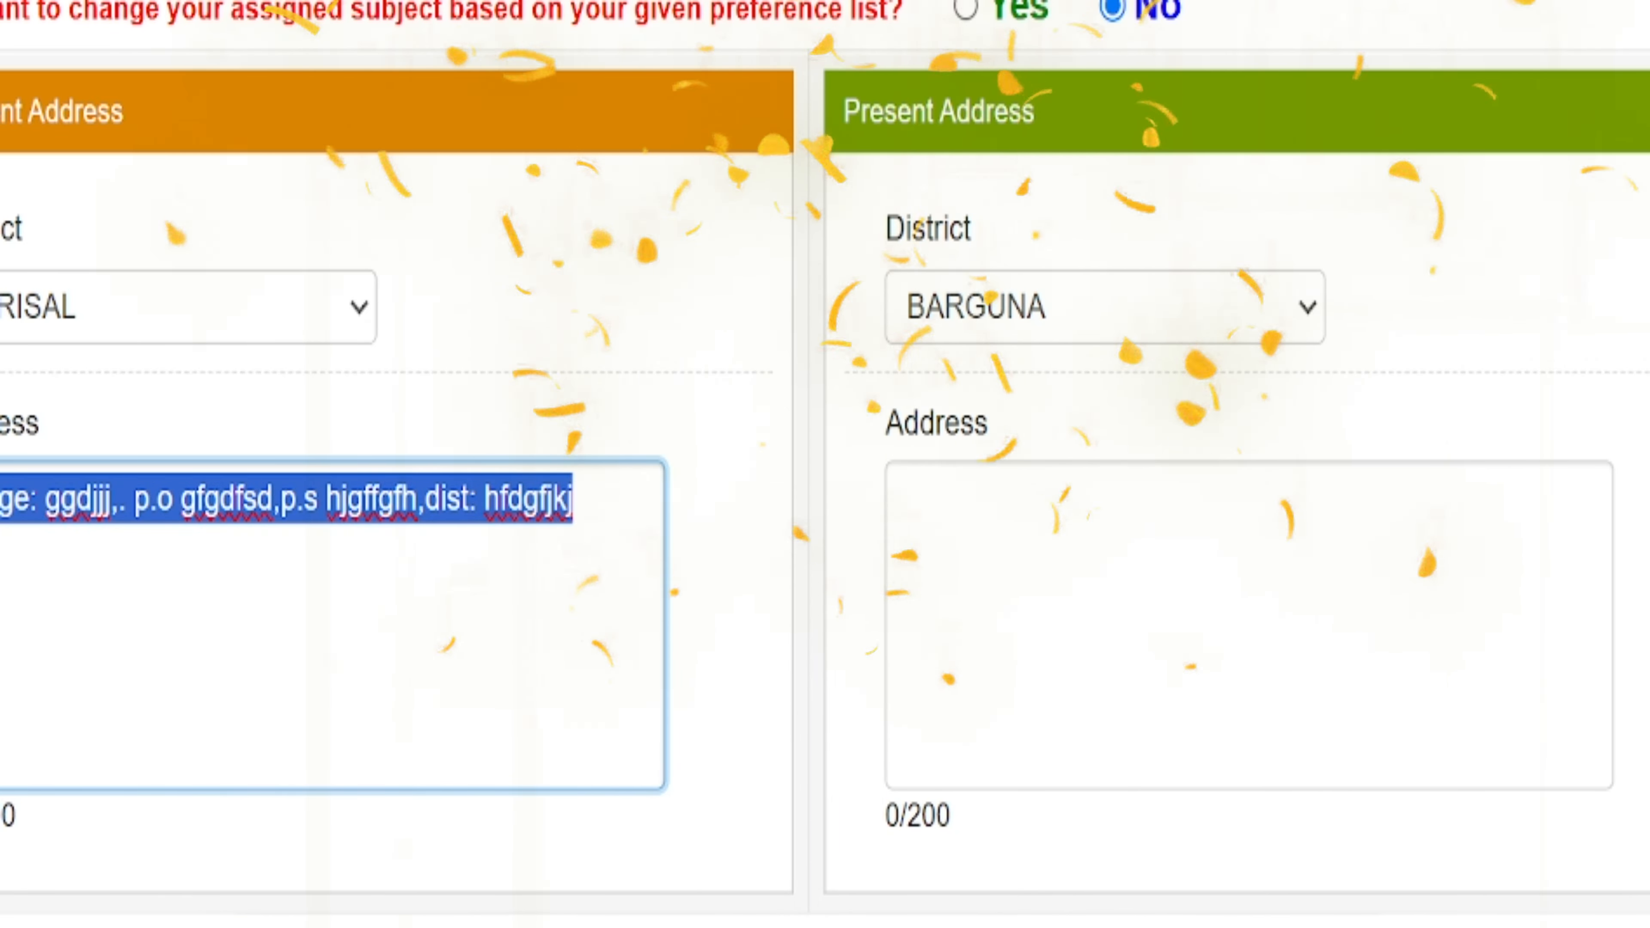
left_click(987, 535)
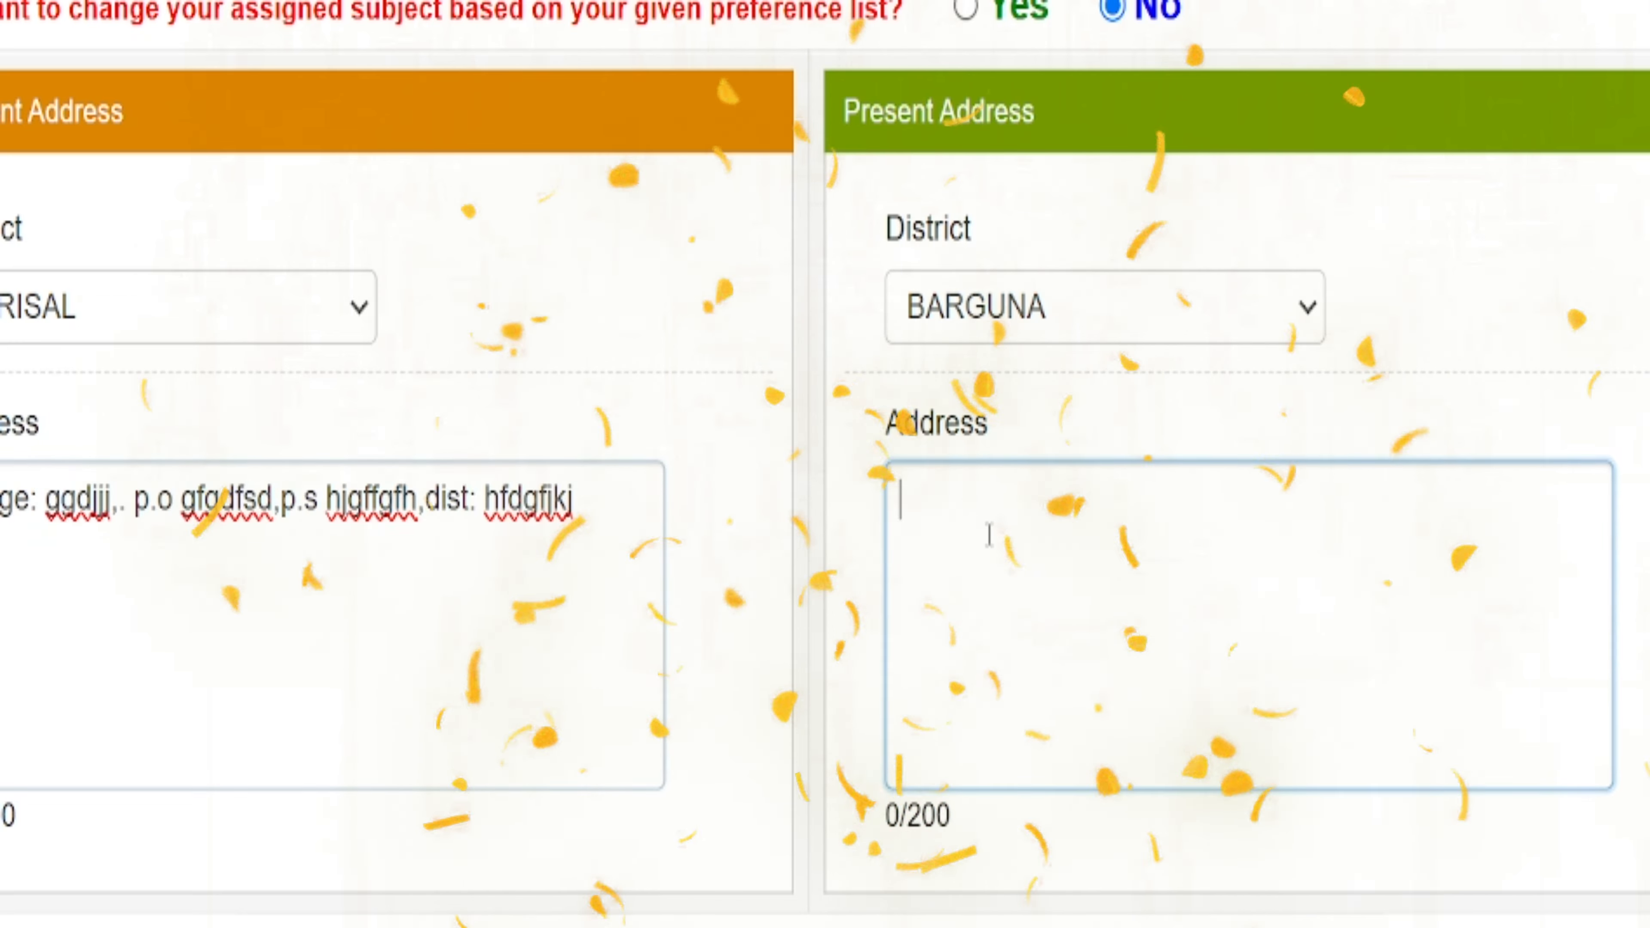
type("village: ggdjjj,. p.o gfgdfsd,p.s hjgffgfh,dist: hfdgfjkj")
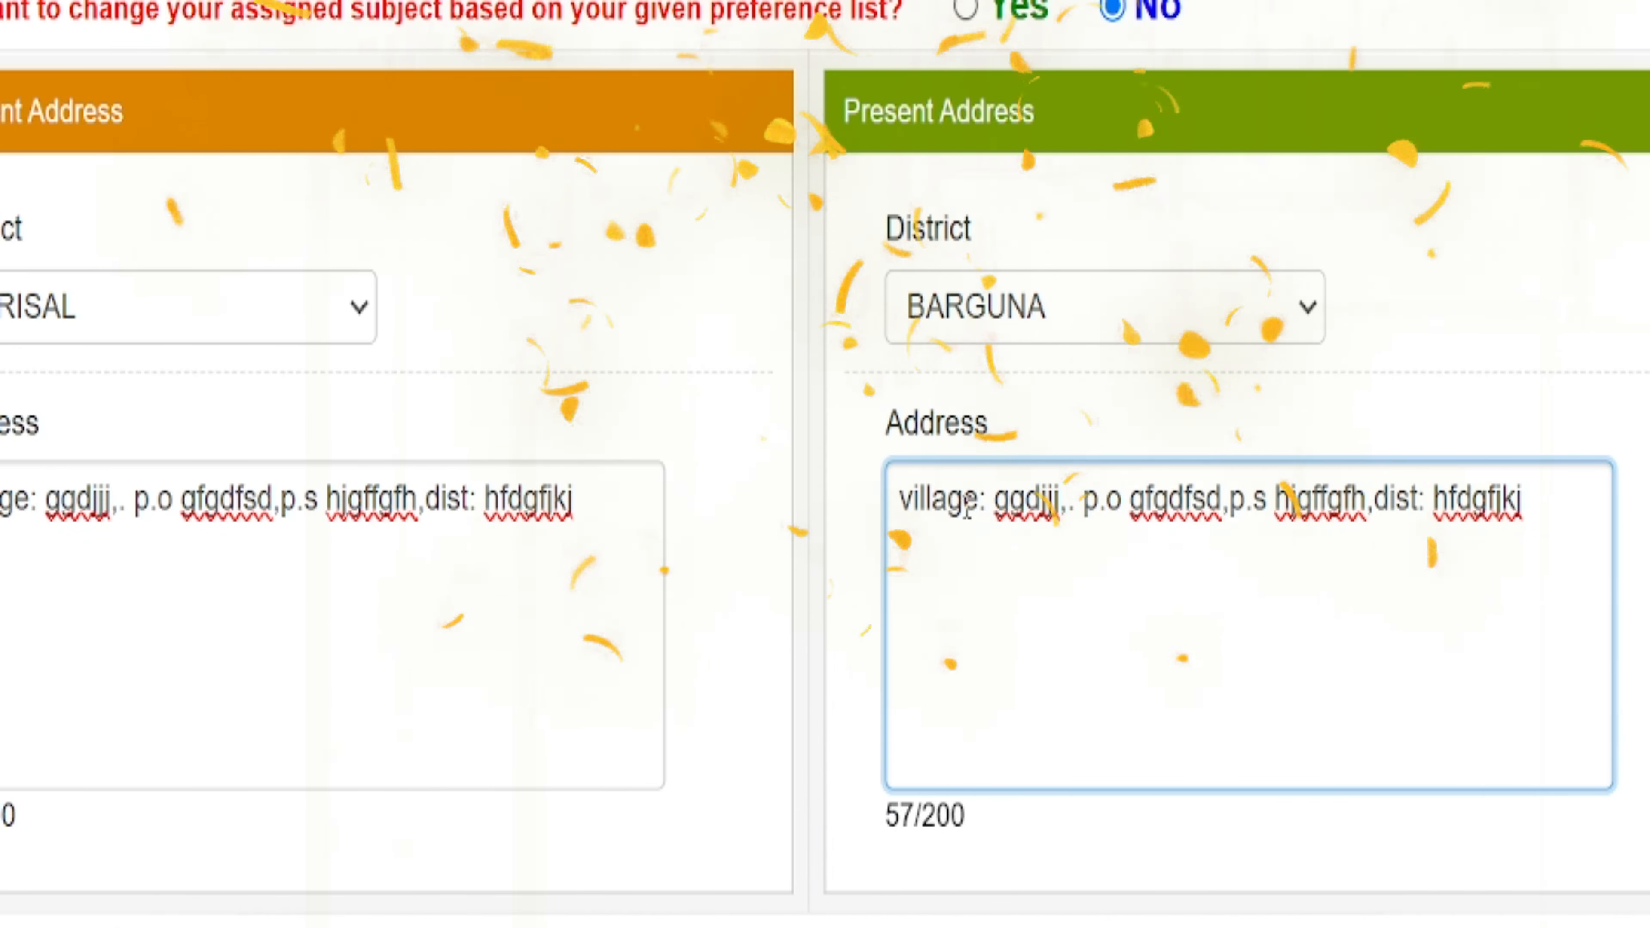
left_click_drag(967, 507, 858, 534)
left_click_drag(1124, 501, 1069, 508)
left_click(1269, 502)
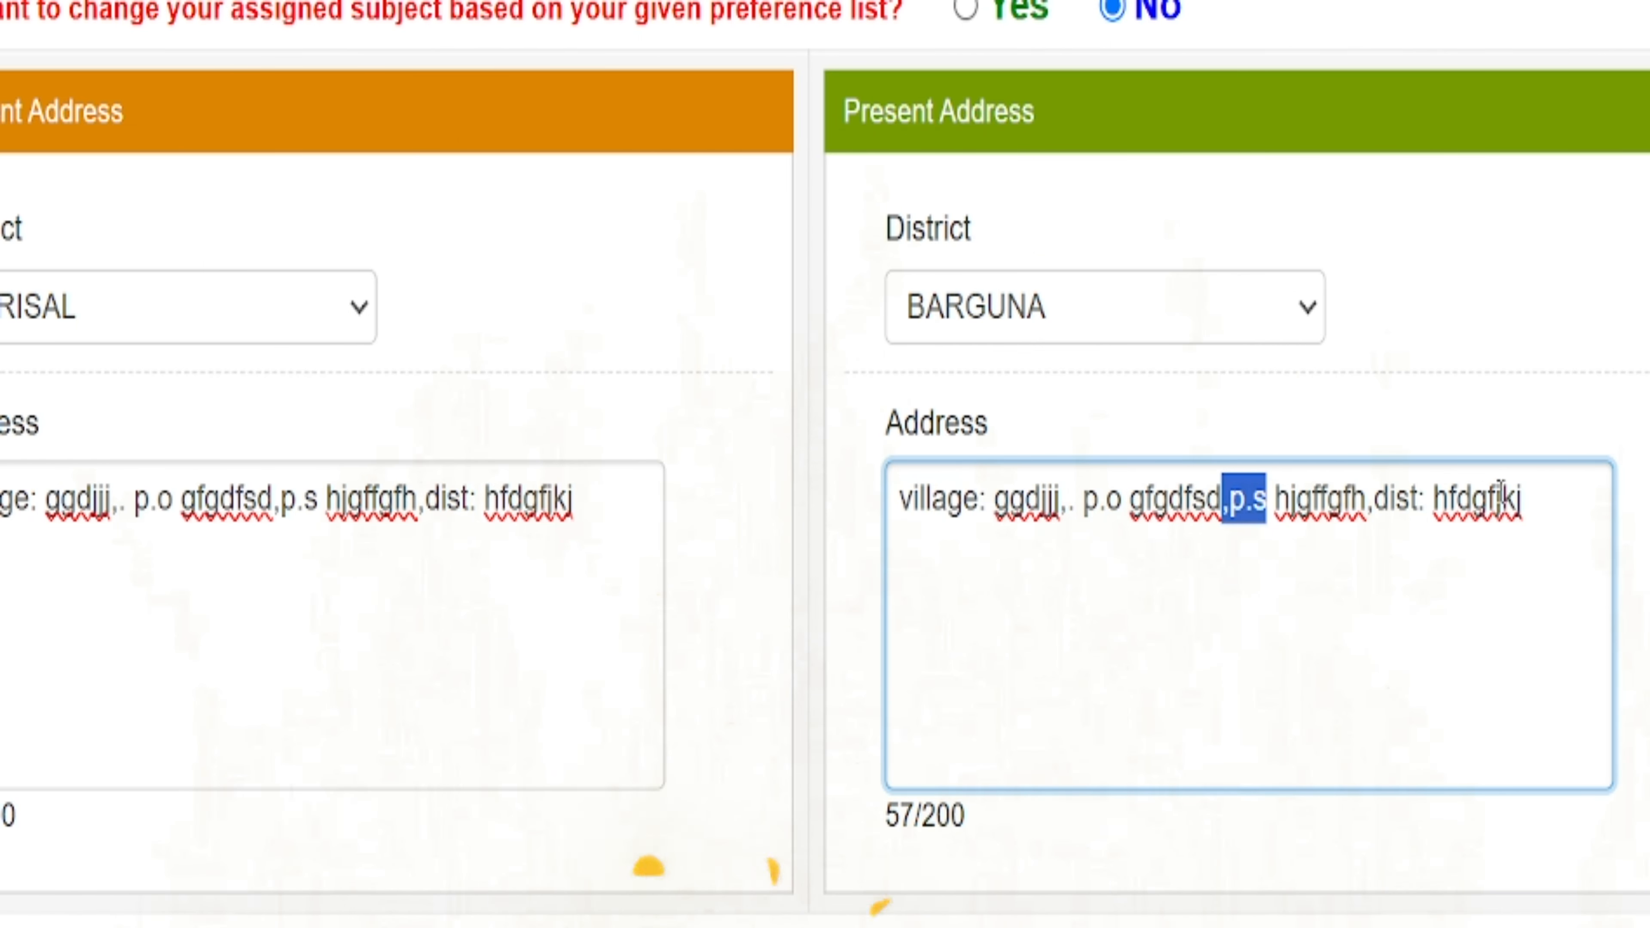
left_click_drag(1417, 502, 1391, 512)
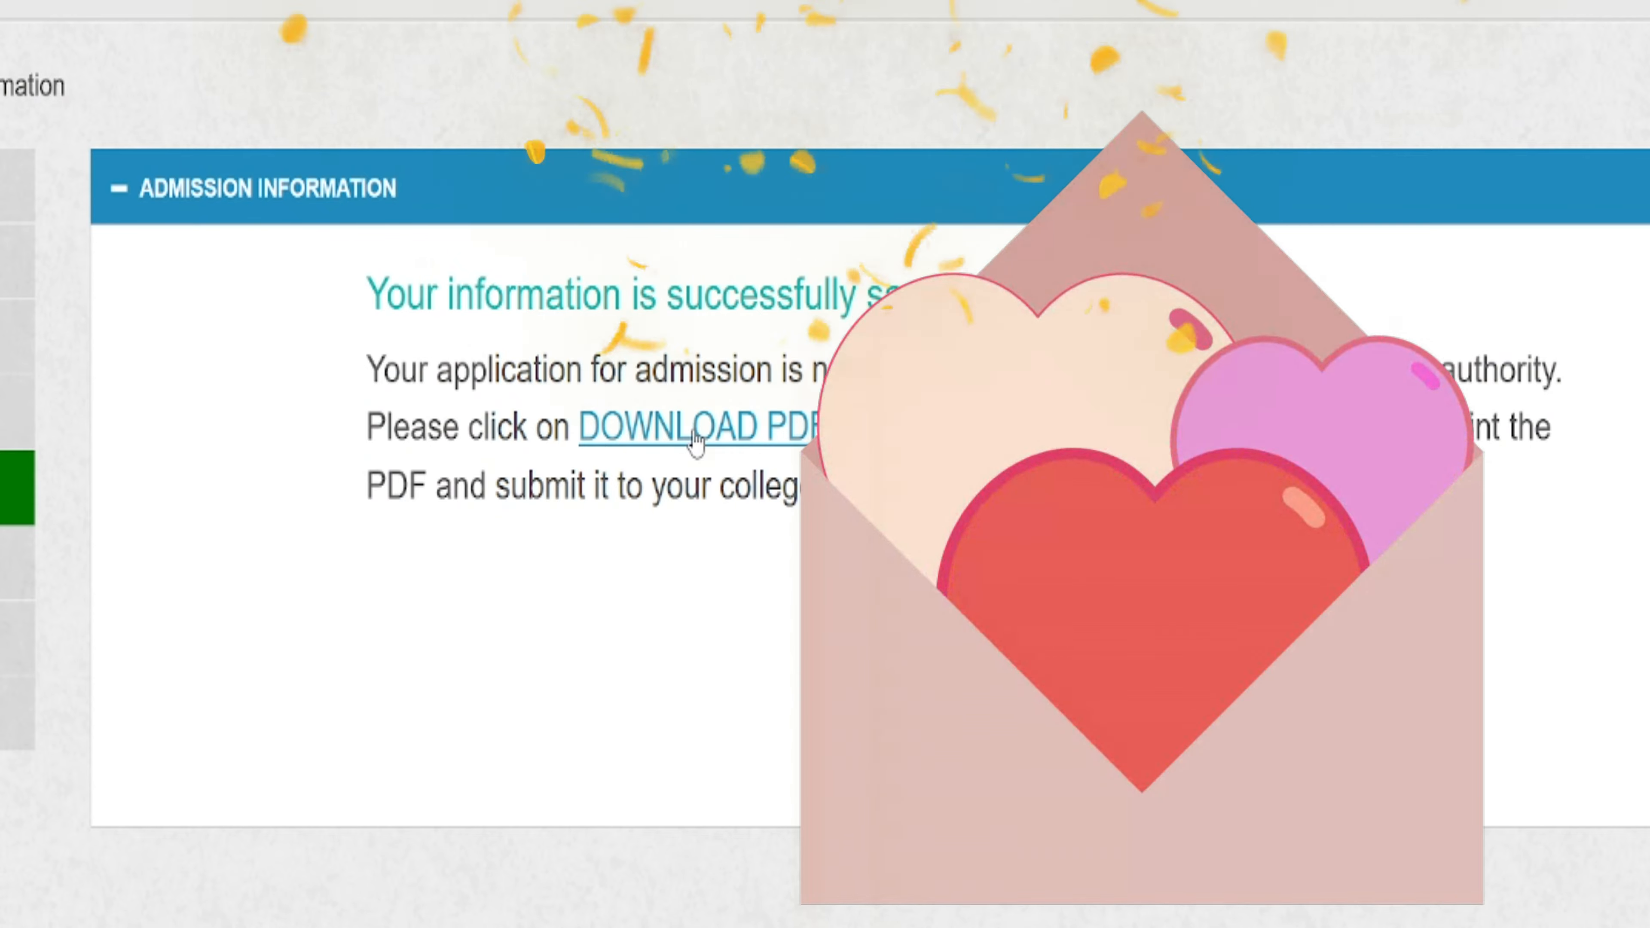
- Download the saved admission form as AdmissionForm.pdf
left_click(696, 444)
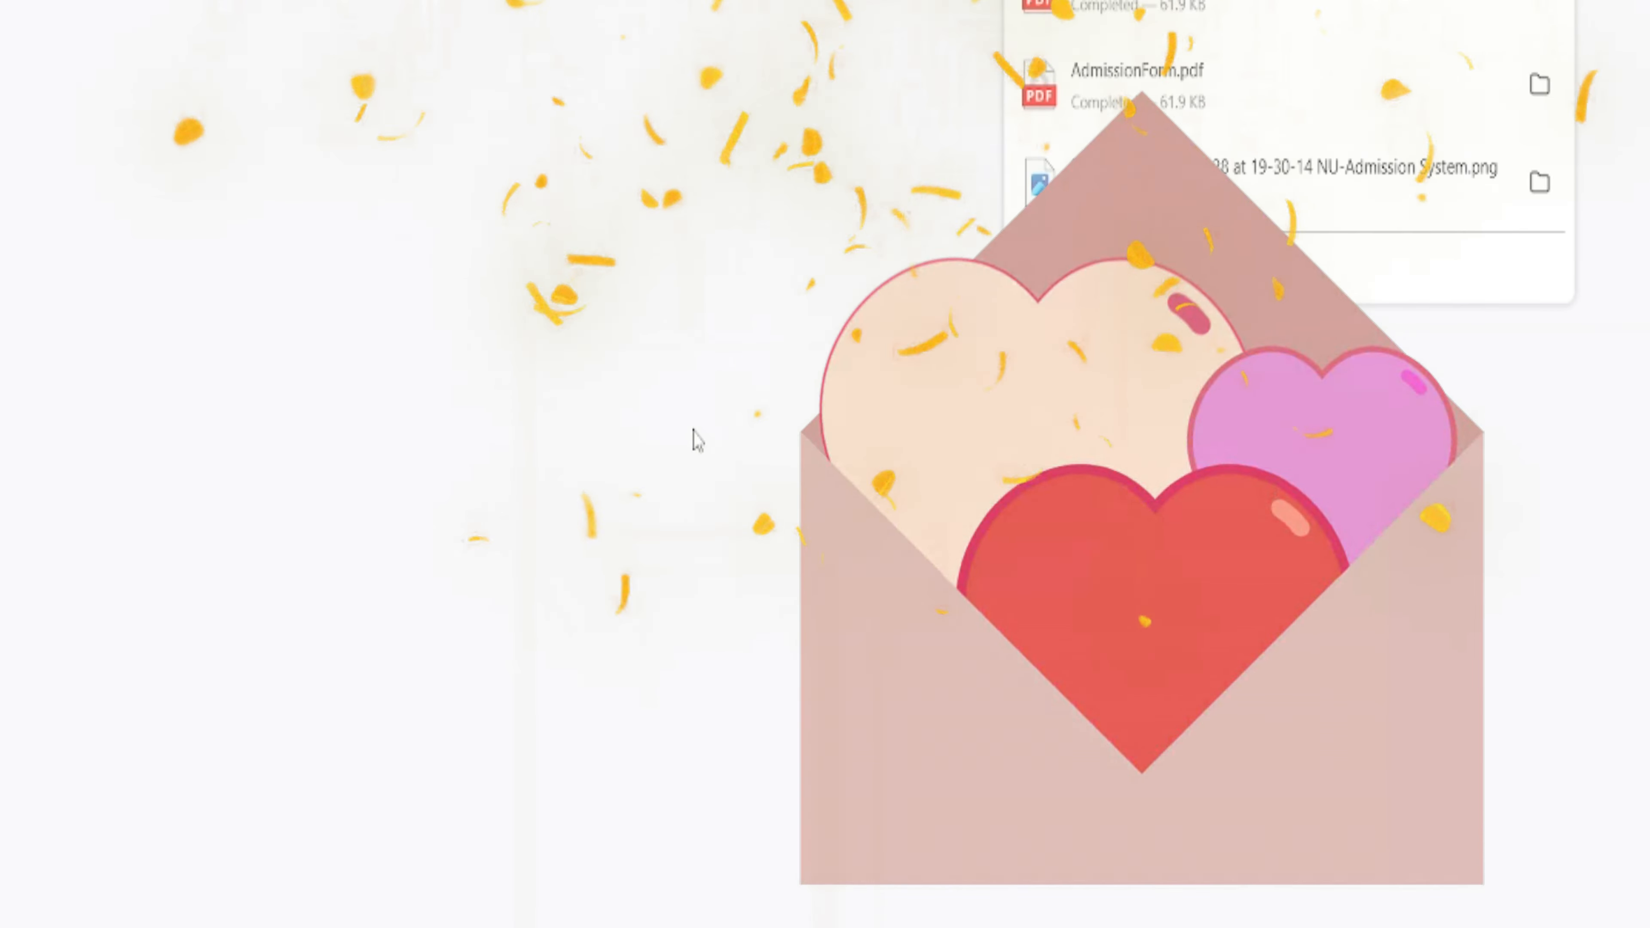
- Review the two-page admission form PDF and start saving a copy with Ctrl+S
scroll(695, 430, "down", 5)
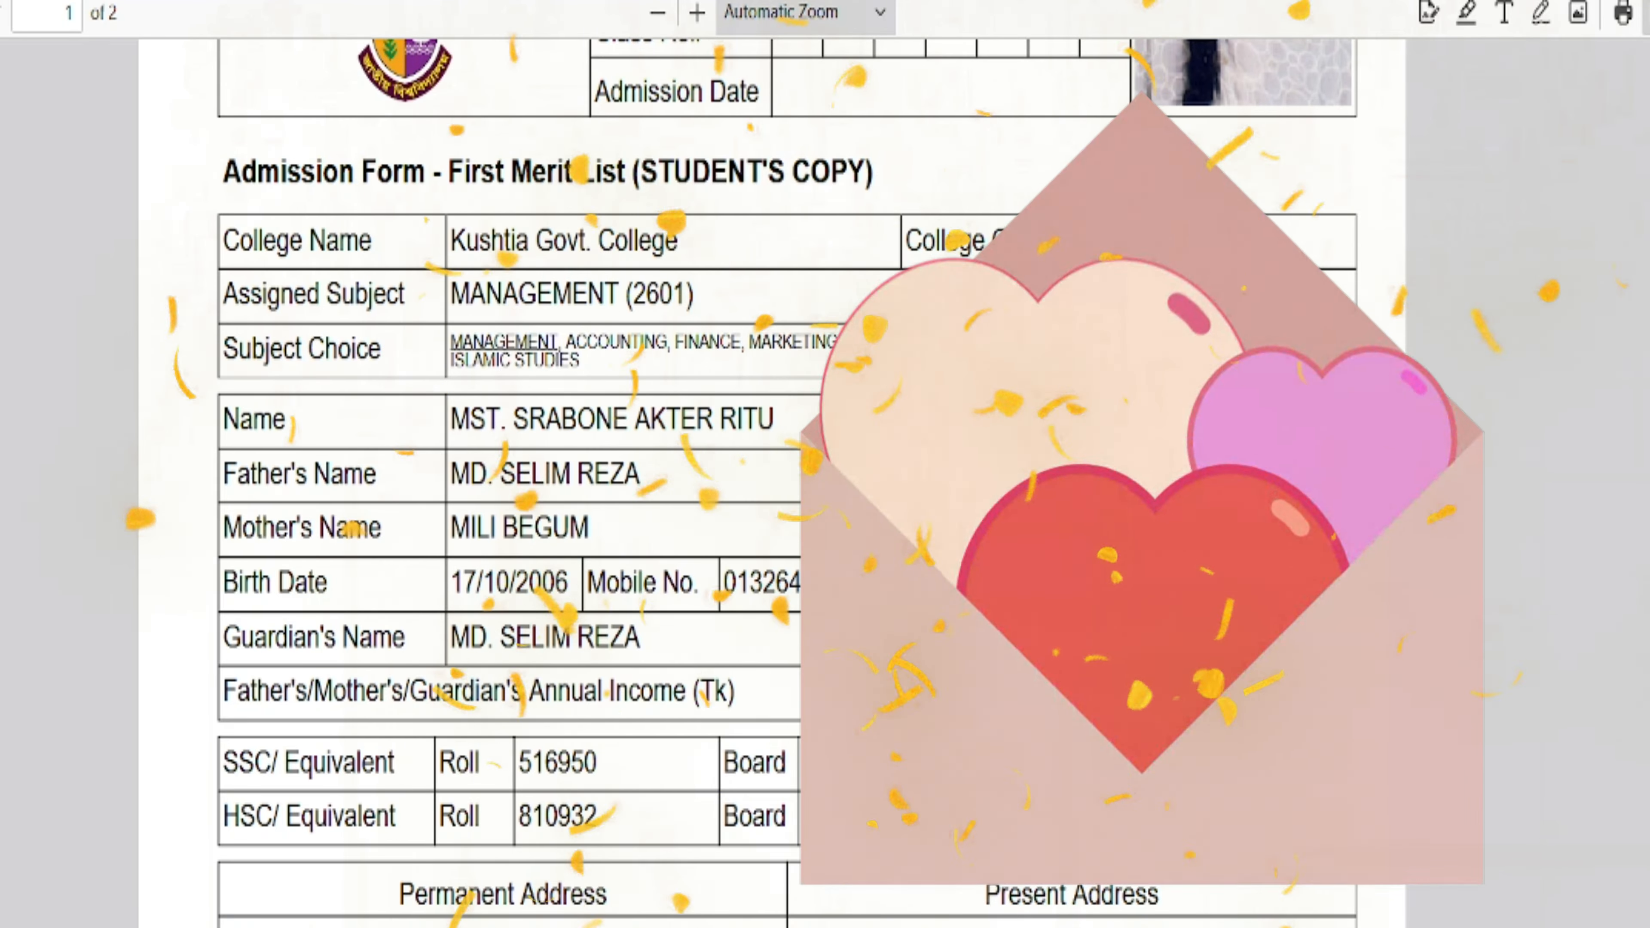
scroll(772, 481, "up", 3)
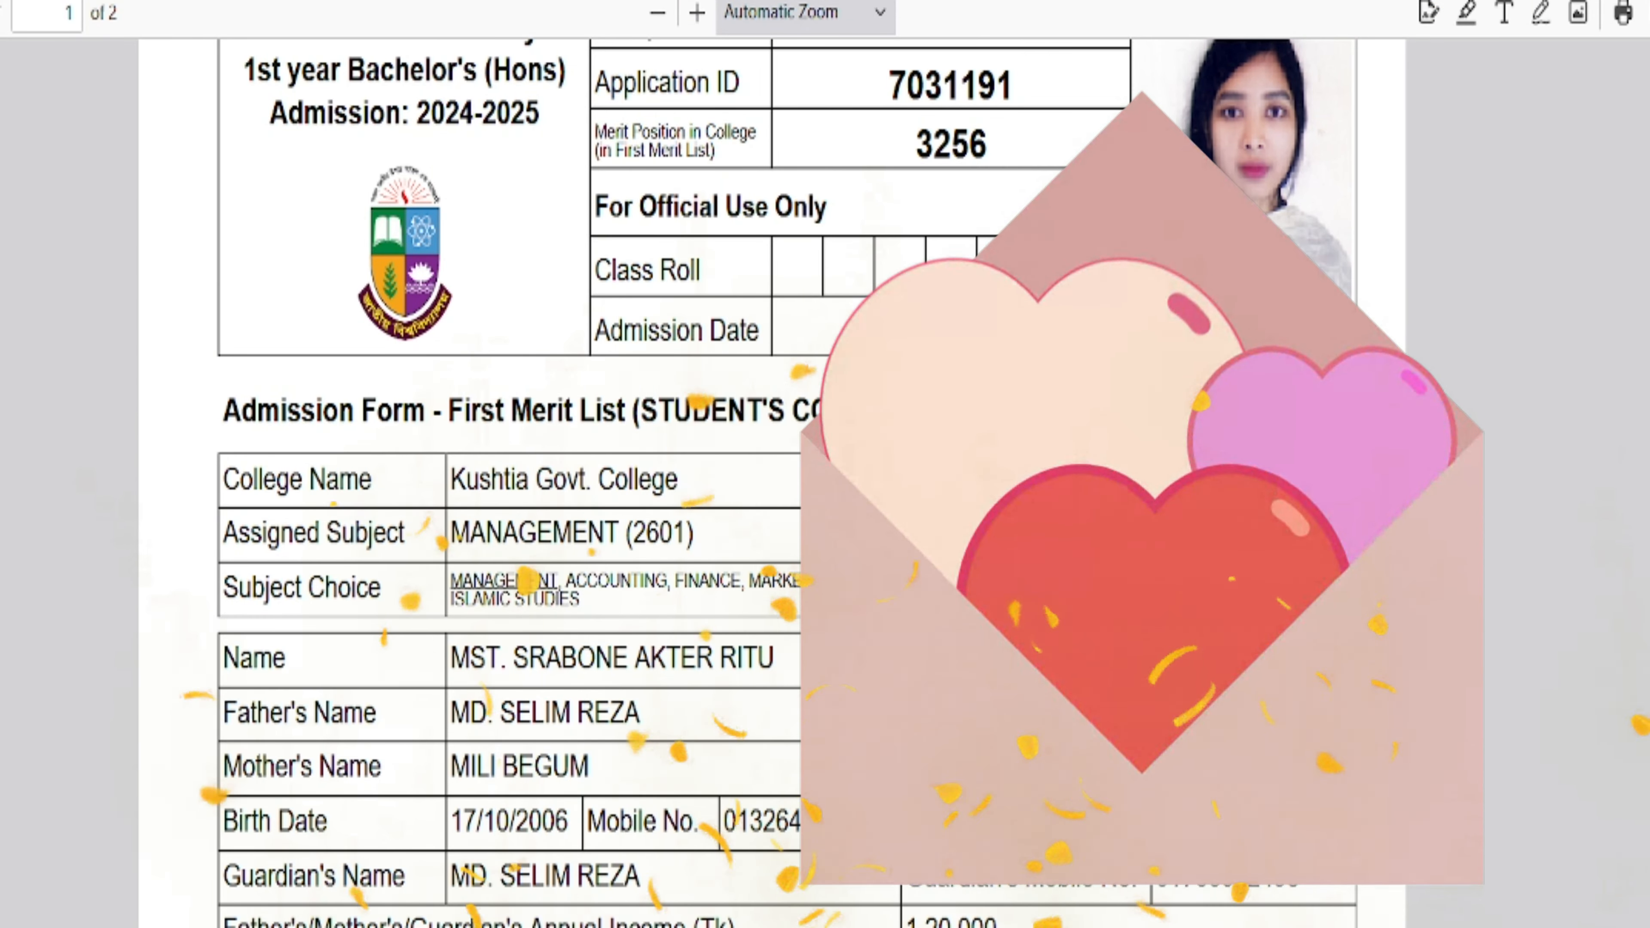
key("ctrl+s")
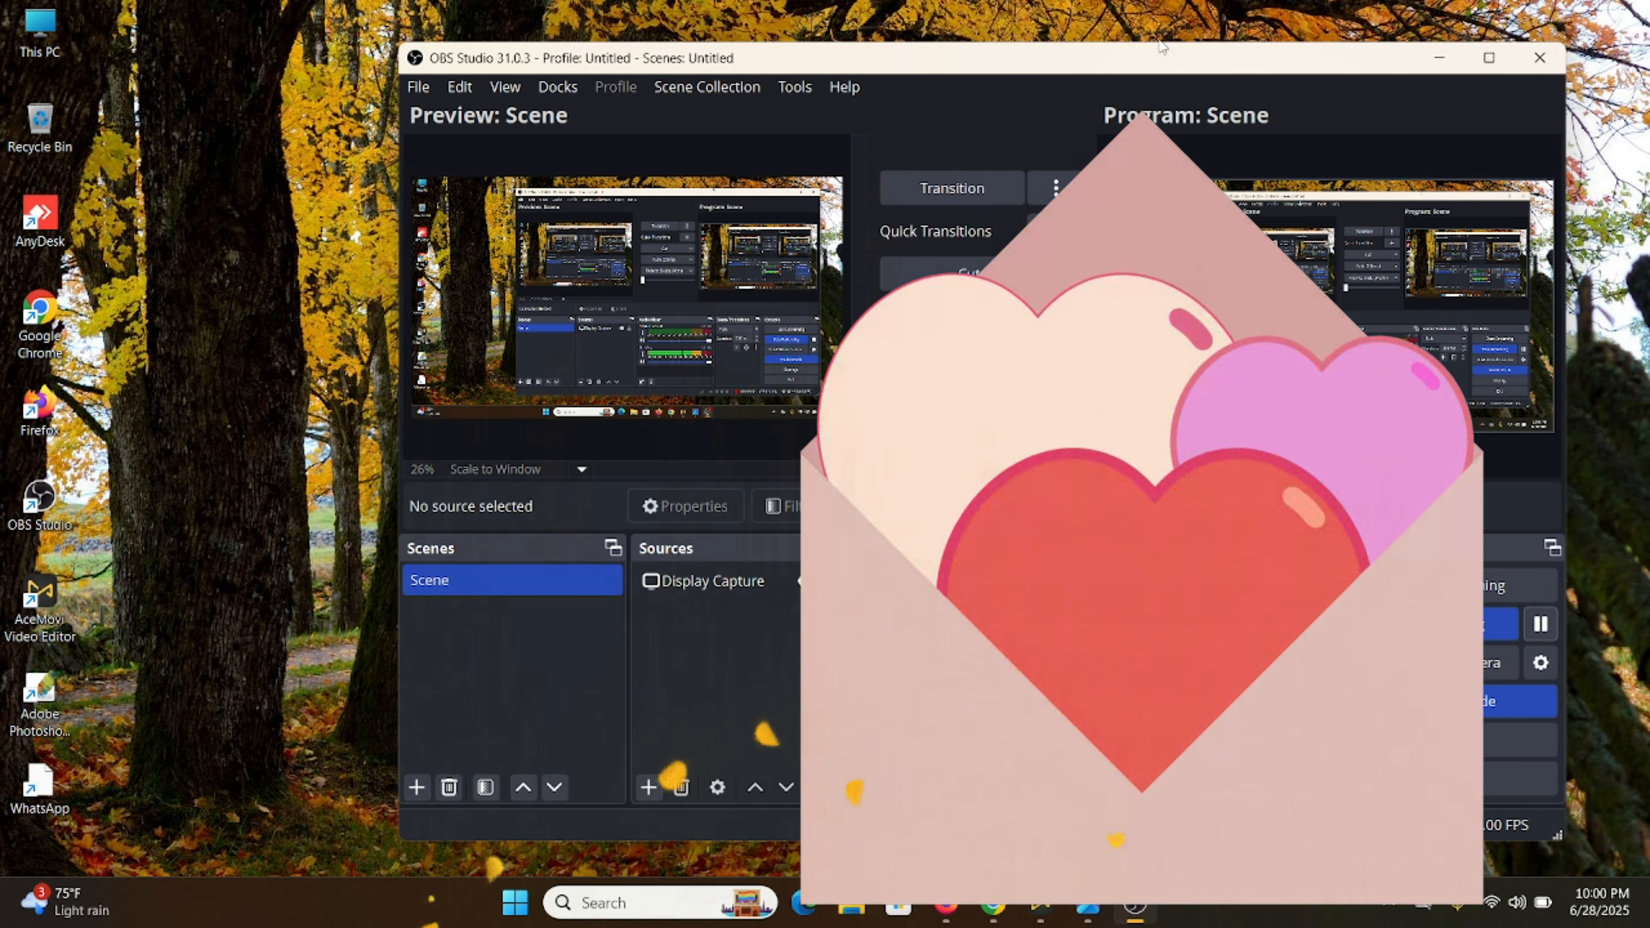
- Refresh the desktop twice, minimize OBS Studio, and open the saved admission-requirements image
right_click(197, 240)
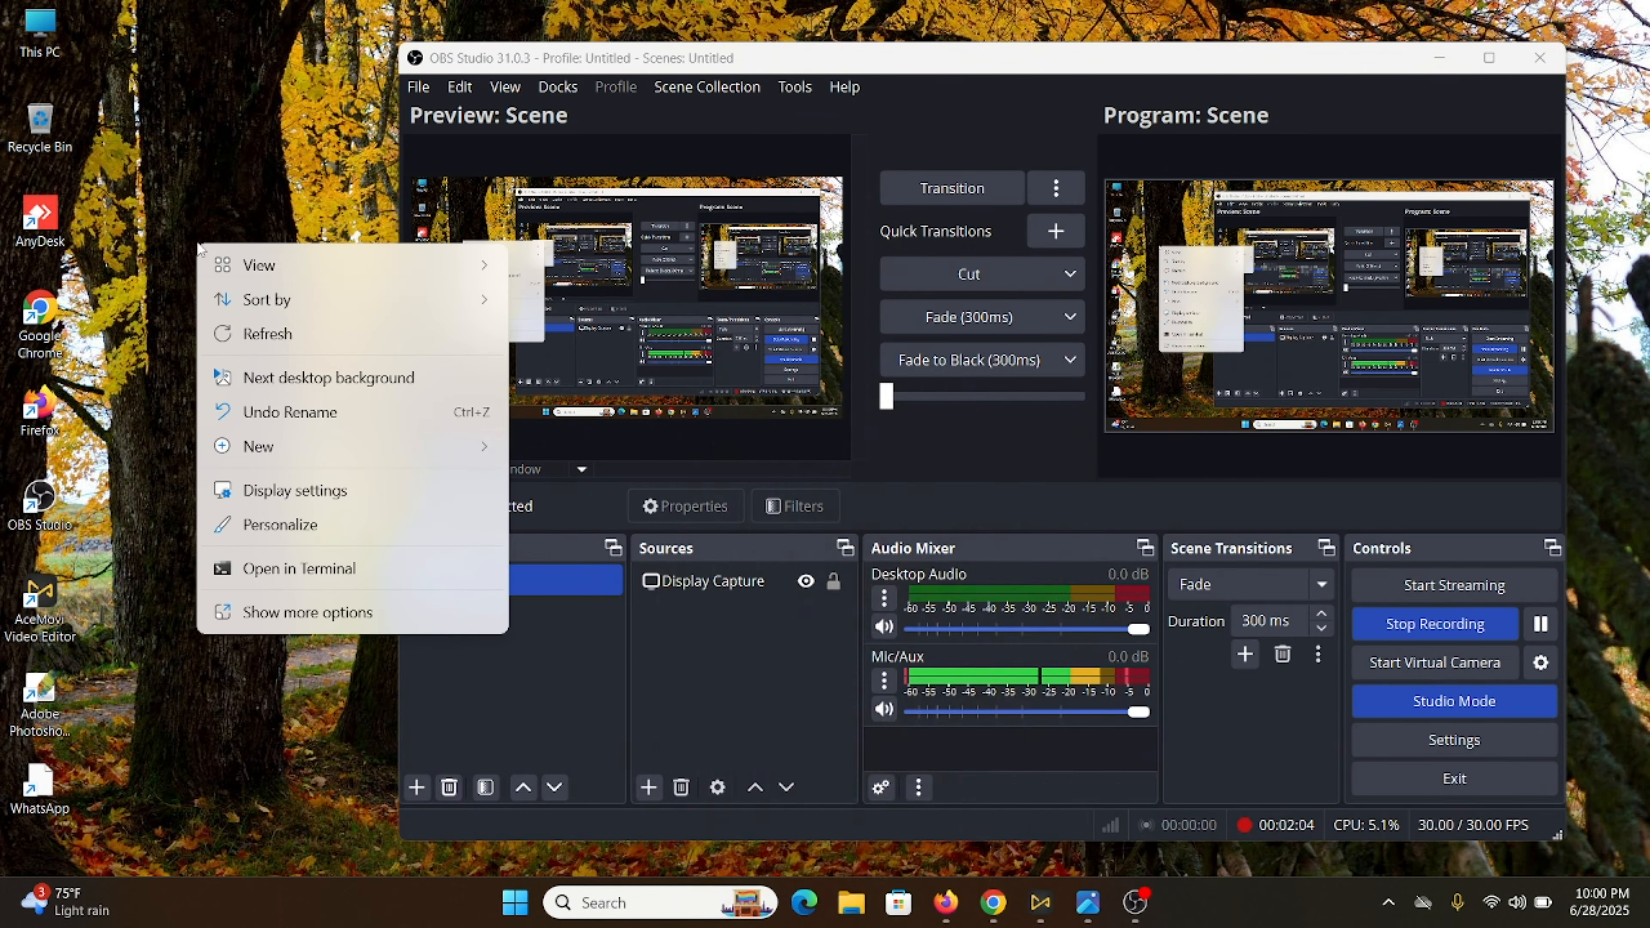
left_click(280, 338)
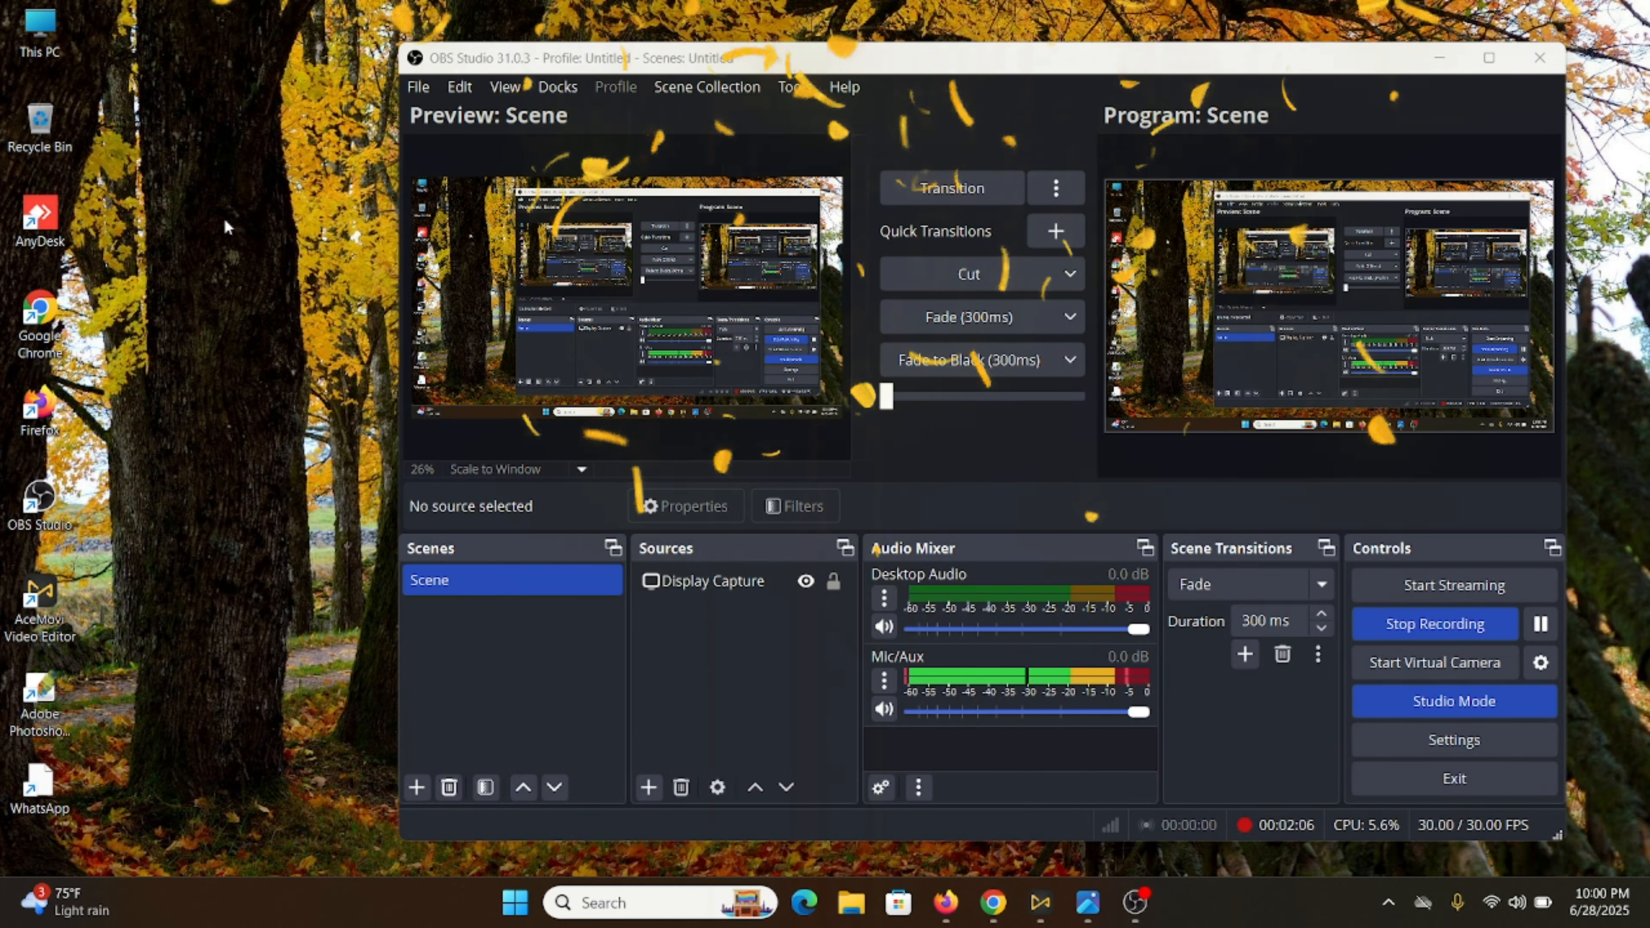
right_click(223, 218)
left_click(279, 316)
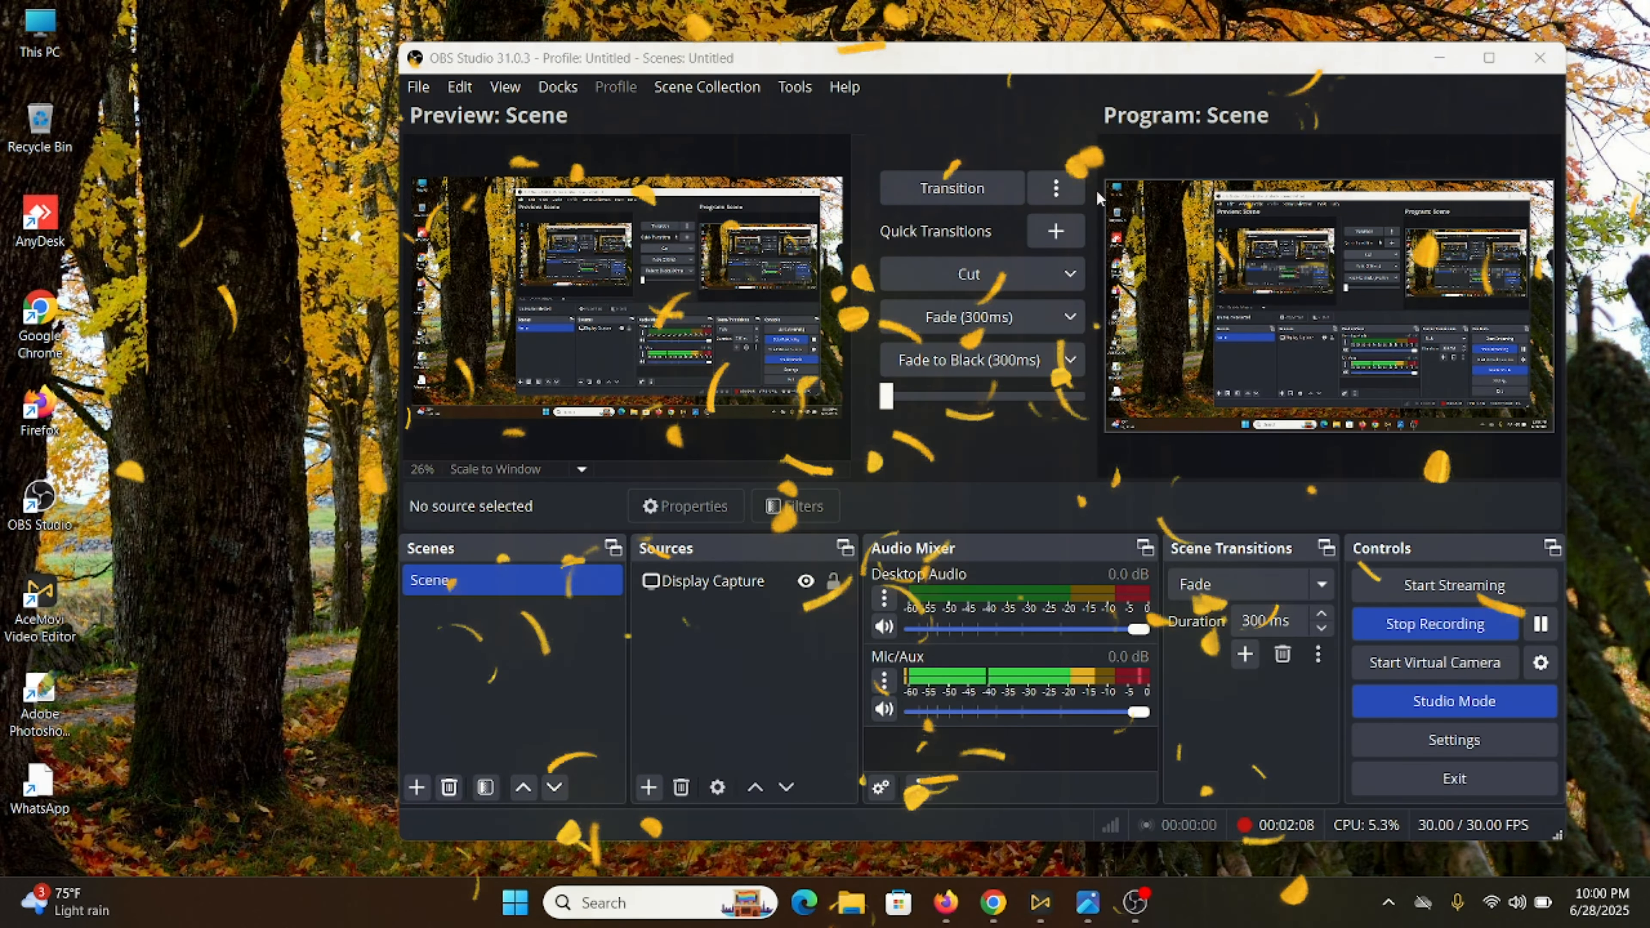
left_click(1437, 60)
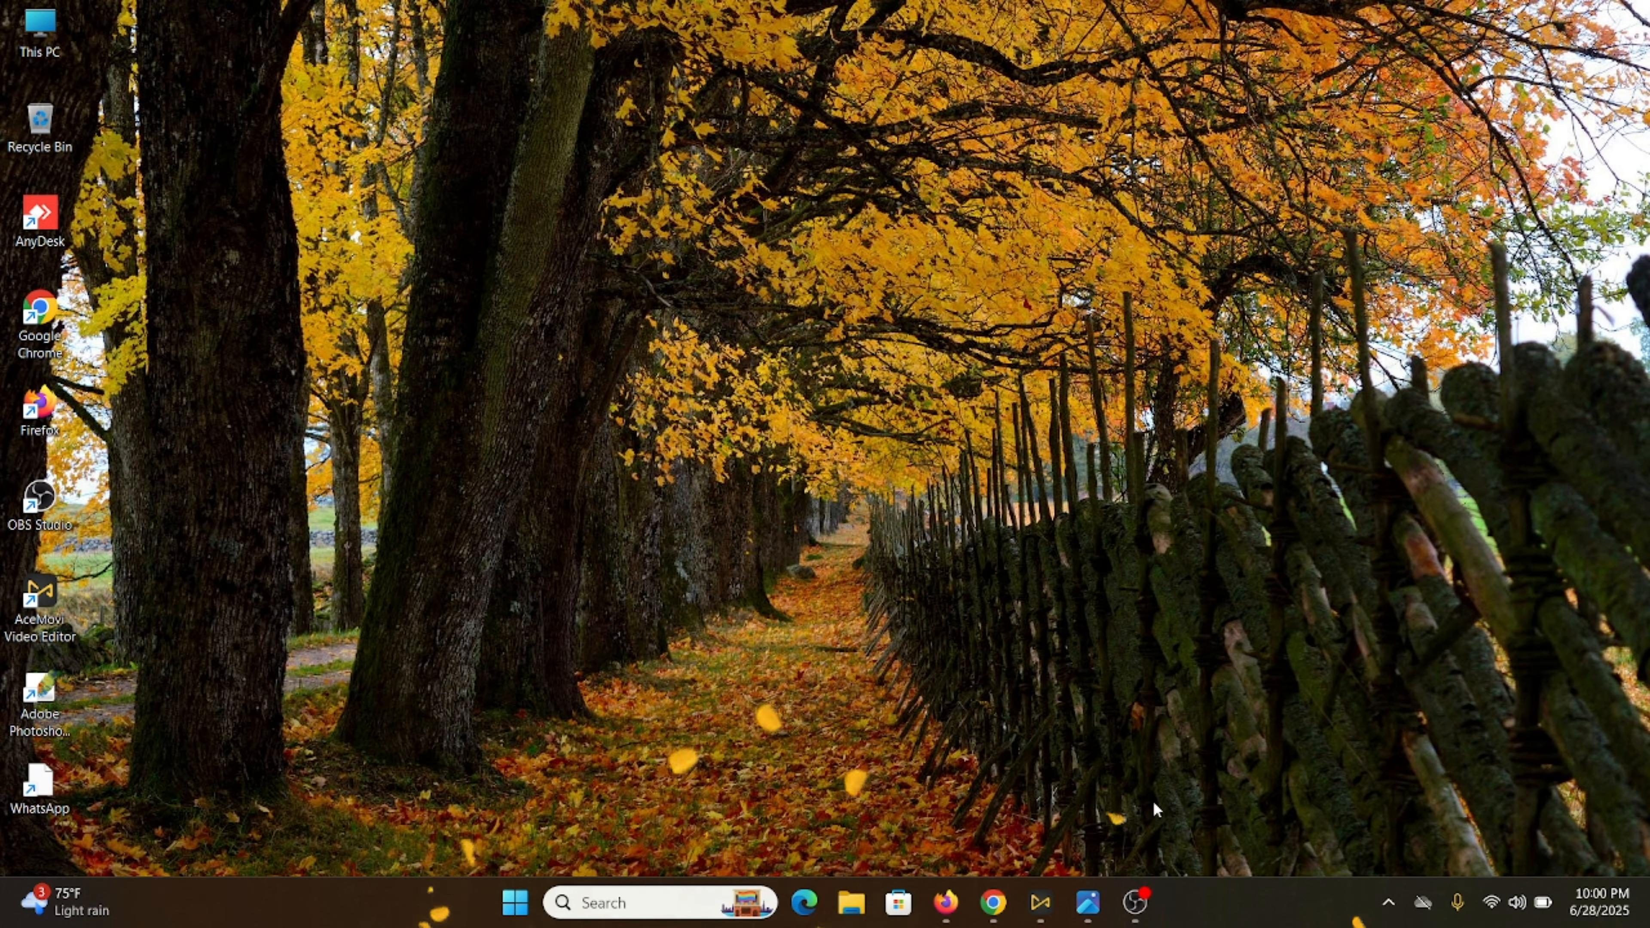
left_click(1094, 916)
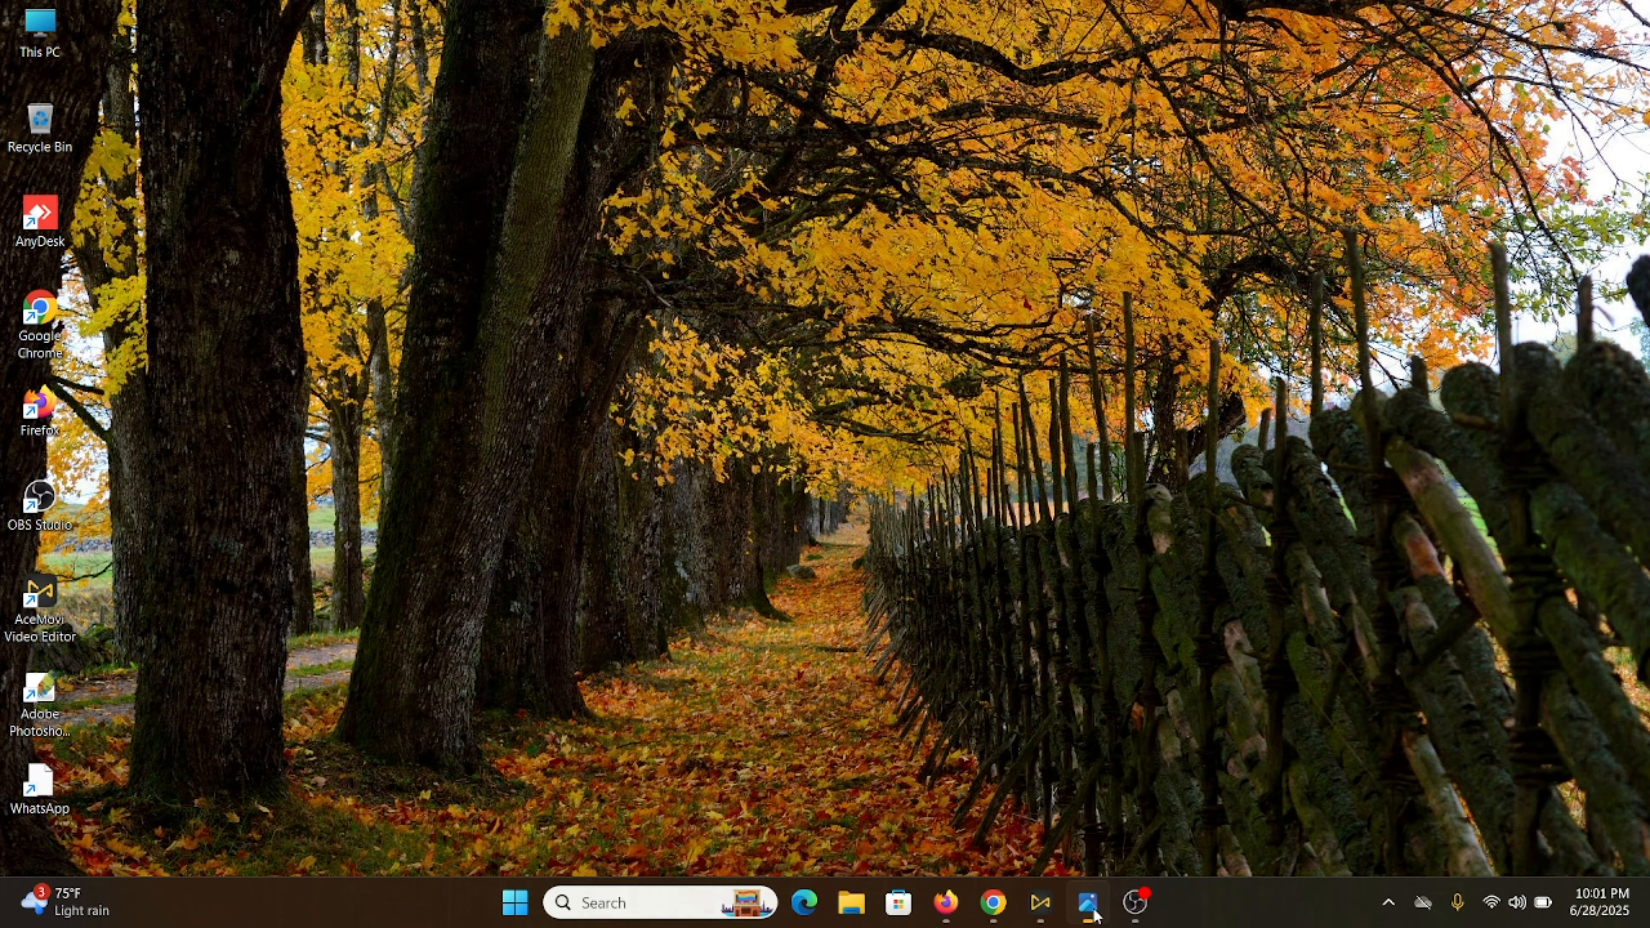